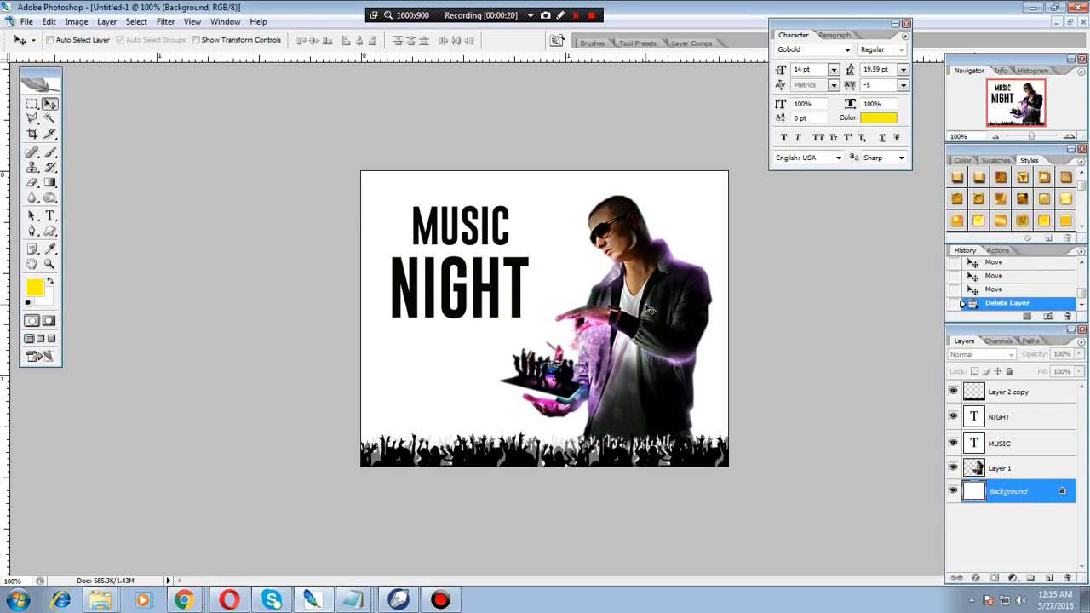
Move the man cutout on Layer 1 slightly closer to the MUSIC NIGHT text, leaving the poster's layers unflattened
key(Delete)
click(539, 228)
click(1039, 469)
drag(692, 348, 632, 320)
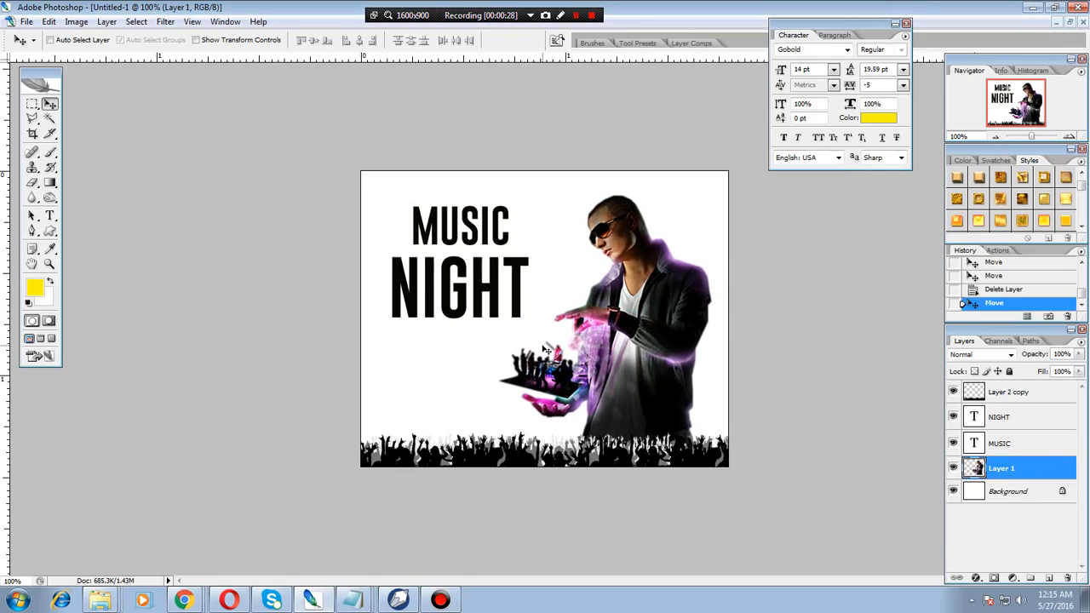
right_click(598, 311)
click(624, 321)
drag(624, 329, 606, 325)
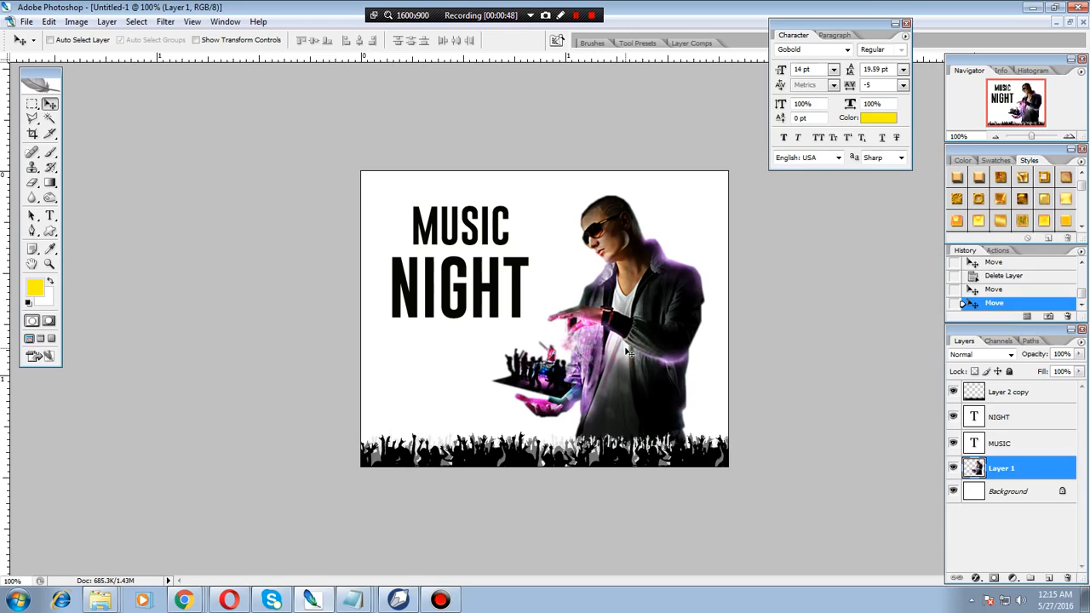
key(ctrl+shift+f)
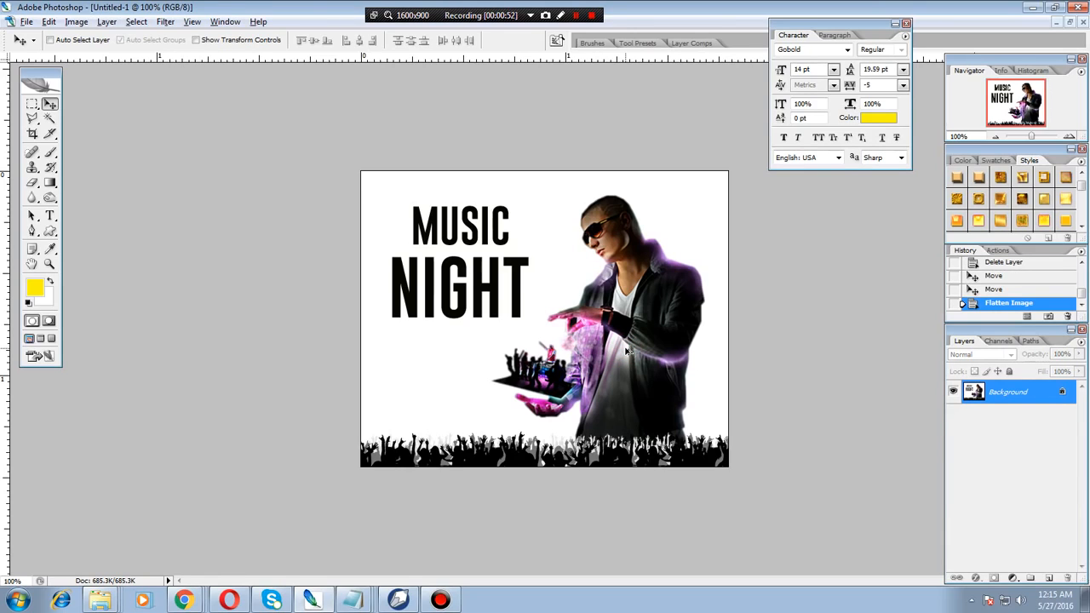
key(ctrl+z)
Add a new layer directly above Background and fill it with the yellow foreground colour
click(1031, 494)
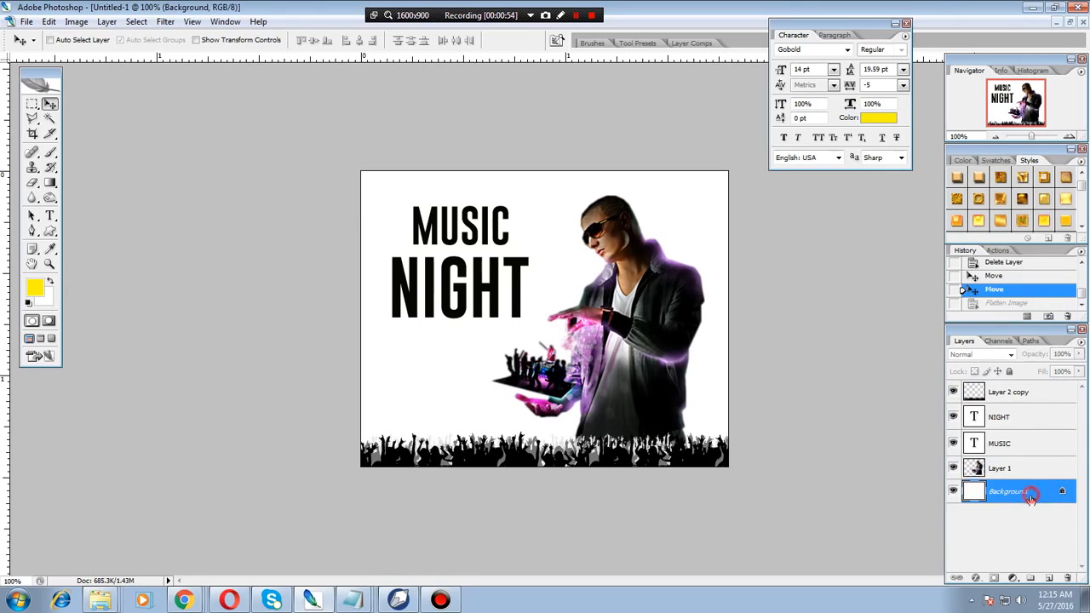
click(1047, 578)
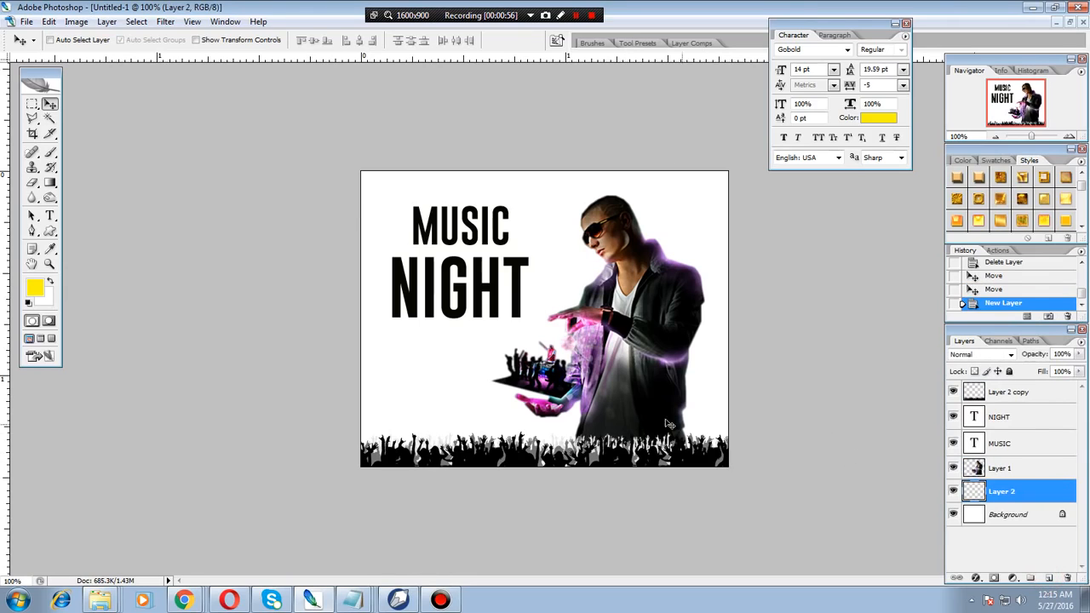
key(alt+BackSpace)
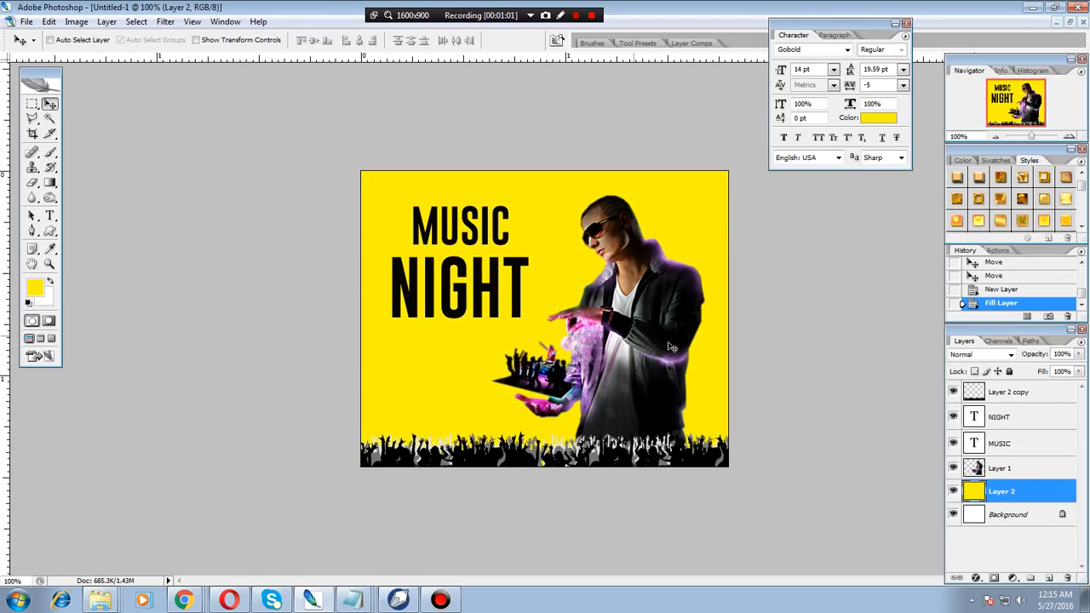
Apply a Gradient Overlay to the yellow fill layer using the "Orange, Yellow, Orange" preset
double_click(1027, 492)
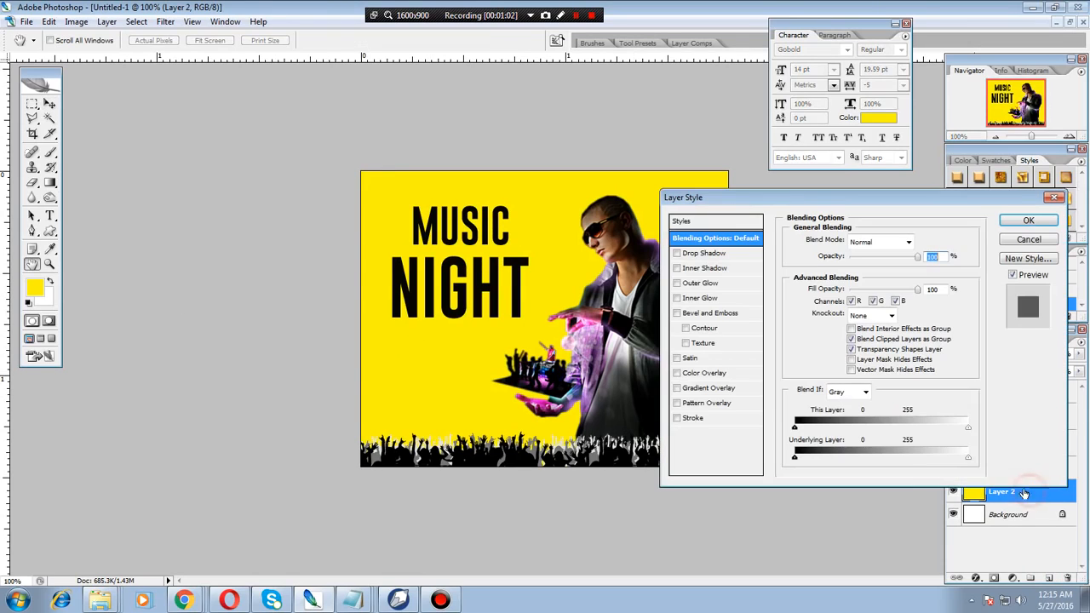
click(747, 391)
click(888, 271)
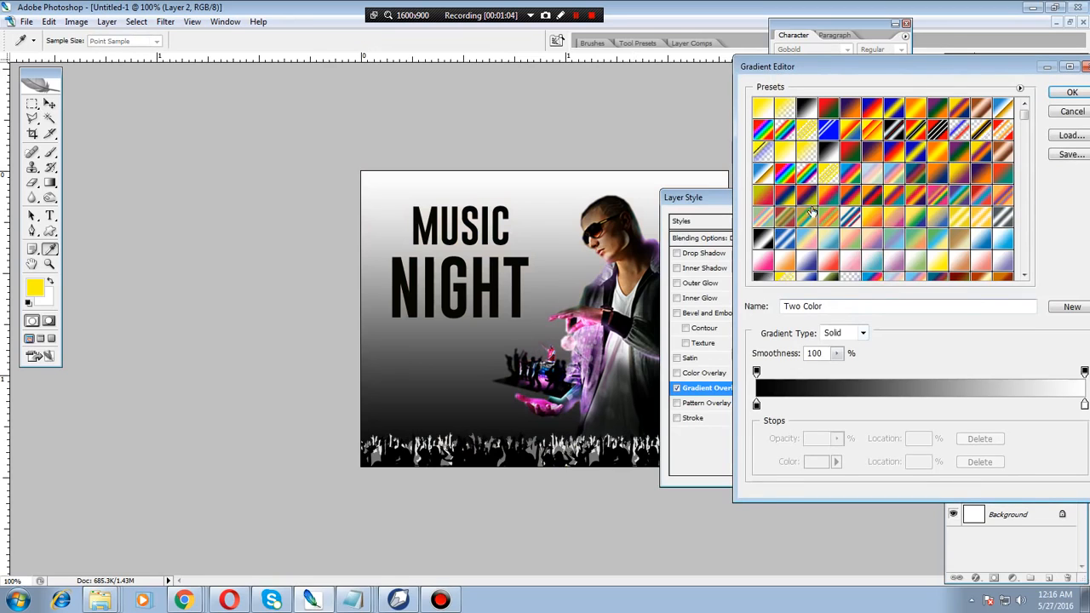
click(916, 109)
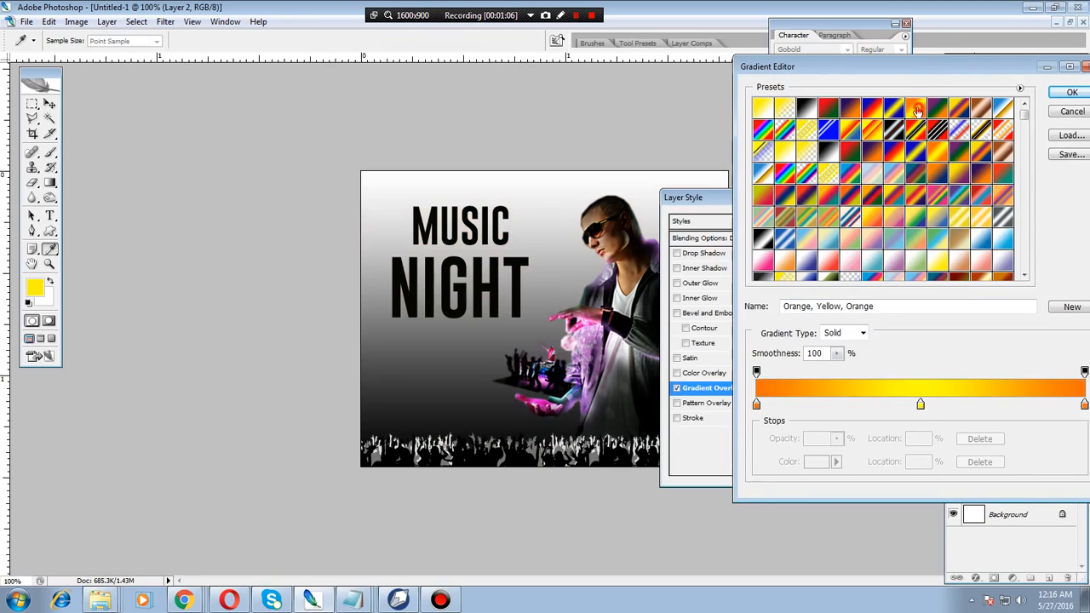
click(1070, 93)
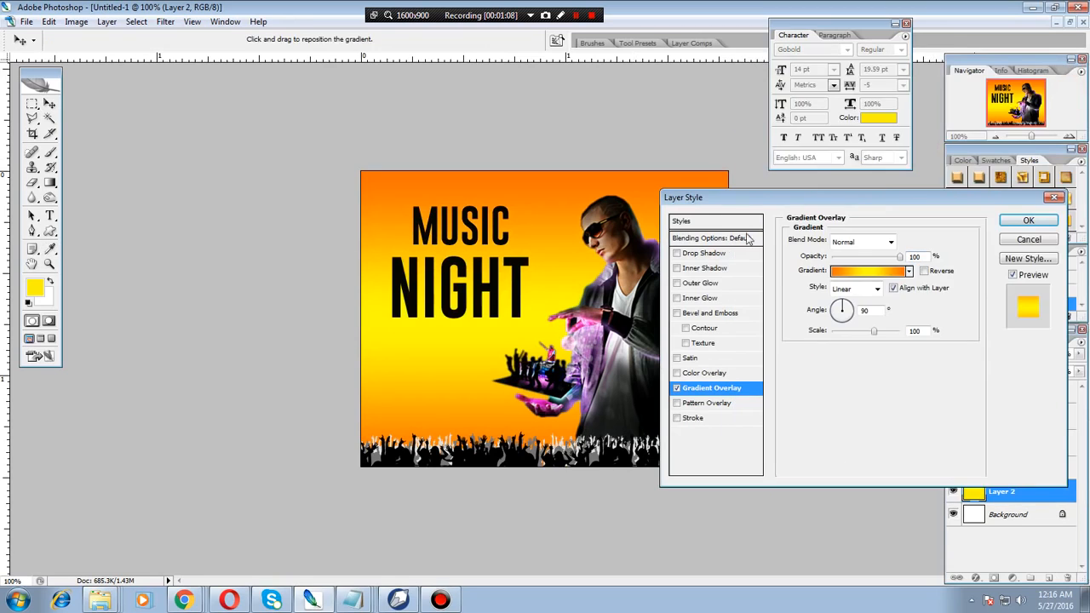
click(1029, 222)
Flatten the poster and open a new folder on the Desktop as the save location for a copy
key(alt+l)
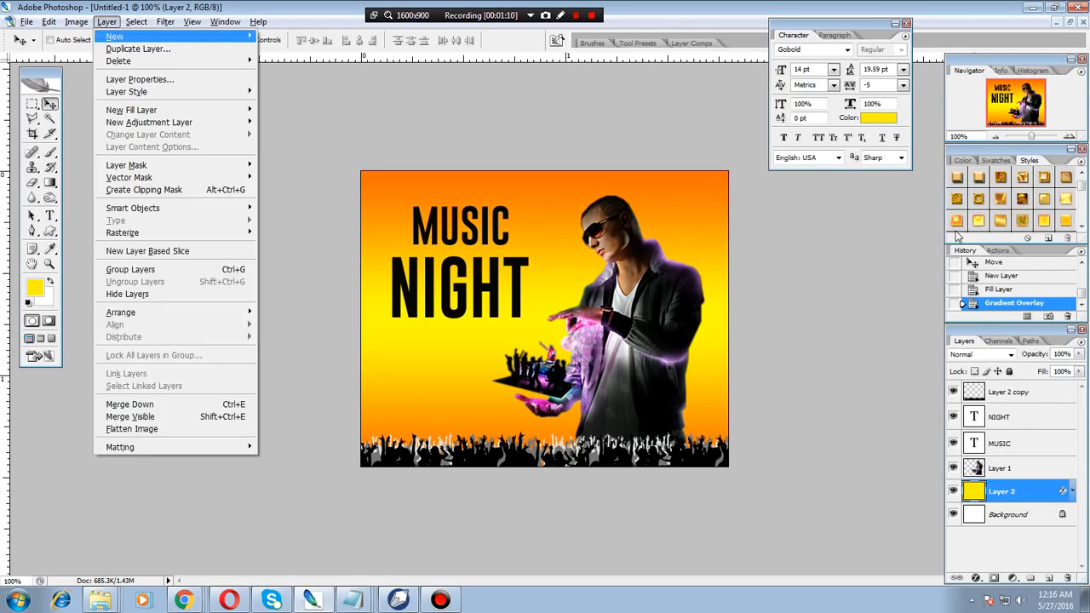
key(f)
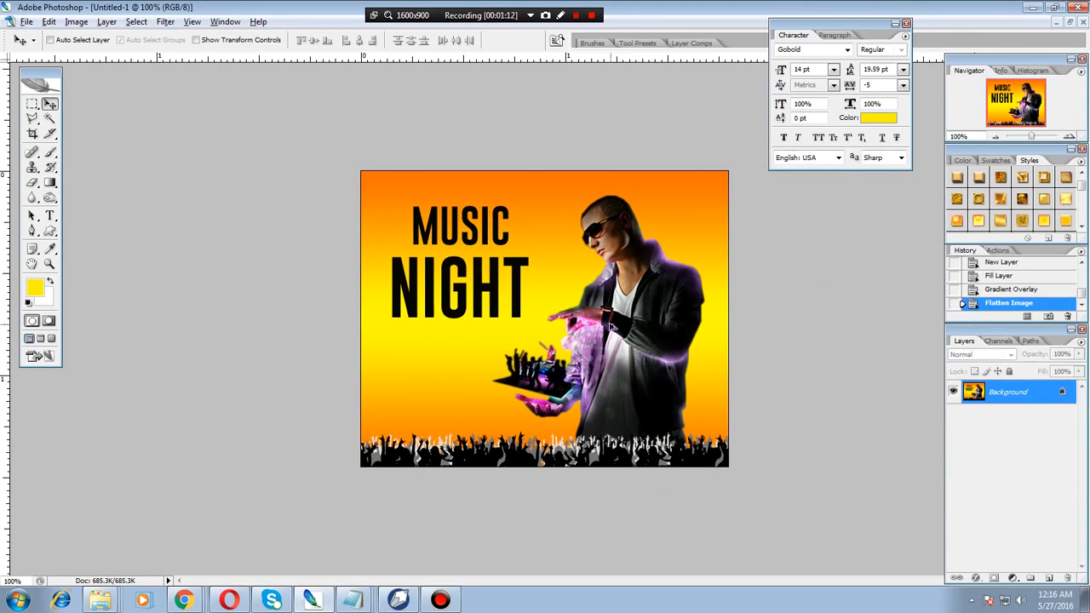
key(ctrl+shift+s)
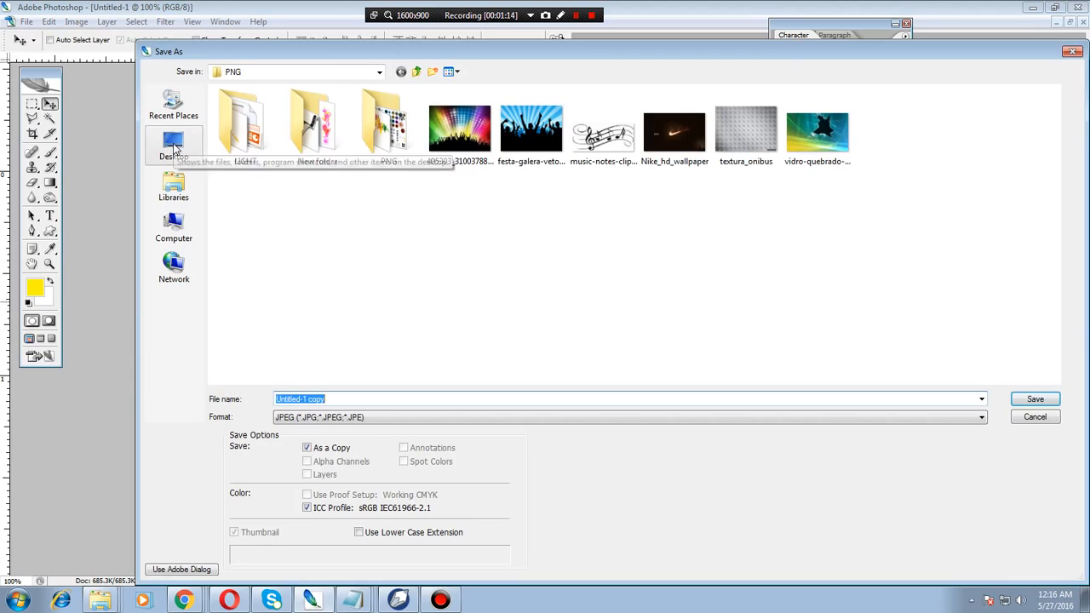
click(174, 145)
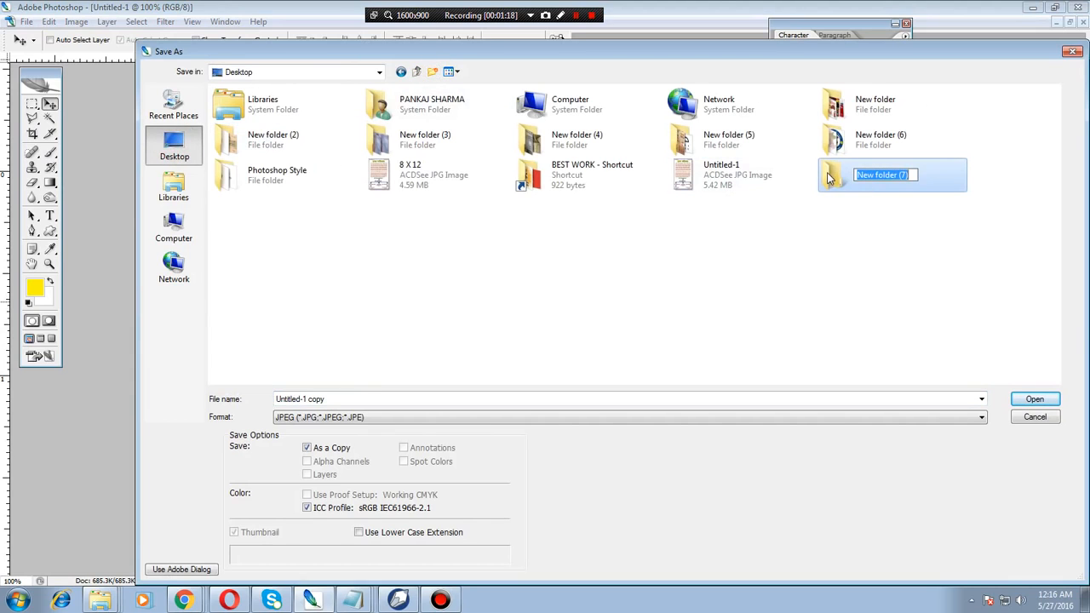
click(830, 178)
double_click(830, 177)
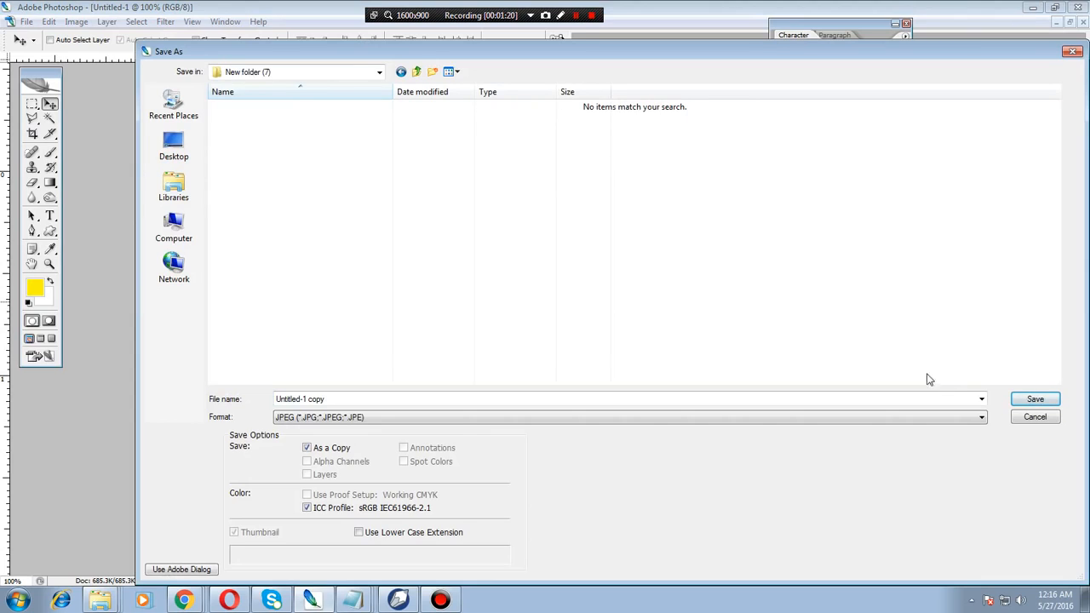
Save the copy as a JPEG named "pg" with Maximum quality
click(394, 398)
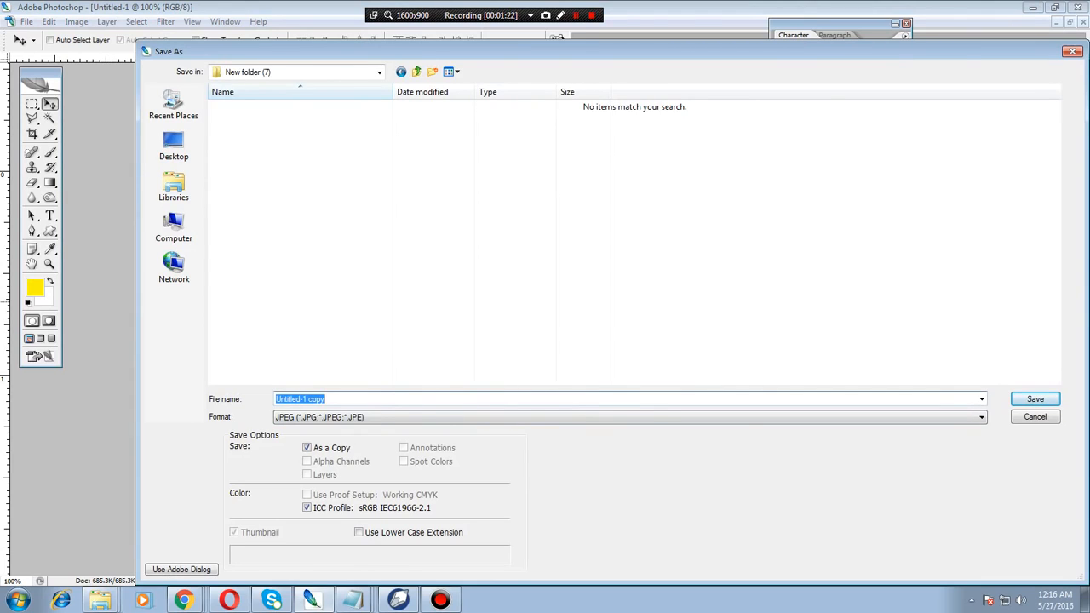
text(pg)
click(1035, 399)
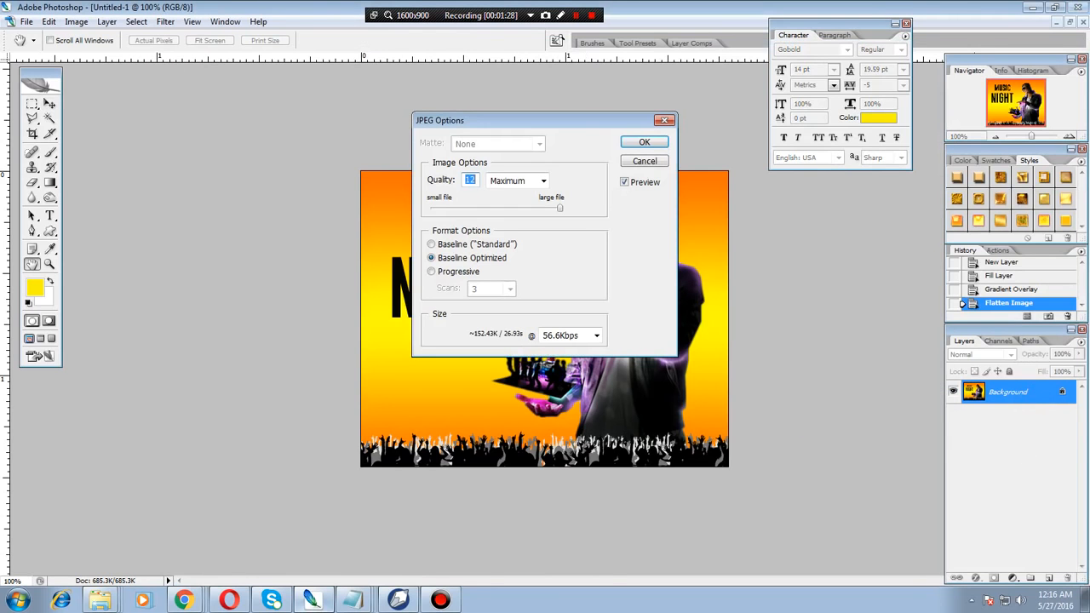
click(645, 142)
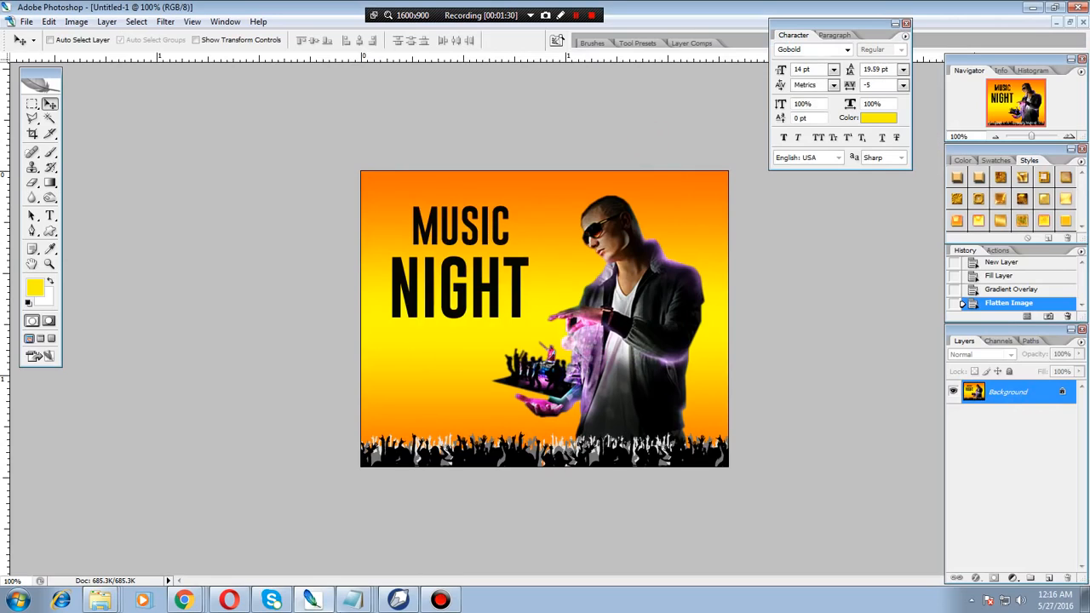
Switch to CorelDRAW and import the saved poster JPEG from New folder (7) on the Desktop onto the page
key(alt+Tab)
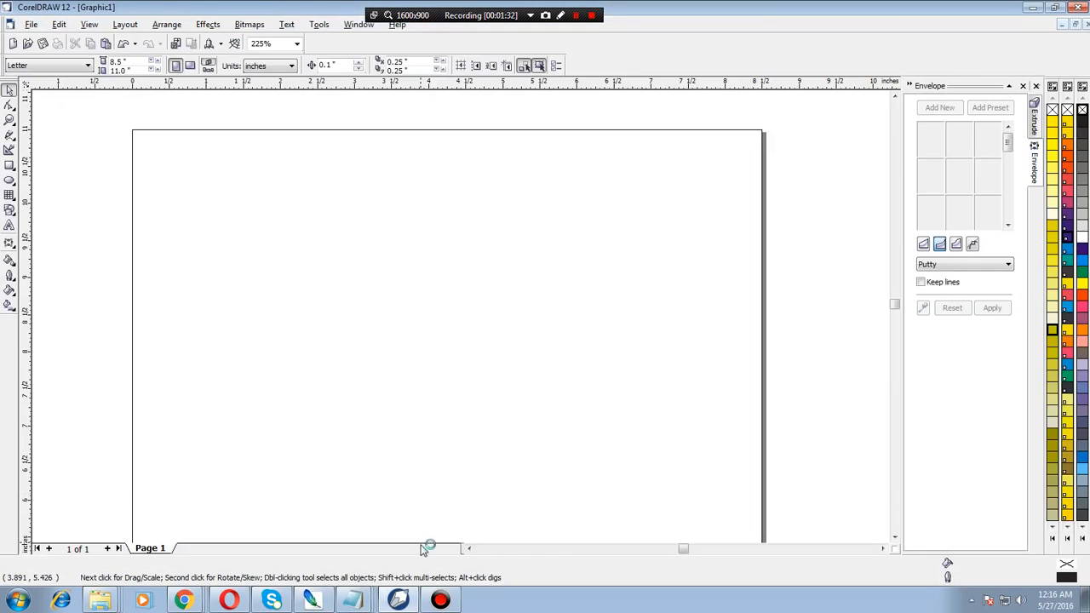
click(32, 24)
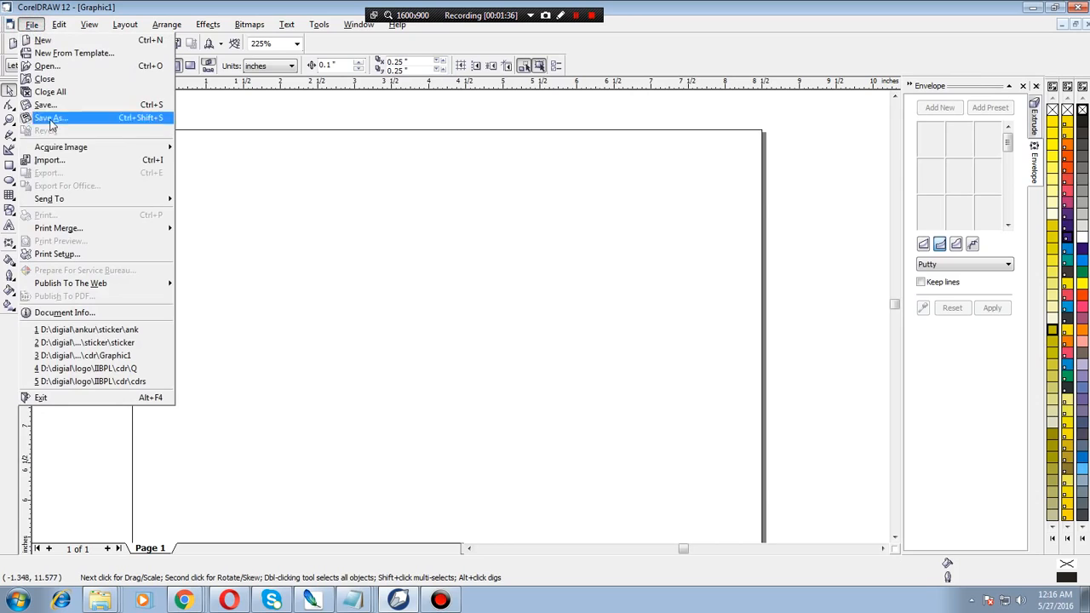
click(53, 162)
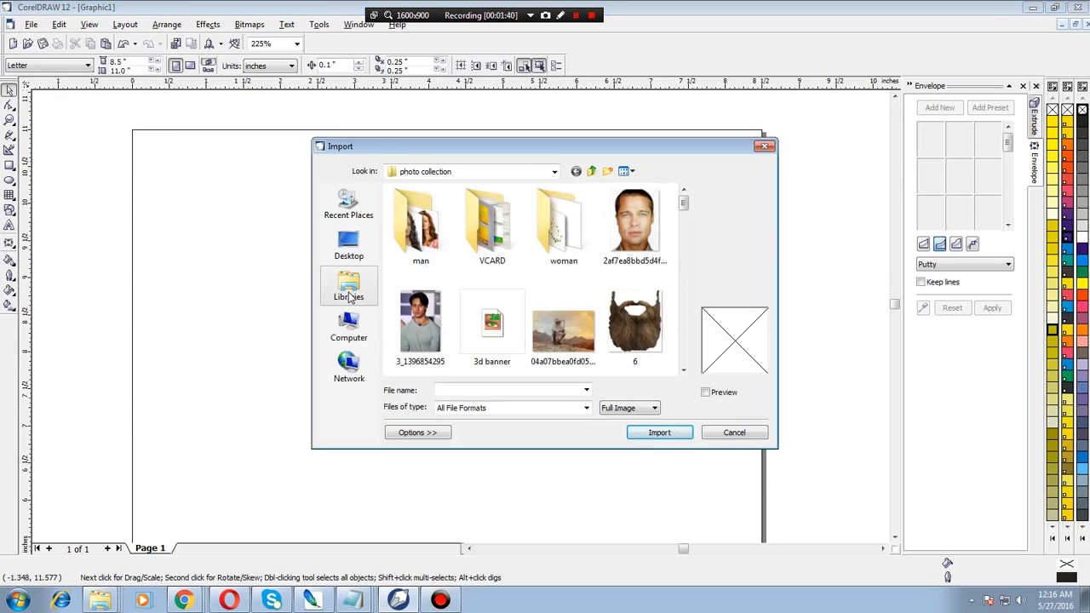
click(349, 247)
scroll(440, 300, down, 2)
scroll(460, 323, down, 3)
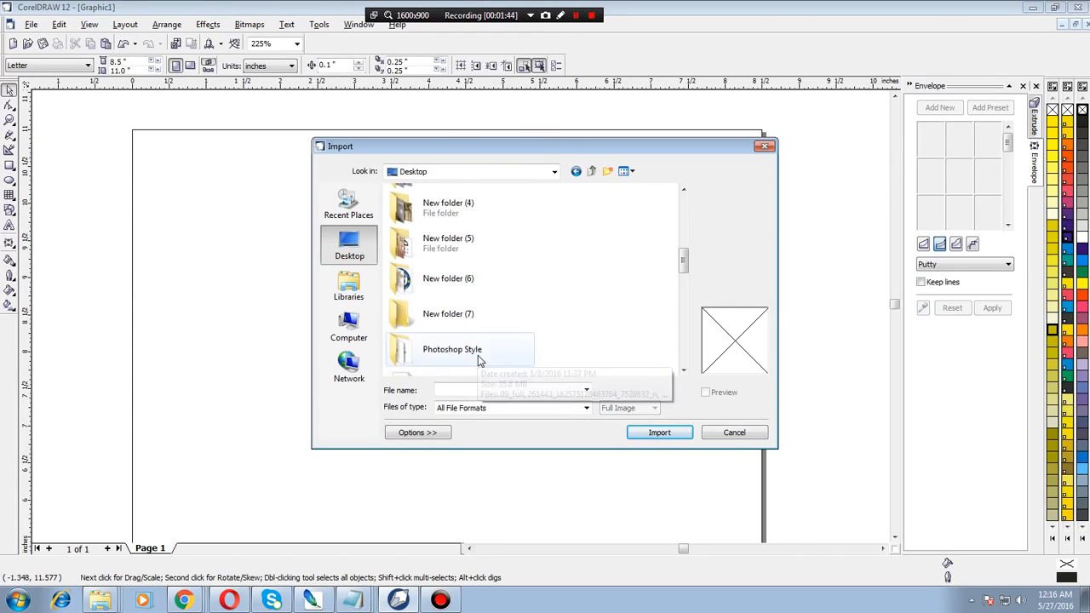
double_click(459, 313)
double_click(431, 230)
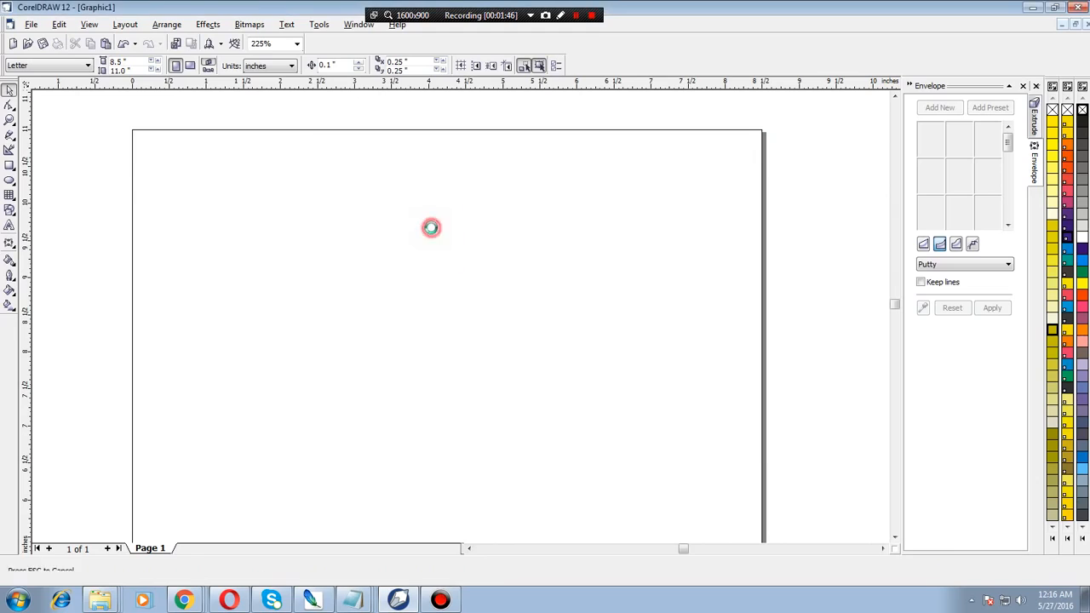
click(361, 235)
click(353, 207)
Zoom in on the imported poster and shift it sideways on the page to examine its colours
key(z)
drag(339, 223, 516, 358)
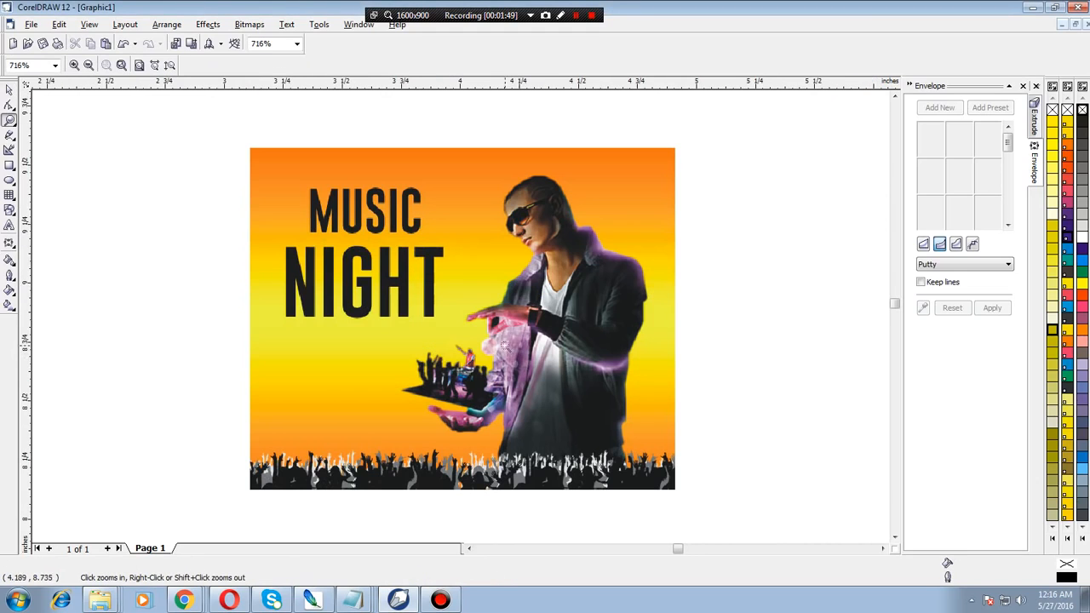
click(9, 89)
drag(436, 255, 458, 289)
drag(458, 290, 392, 294)
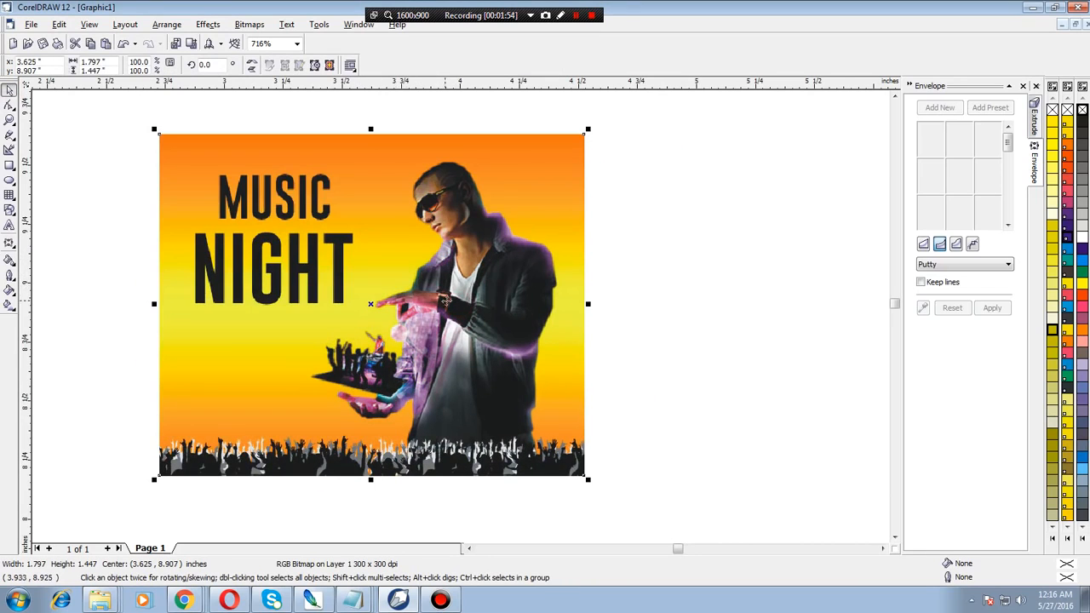
Delete the imported poster image from the page
click(704, 262)
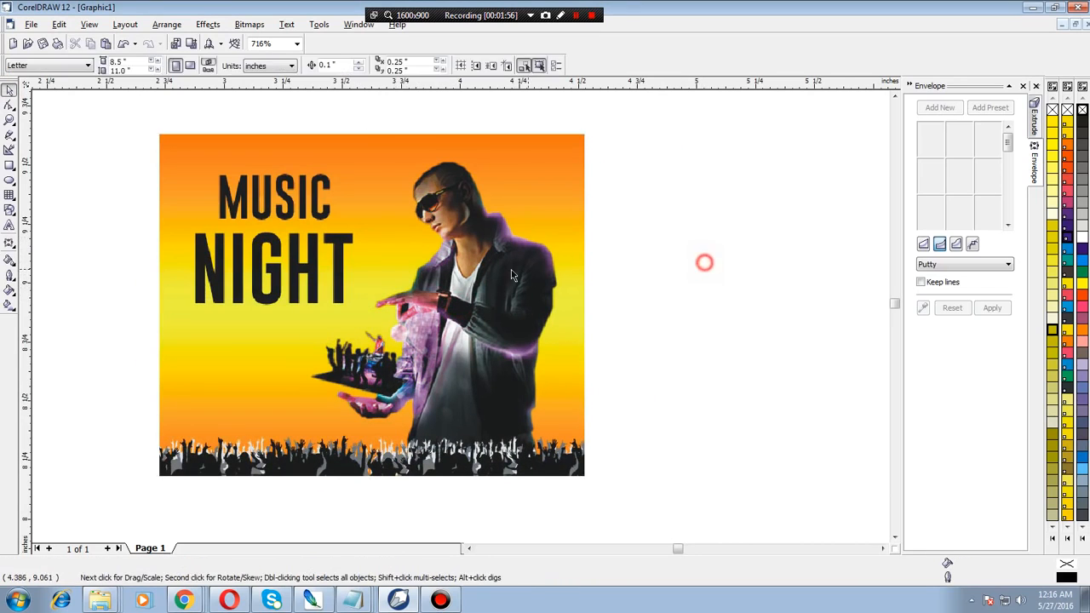
click(511, 274)
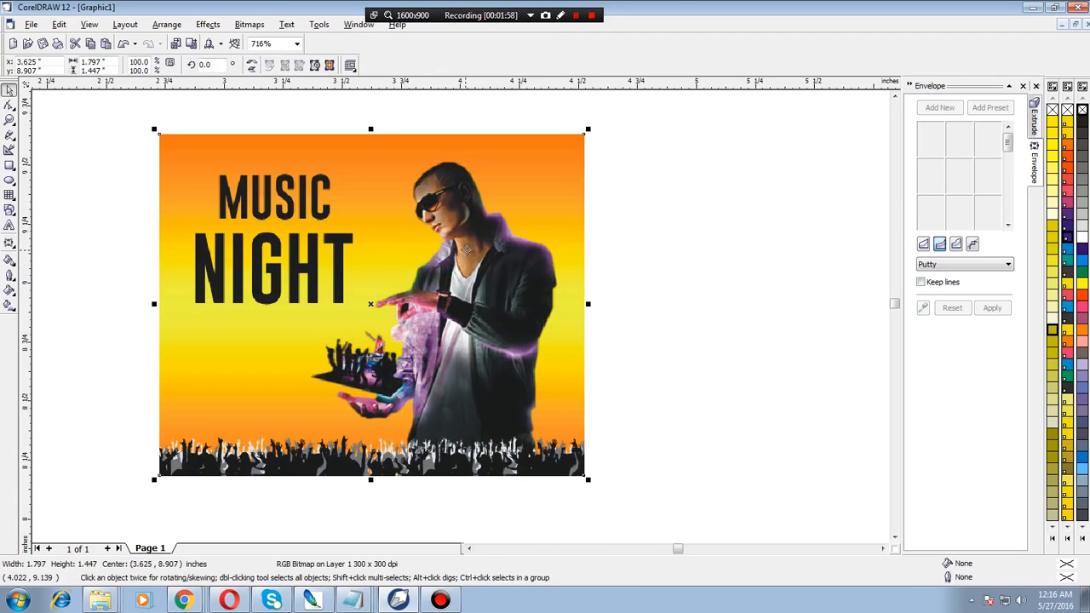
key(Delete)
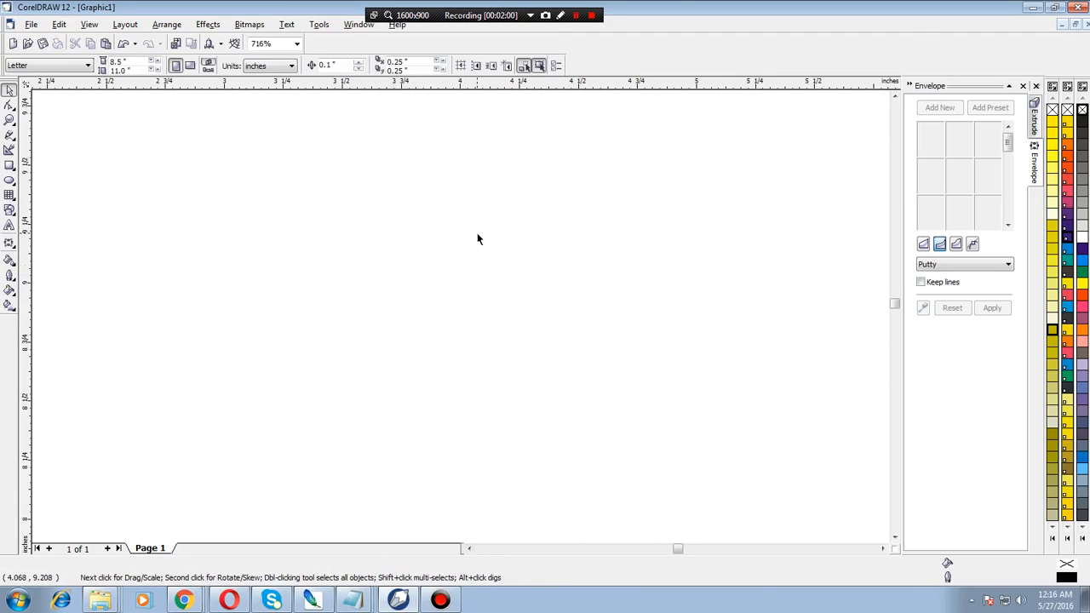
Switch back to Photoshop and undo the flattening to restore the poster's separate layers
key(alt+Tab)
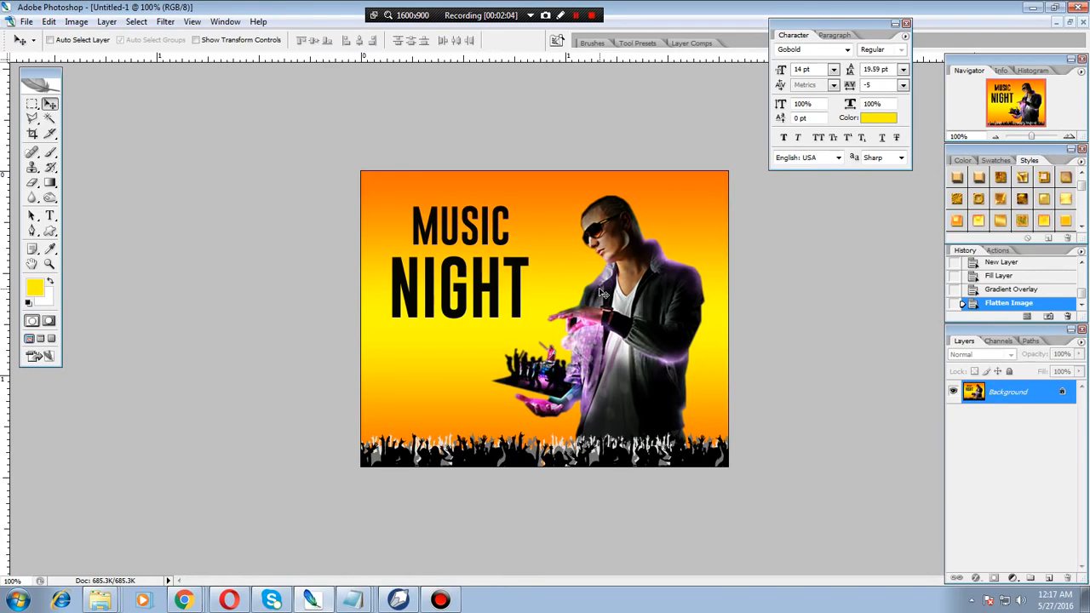
key(ctrl+z)
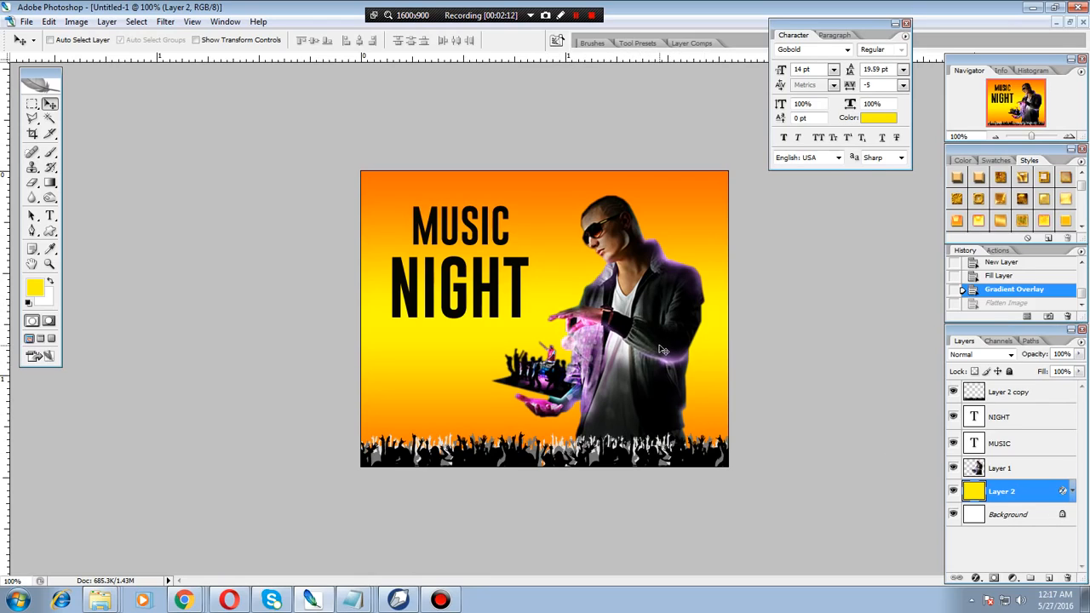
Add an Inner Shadow to the gradient background layer with size 250 px, red colour fb0707 and opacity of about 48%
double_click(1033, 491)
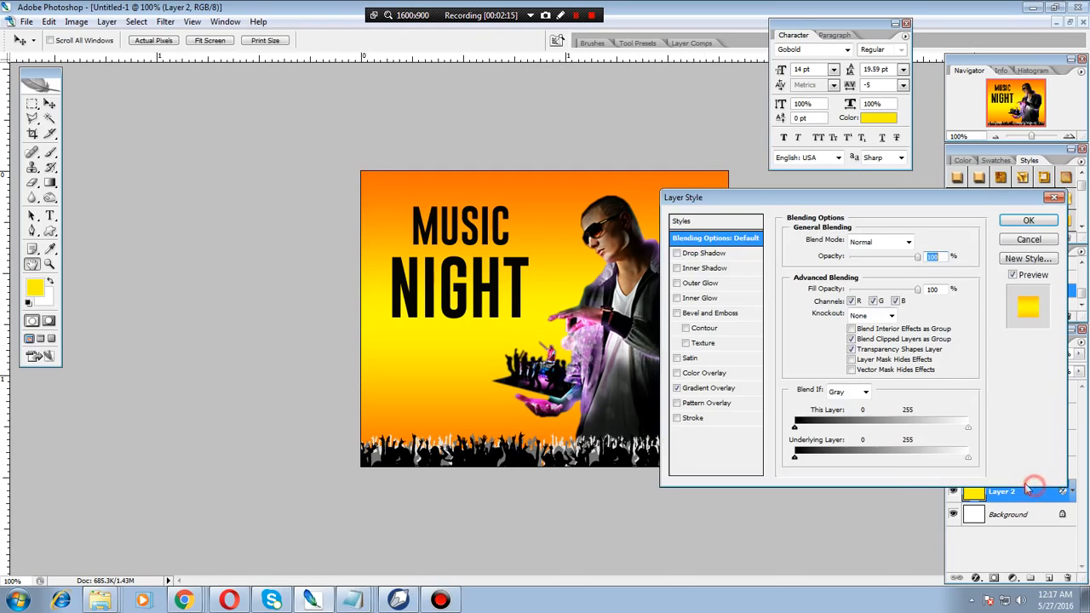
click(738, 267)
drag(835, 327, 860, 324)
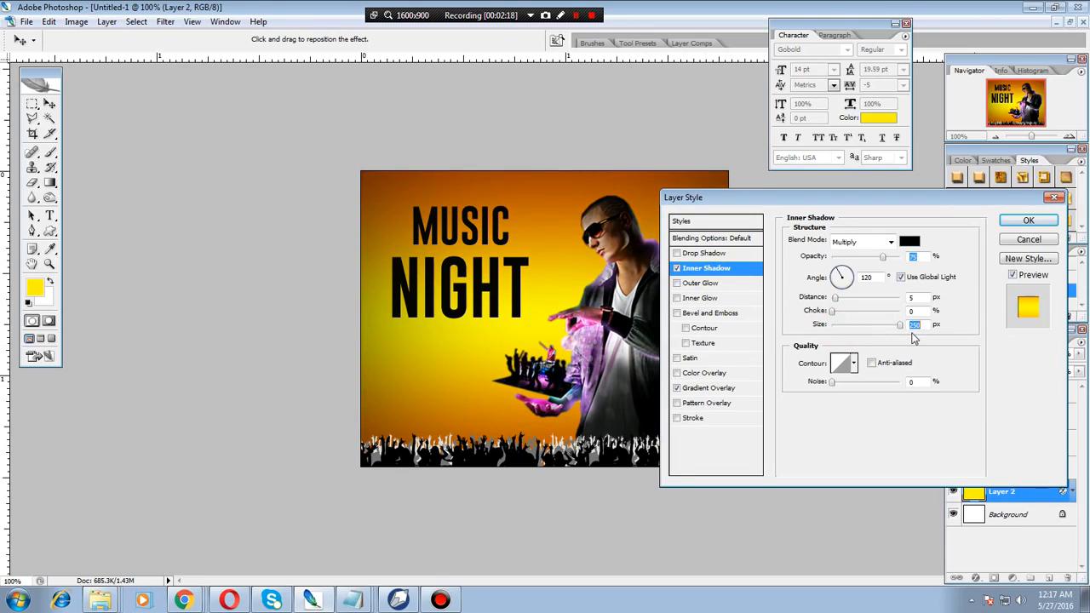
click(909, 242)
click(854, 252)
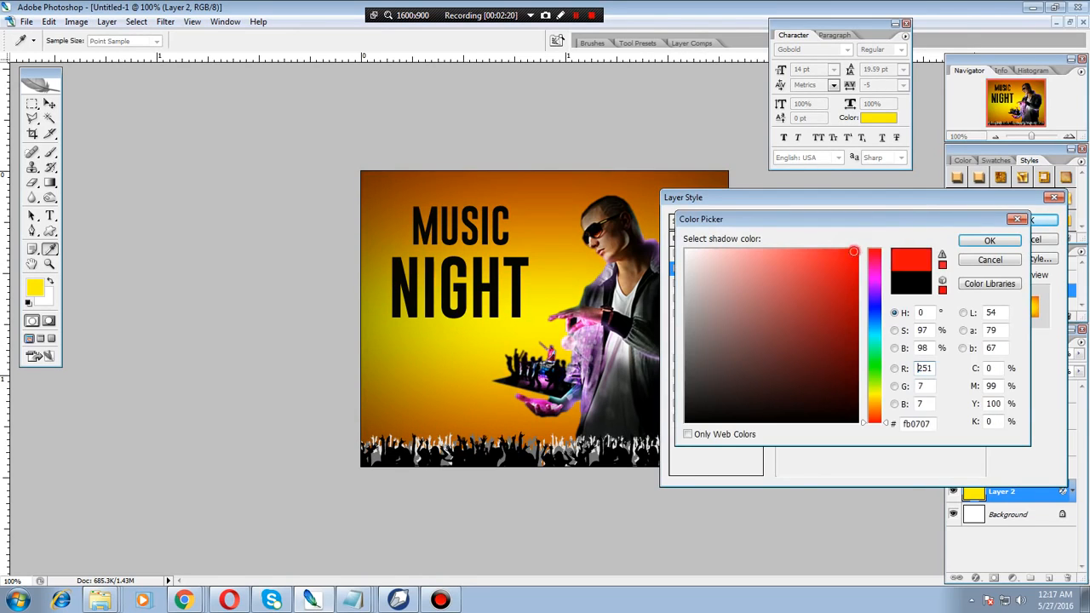
click(990, 241)
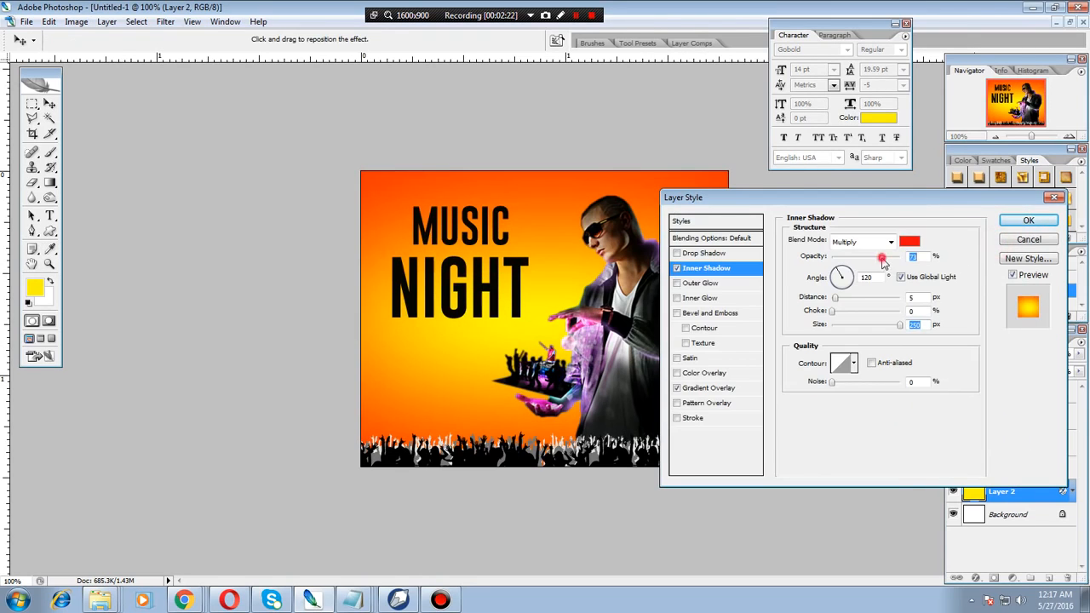
drag(884, 257, 865, 258)
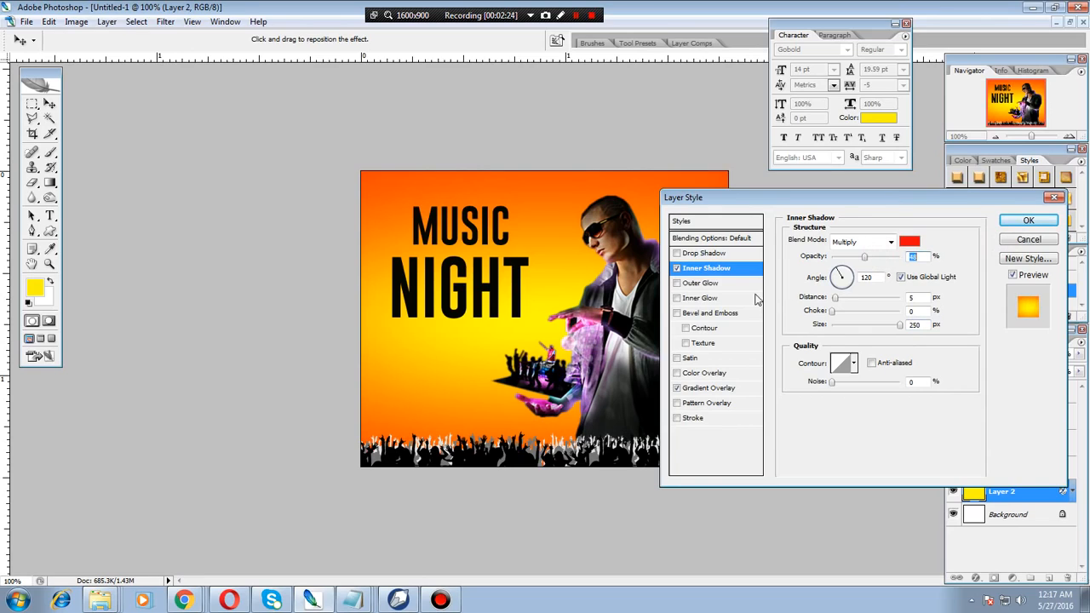
Add an Inner Glow to the background layer with Hard Light blending, 100% opacity, 57 px size and a ring-shaped contour, and apply the styles
click(725, 297)
drag(839, 372, 849, 367)
drag(885, 263, 901, 257)
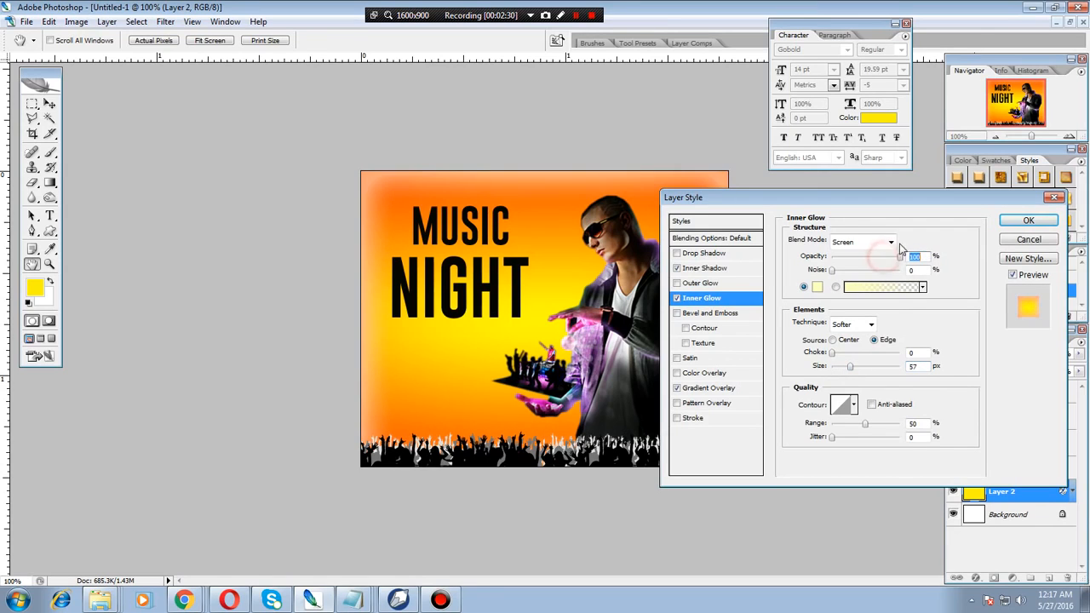
click(891, 242)
click(847, 420)
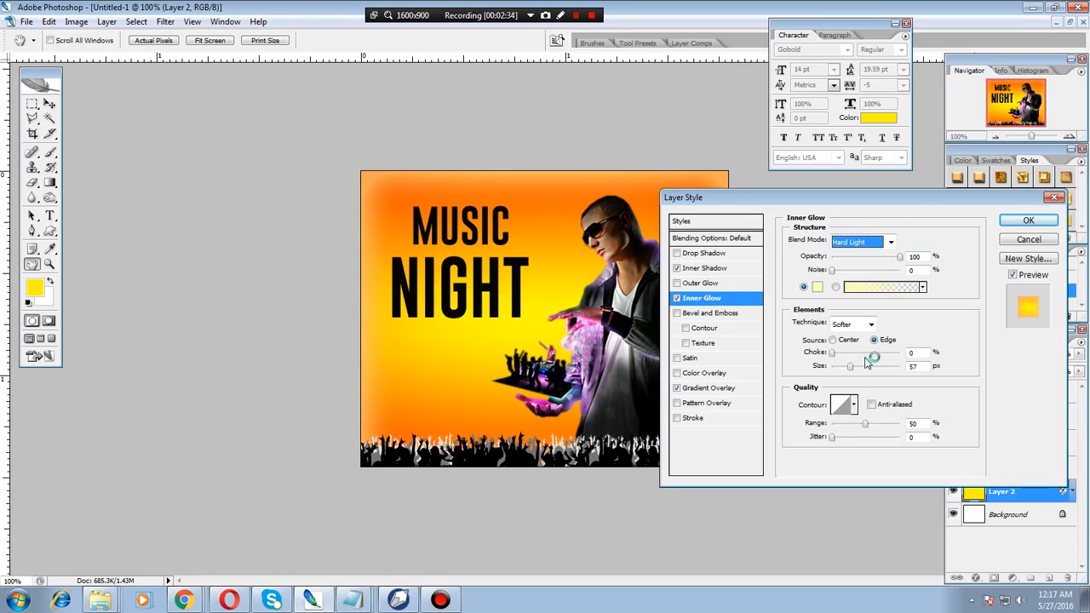
click(853, 405)
click(799, 458)
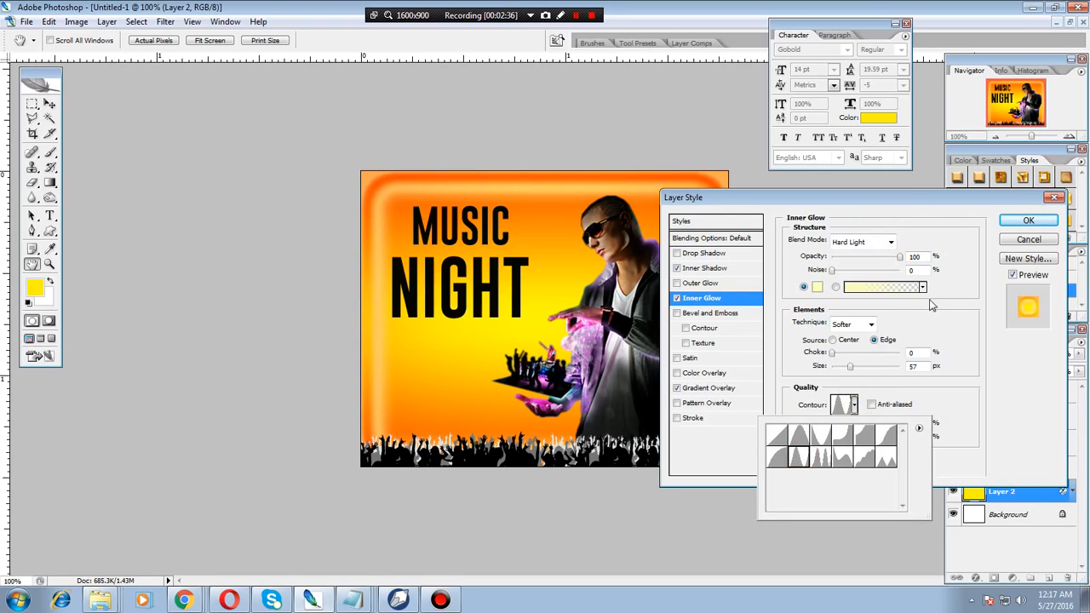
click(1025, 221)
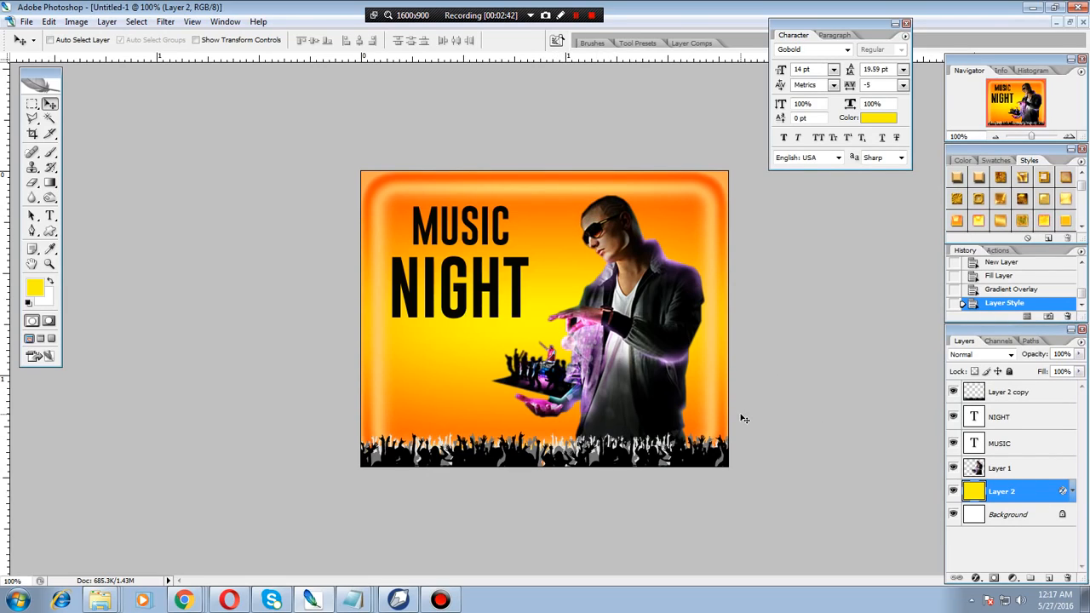
Save a JPEG copy of the poster named psd in New folder (7), accepting the JPEG options
key(alt+f)
key(Escape)
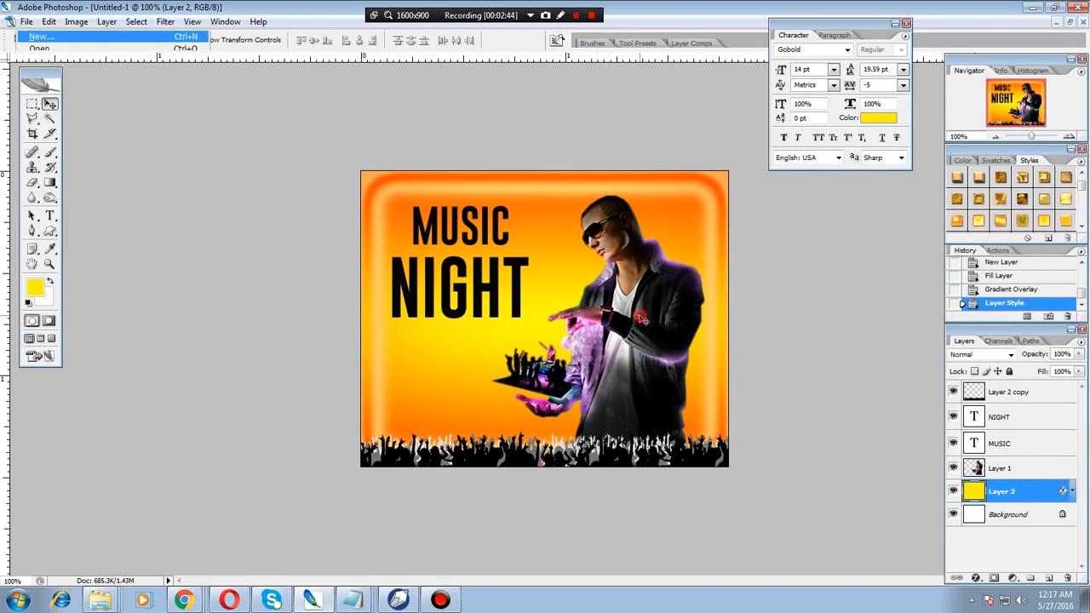
key(alt+f)
key(ctrl+shift+s)
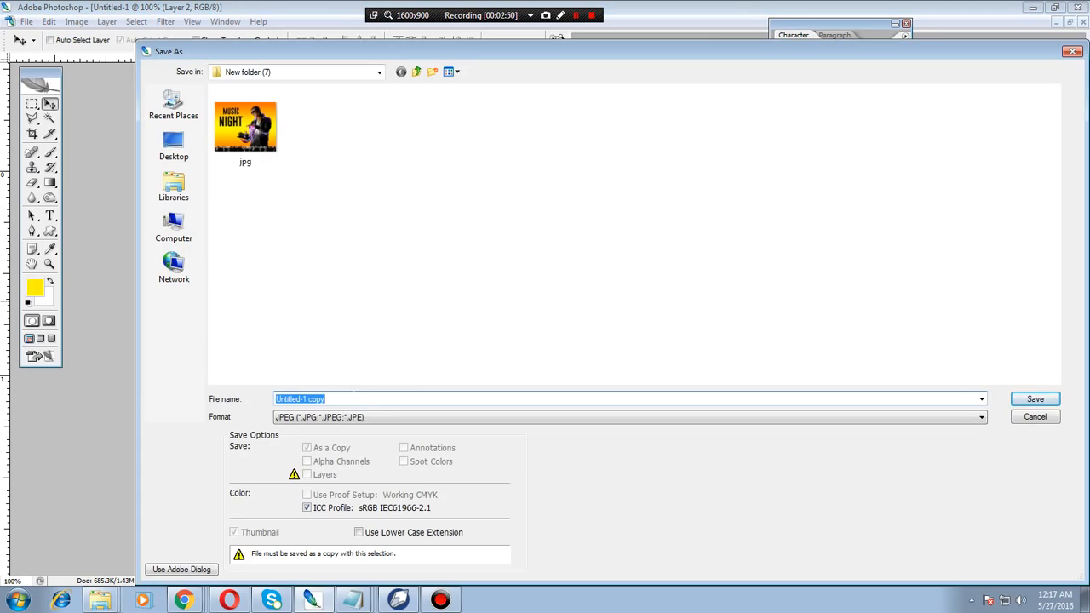
text(psd)
click(1035, 399)
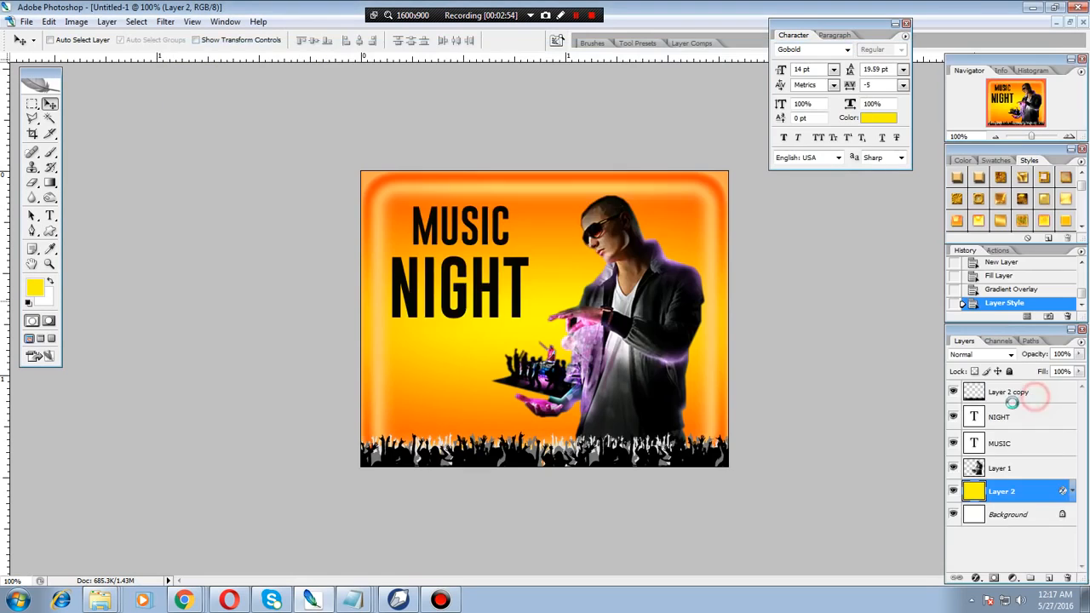
click(645, 142)
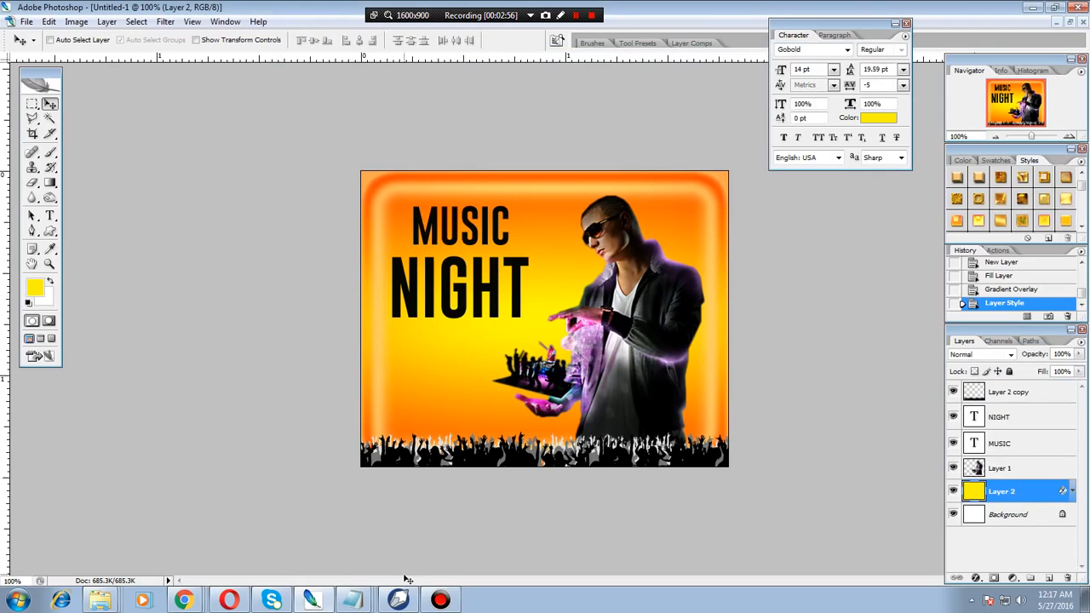
Switch to CorelDRAW and import psd.JPG onto the page at its original size
click(398, 600)
click(505, 322)
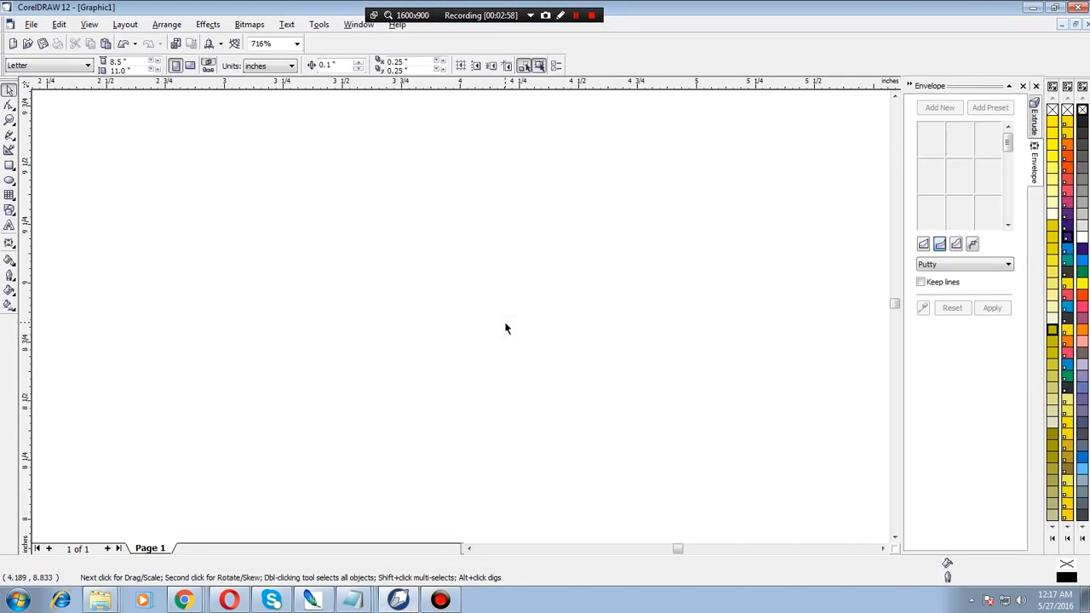
key(ctrl+i)
double_click(492, 226)
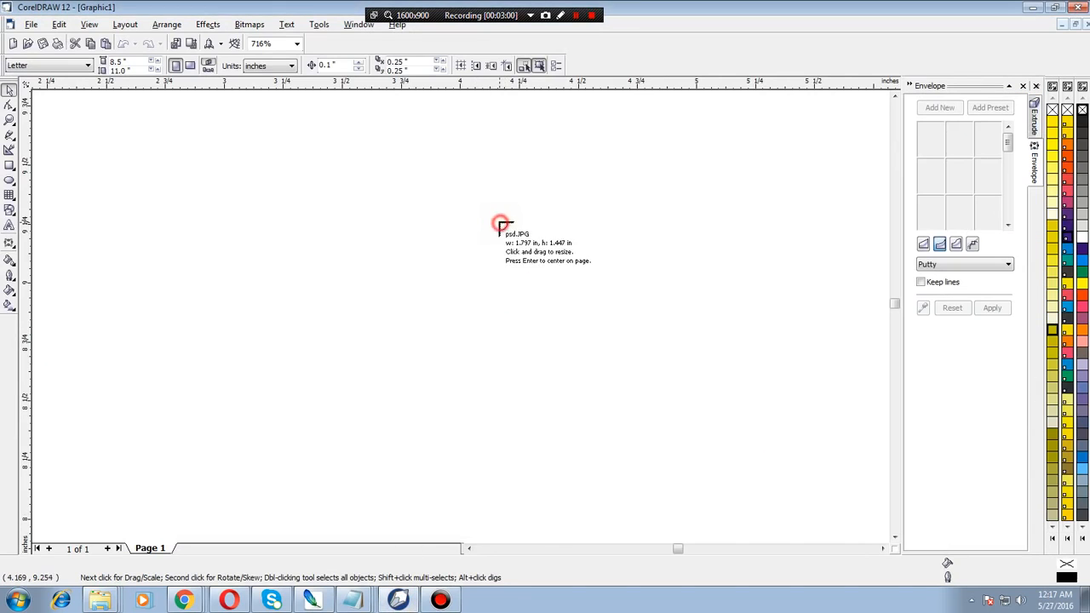
click(397, 214)
scroll(535, 281, down, 5)
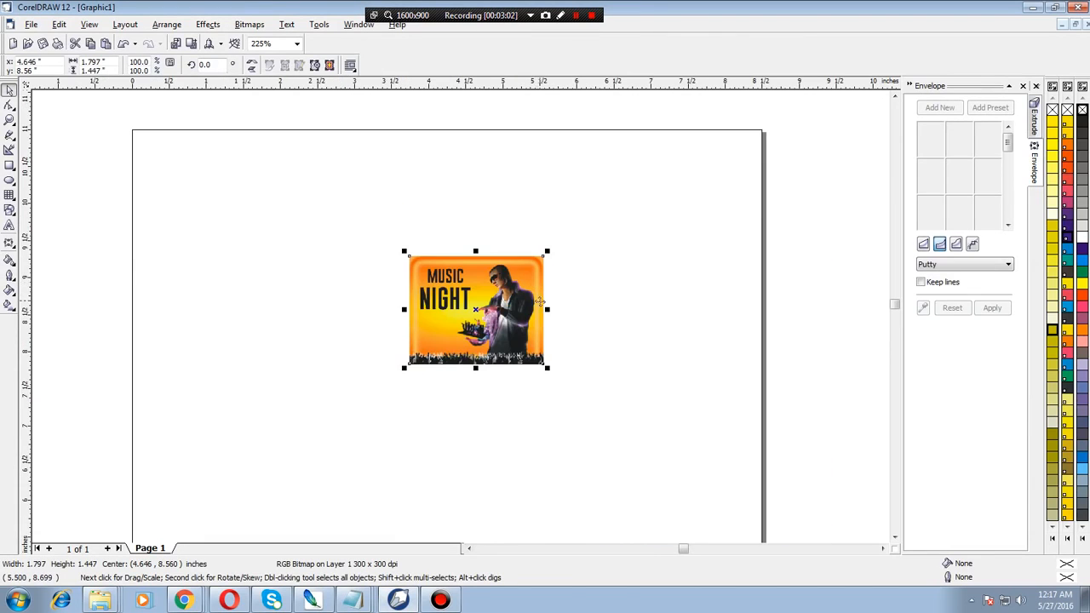
Examine the imported JPEG poster up close, check whether it can be ungrouped, and compare it with the layered document in Photoshop
key(z)
drag(377, 233, 568, 369)
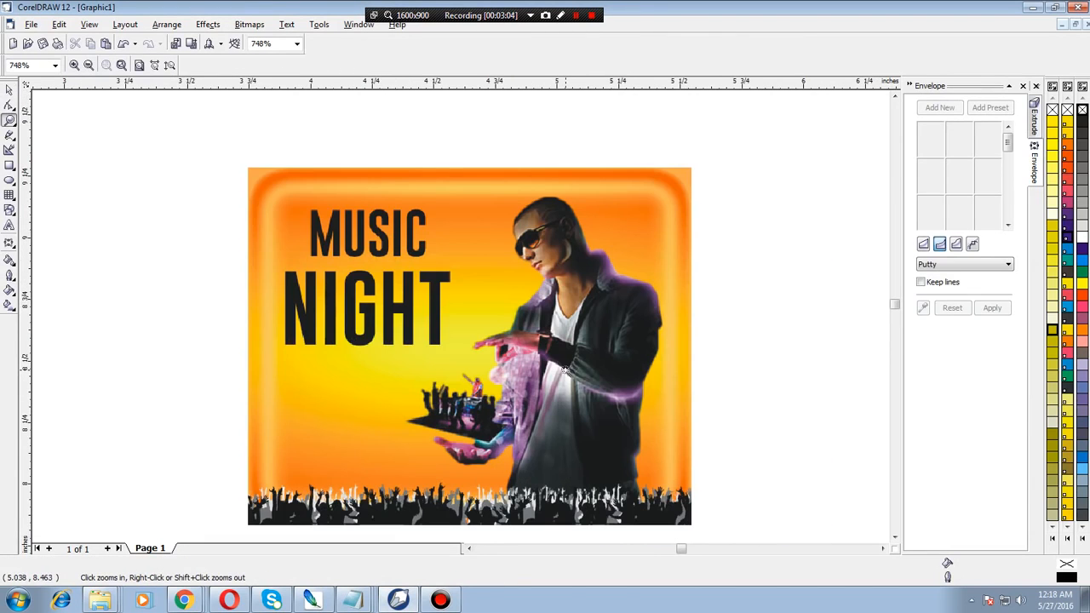
click(10, 89)
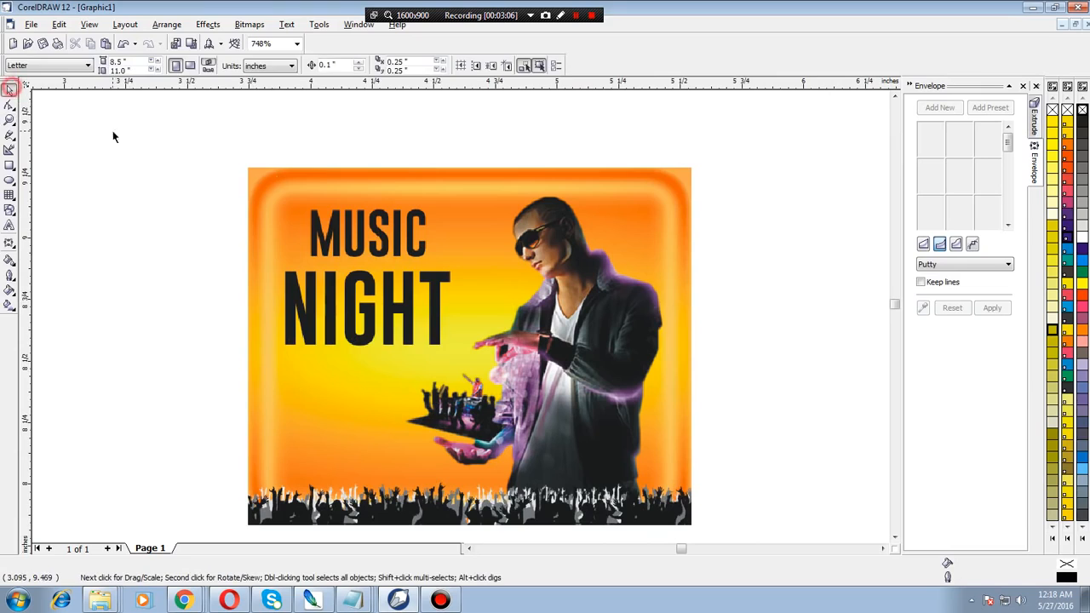
click(509, 252)
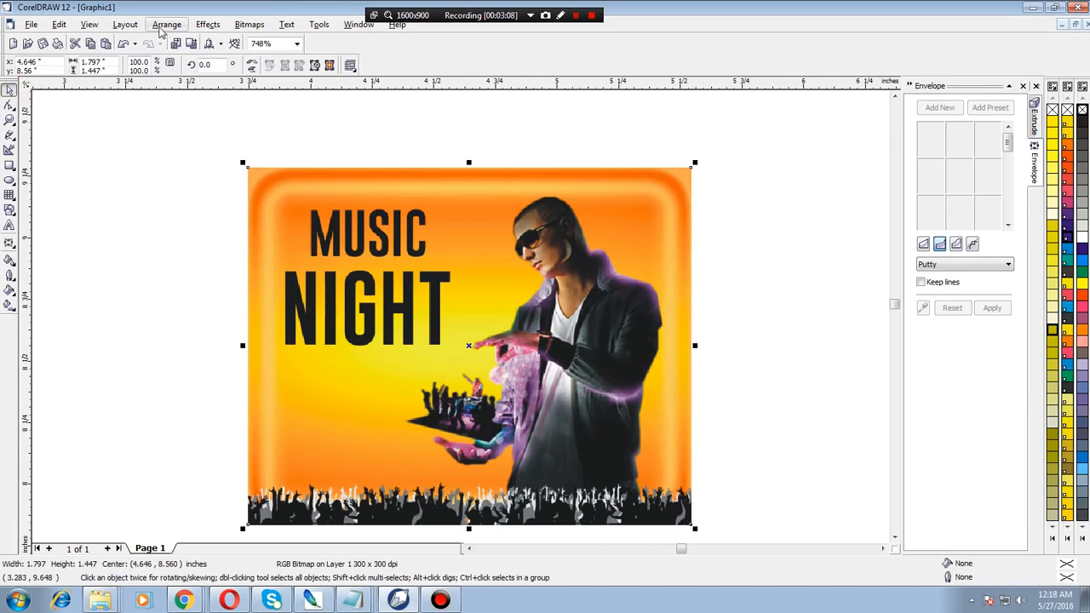
click(167, 26)
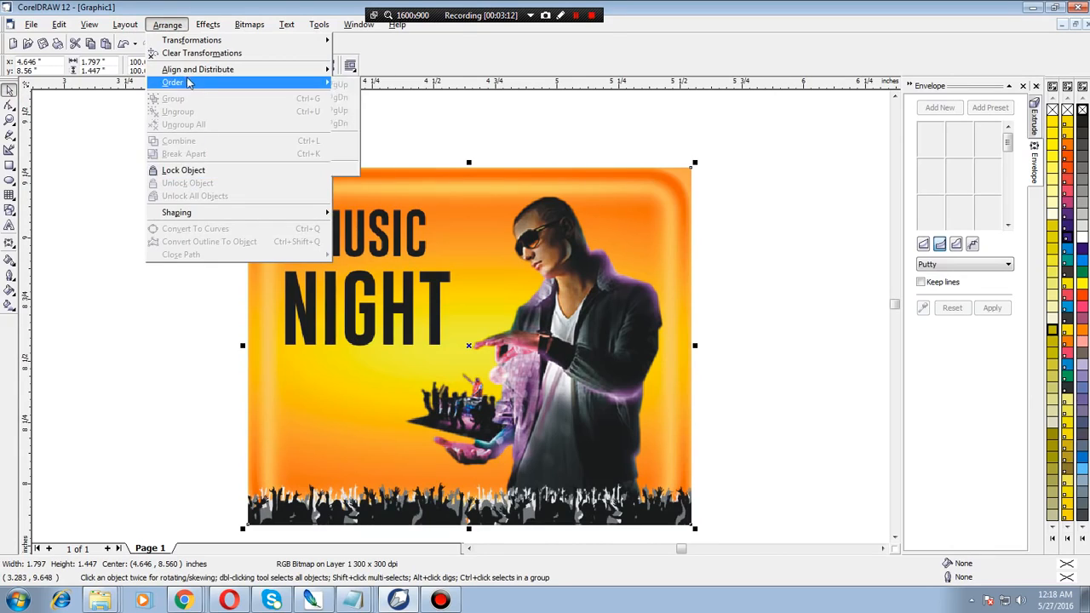
click(460, 239)
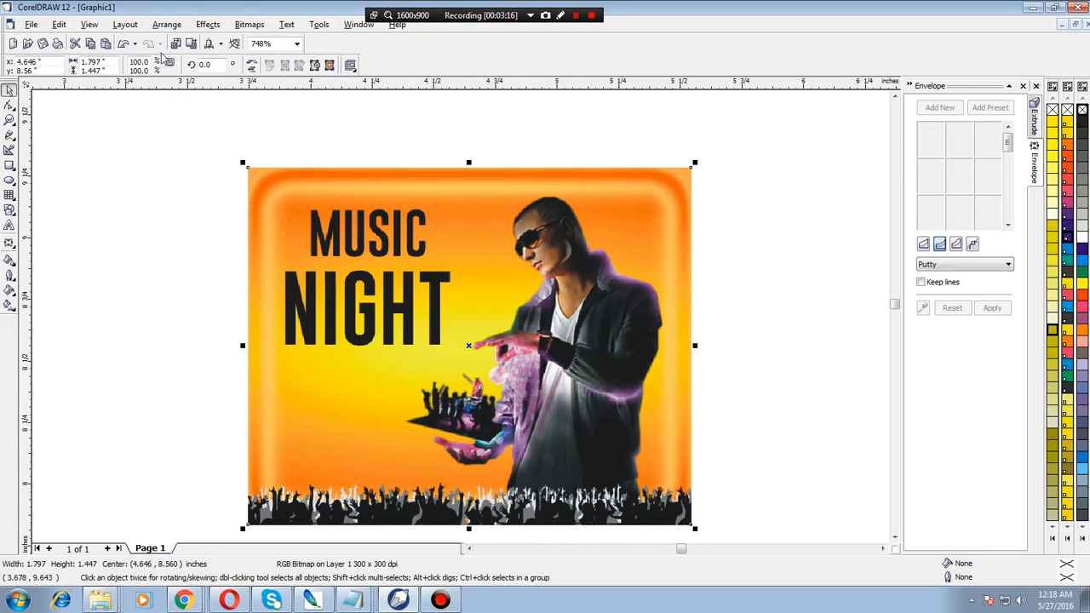
key(alt+Tab)
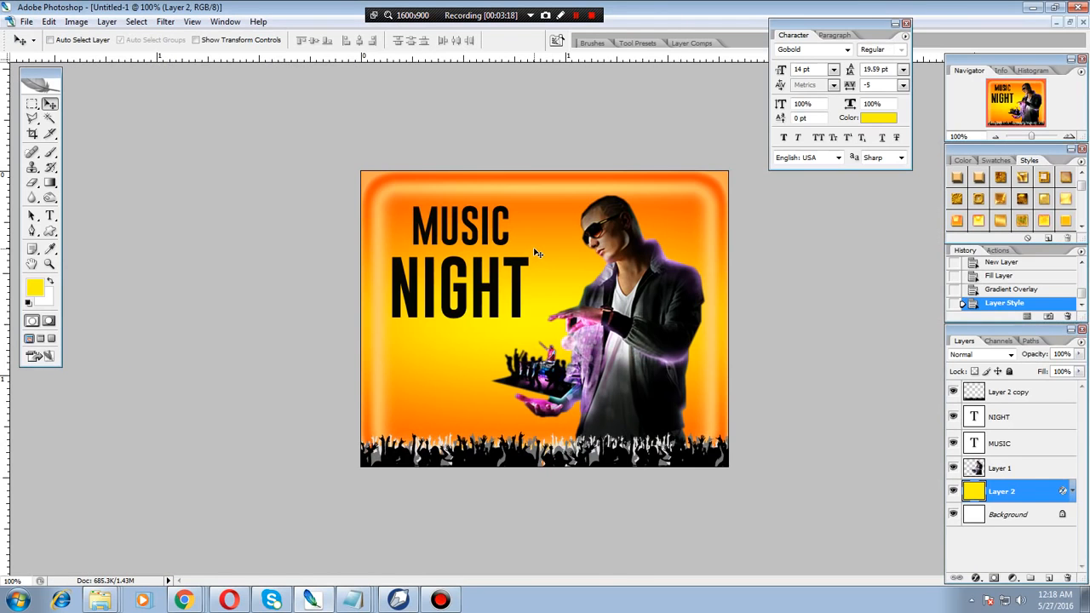
key(alt+Tab)
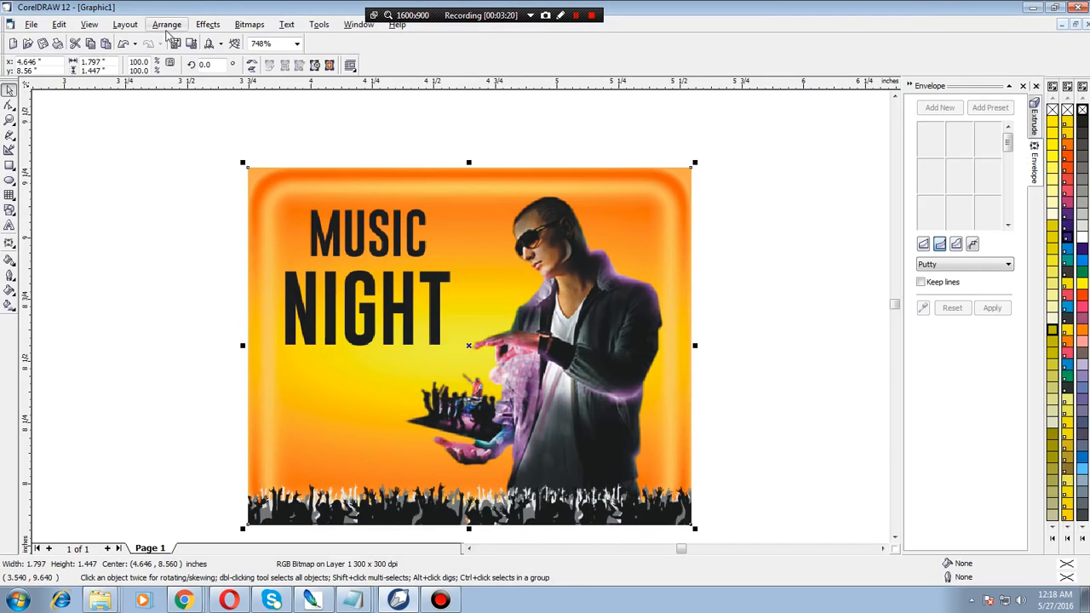
click(167, 25)
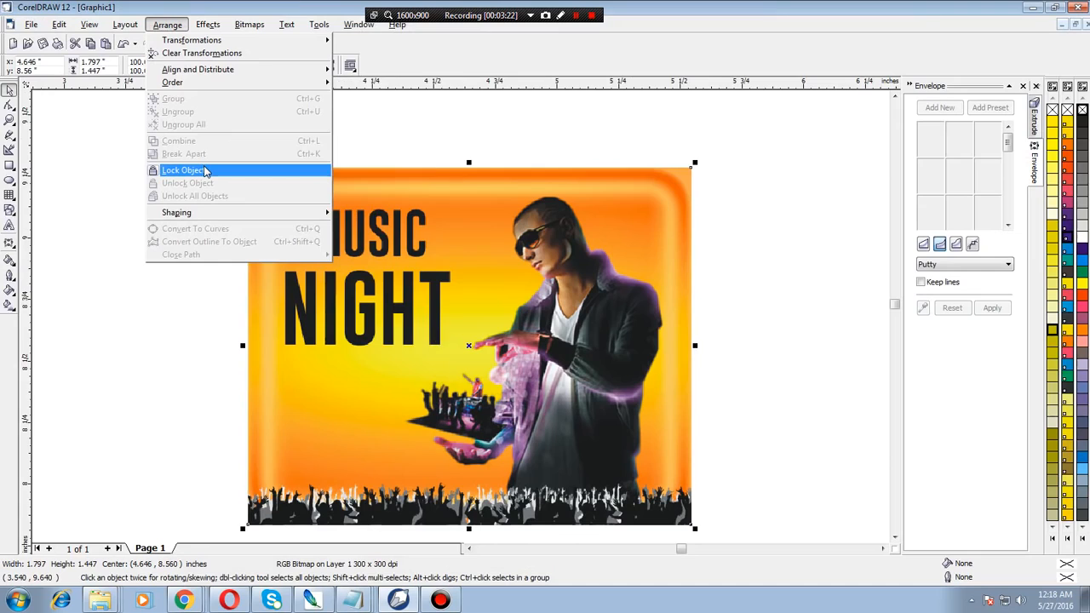
click(524, 267)
click(771, 250)
click(656, 253)
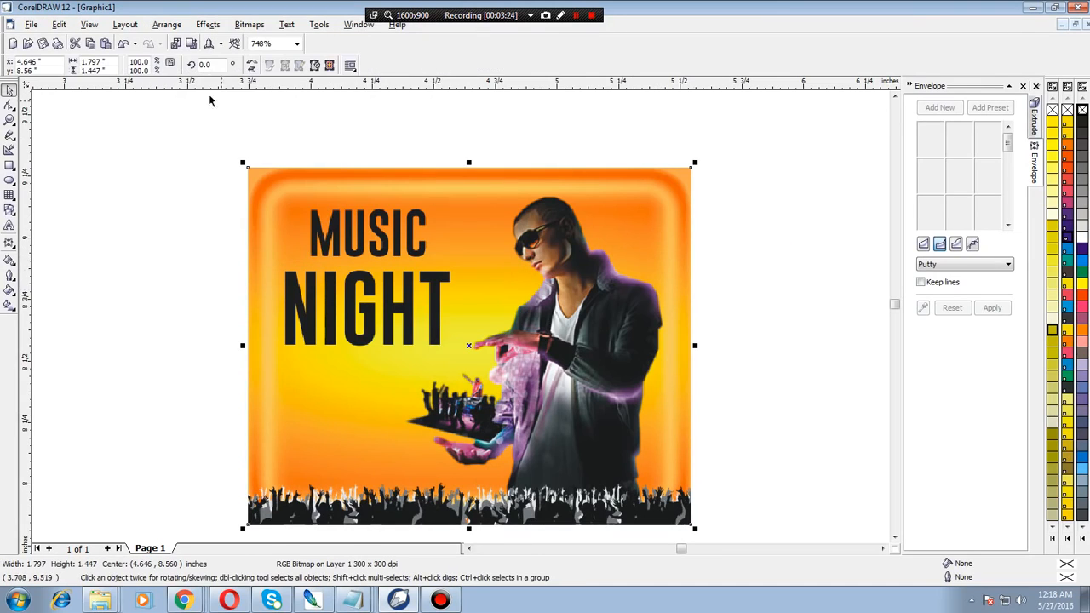
click(167, 25)
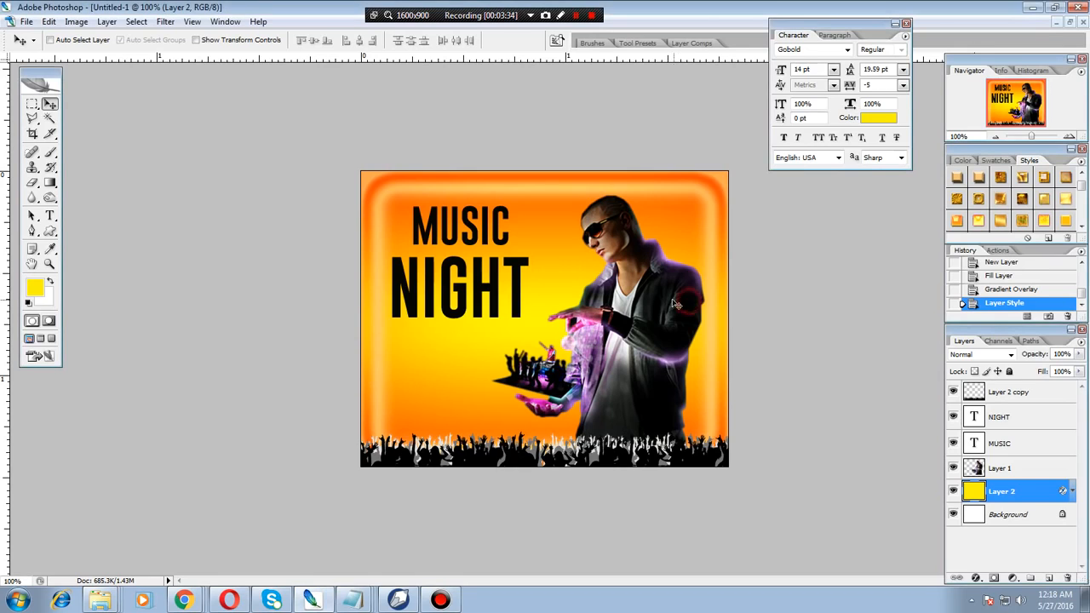
Save a copy of the layered poster as psd2 in Photoshop (PSD) format with layers included
key(alt+f)
key(a)
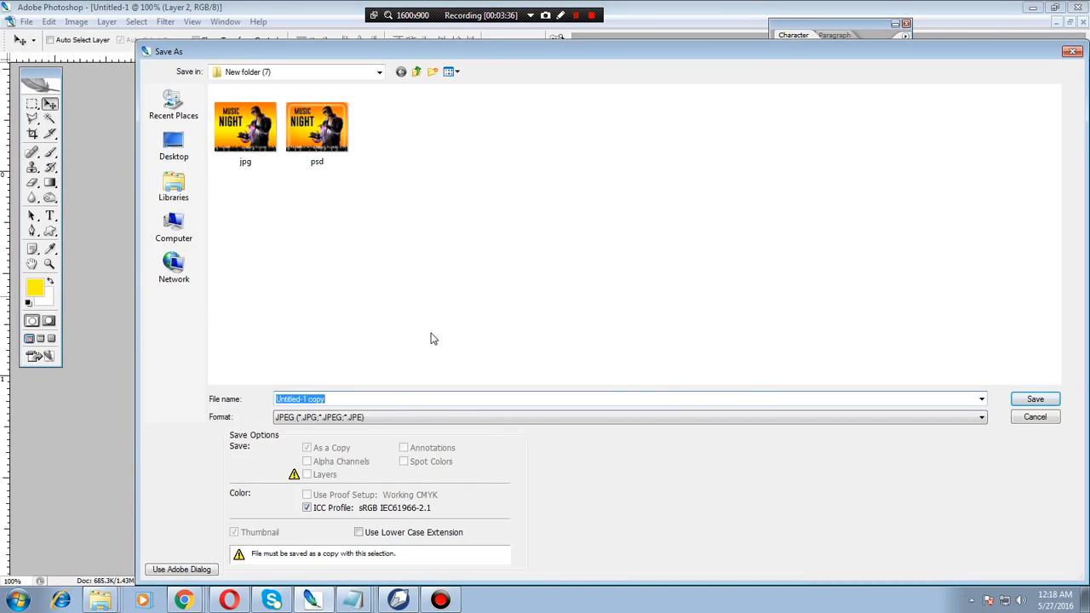
text(psd2)
click(981, 417)
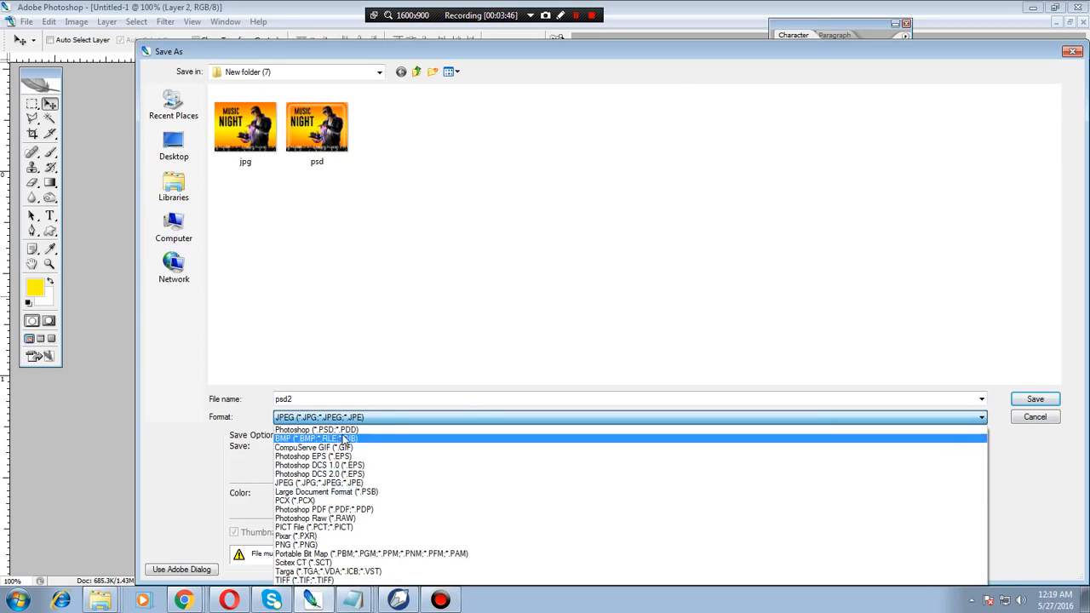
click(340, 429)
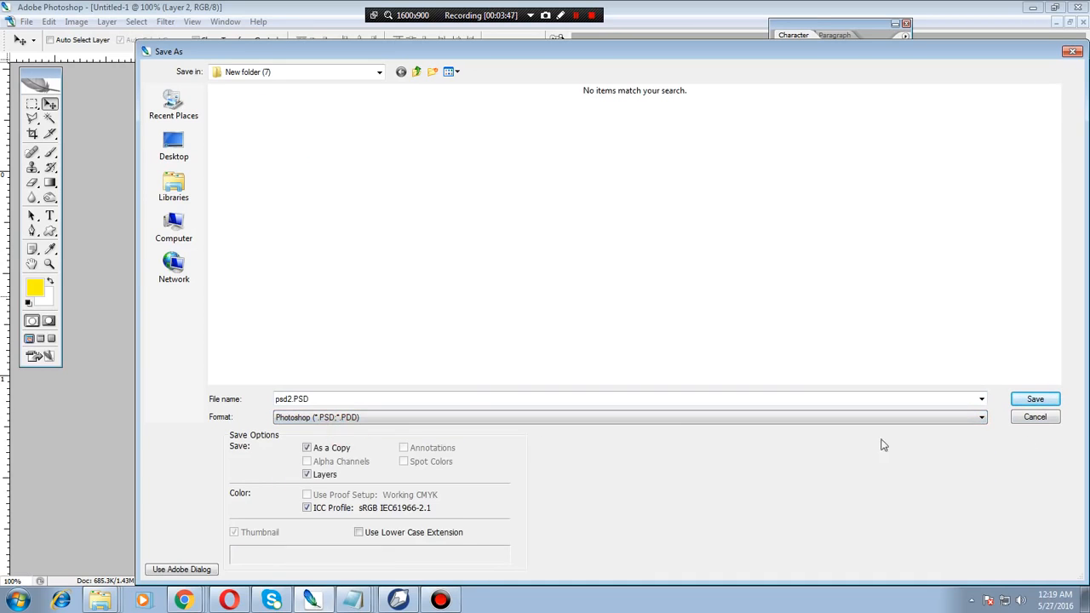
click(1037, 402)
click(698, 195)
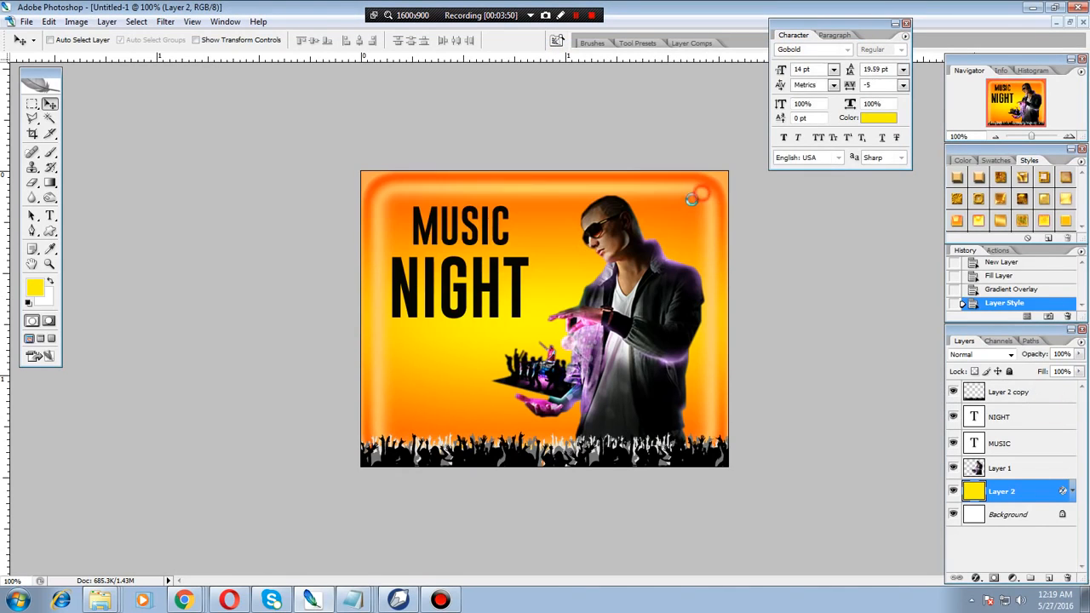
Switch to CorelDRAW, import psd2.PSD onto the page at its original size, and frame the placed artwork
click(390, 601)
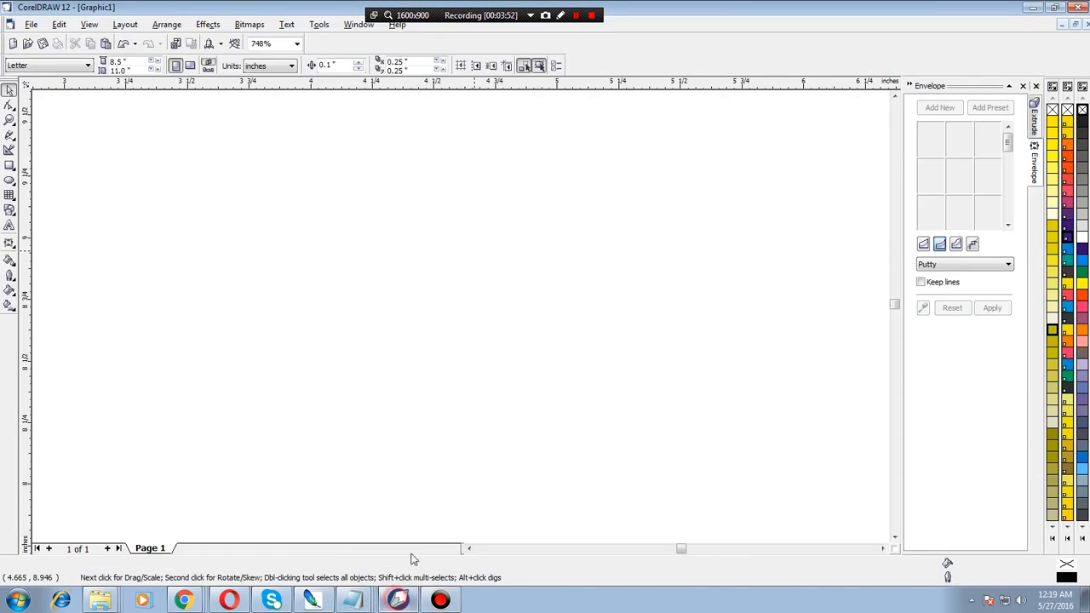
key(ctrl+i)
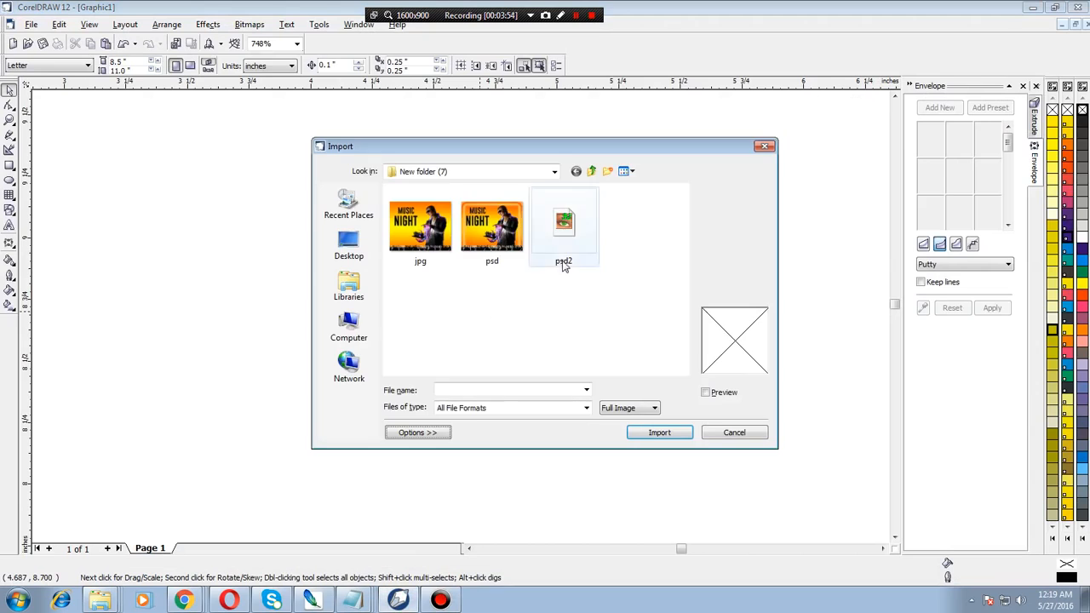
double_click(564, 225)
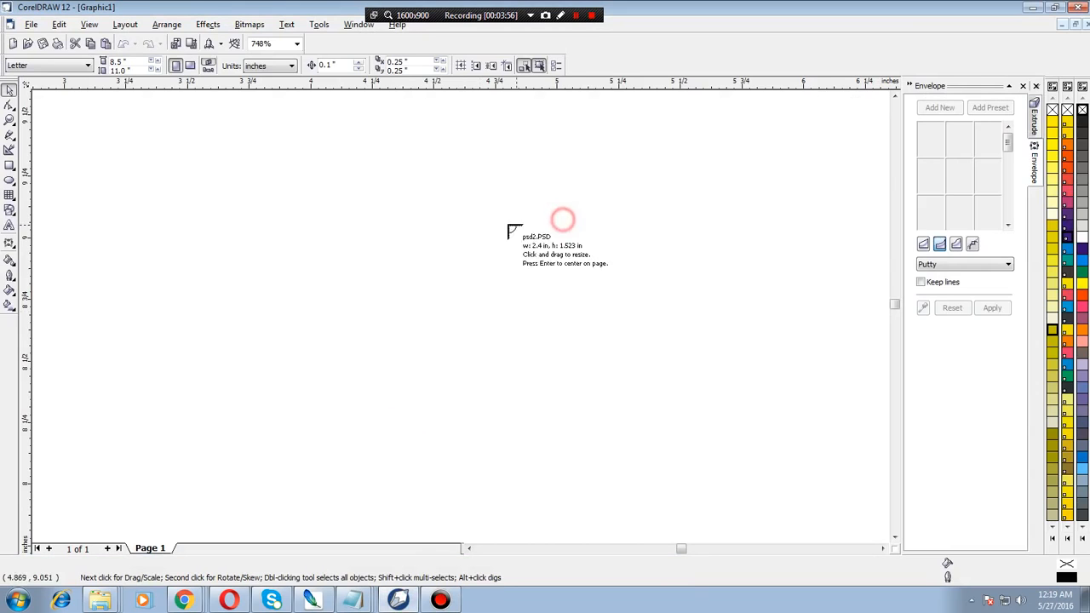
click(409, 216)
key(F3)
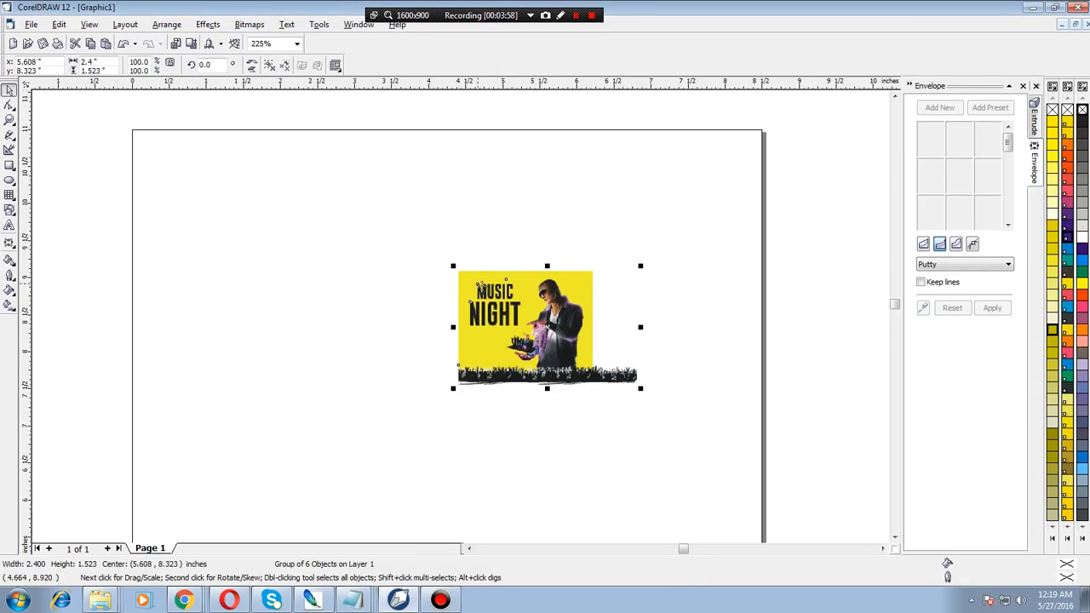
key(z)
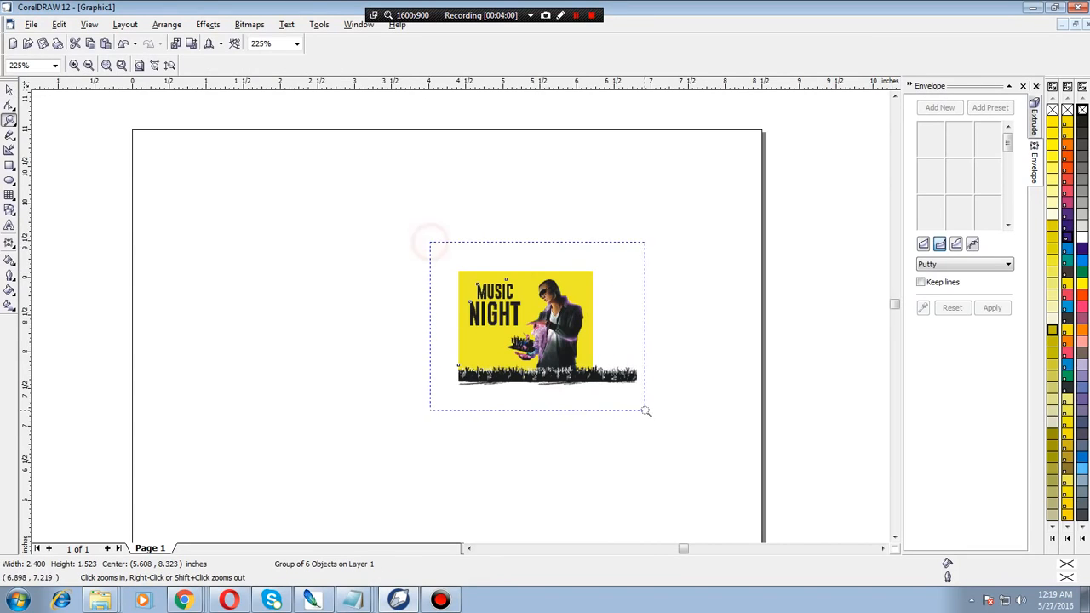
drag(428, 243, 646, 412)
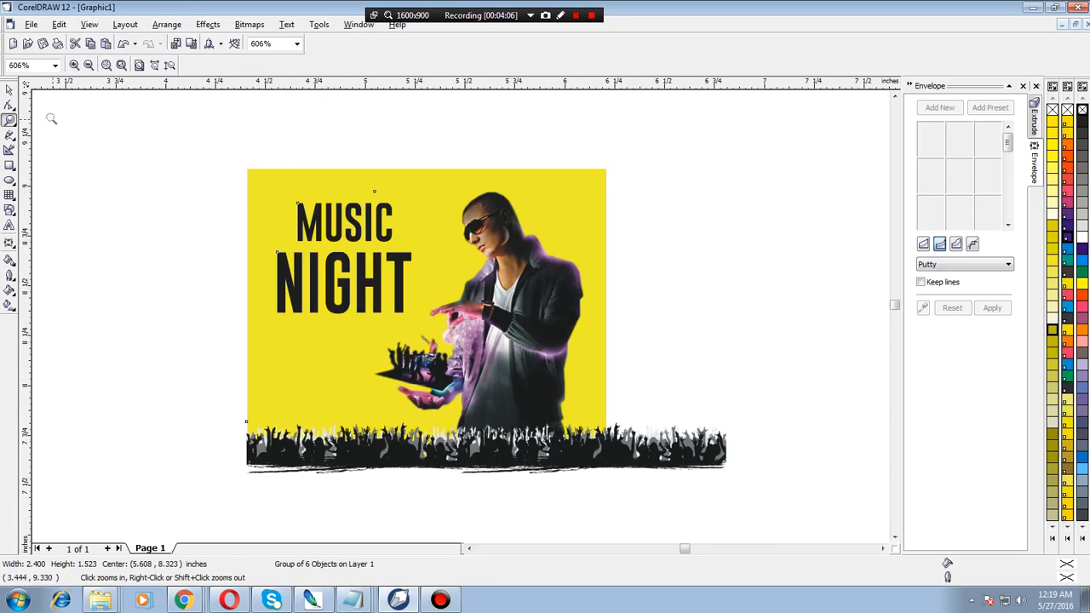
Ungroup all objects of the imported PSD poster
click(9, 90)
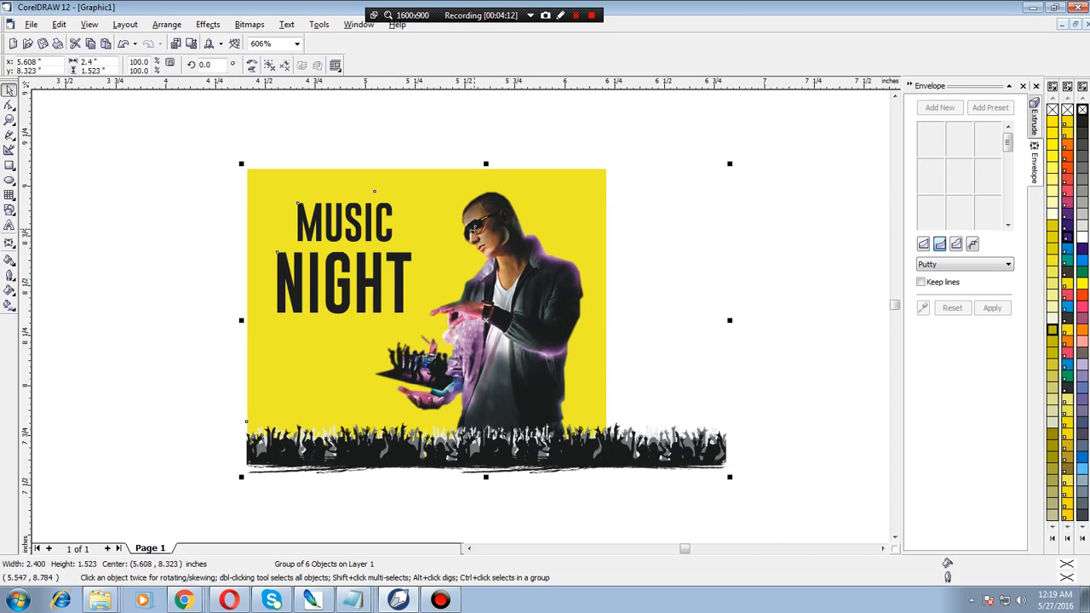
click(818, 221)
click(445, 212)
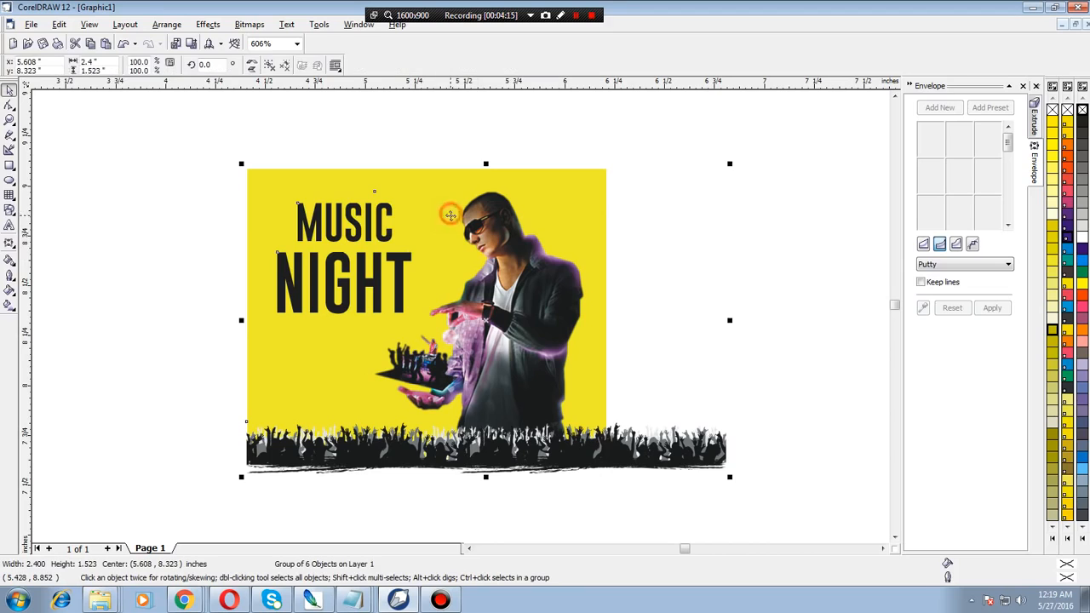
click(167, 23)
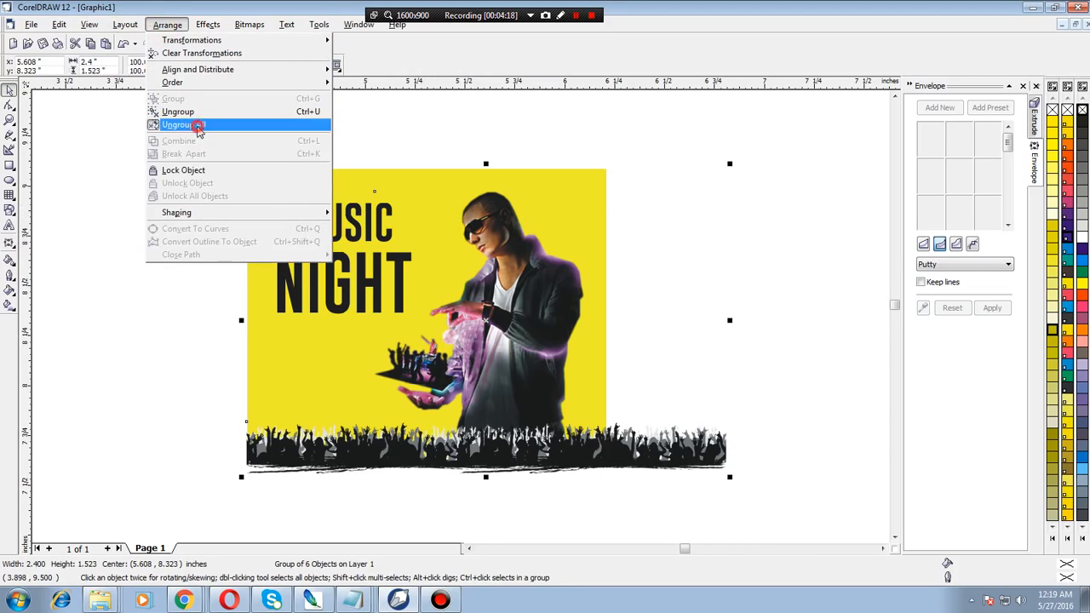
click(199, 126)
Pull the poster apart by moving the man's image off to the right and the yellow background up to the left
click(650, 287)
click(726, 287)
click(64, 292)
drag(541, 332, 758, 322)
click(475, 293)
drag(496, 296, 381, 271)
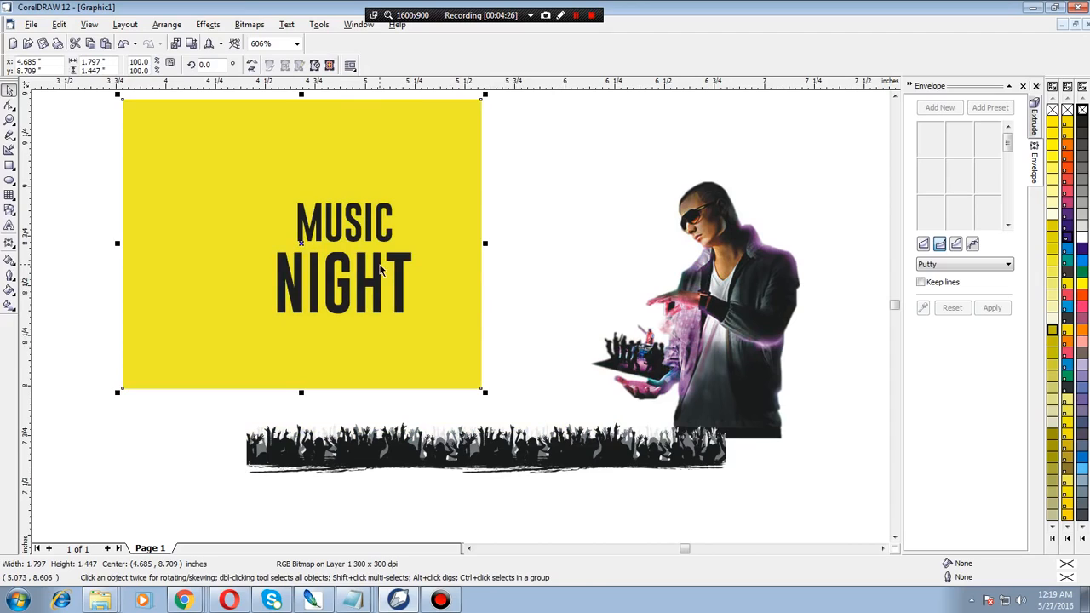
Delete the yellow background and move the man's image back toward the MUSIC NIGHT text
key(Delete)
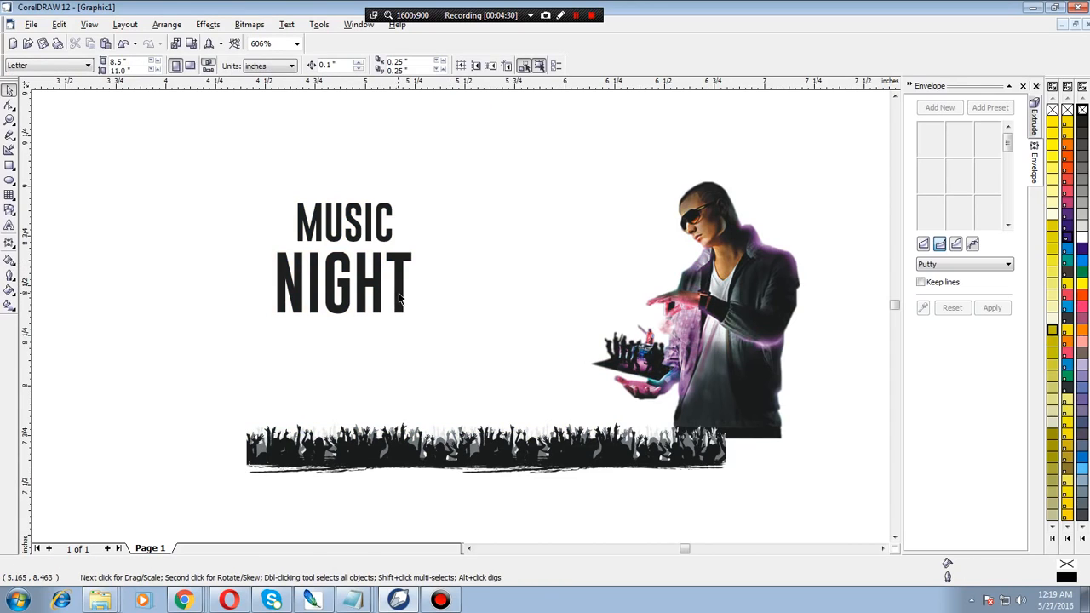
click(746, 303)
right_click(730, 293)
click(719, 298)
drag(709, 291, 567, 320)
Select all remaining poster pieces and cut them so the page is empty
drag(239, 162, 828, 511)
click(787, 506)
click(117, 150)
drag(118, 151, 658, 468)
key(ctrl+x)
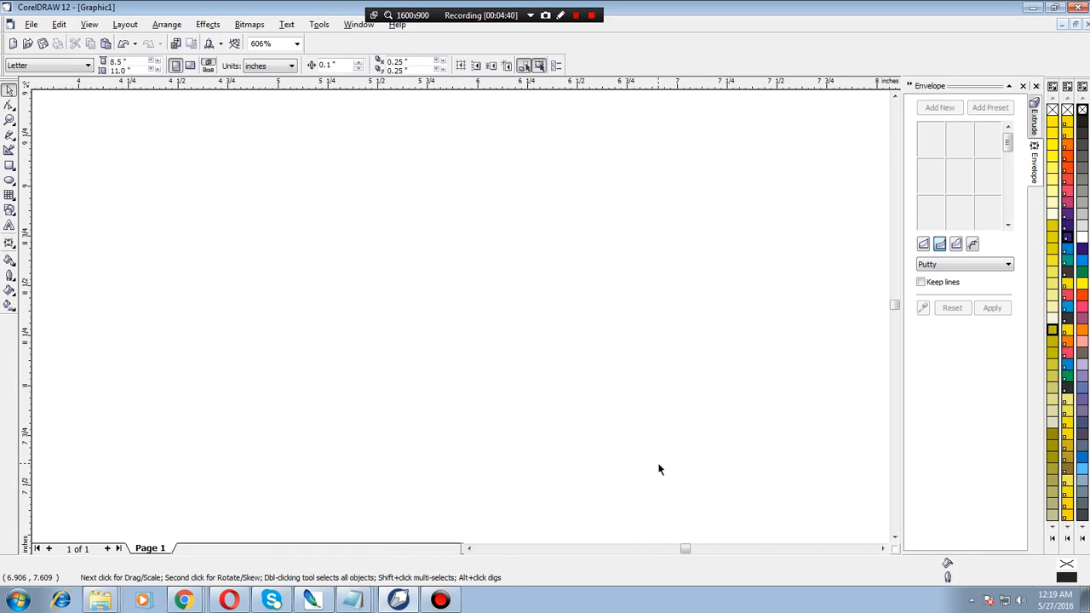
Switch to Photoshop, duplicate the poster's gradient background layer (Layer 2), and merge the duplicate with the original
key(alt+Tab)
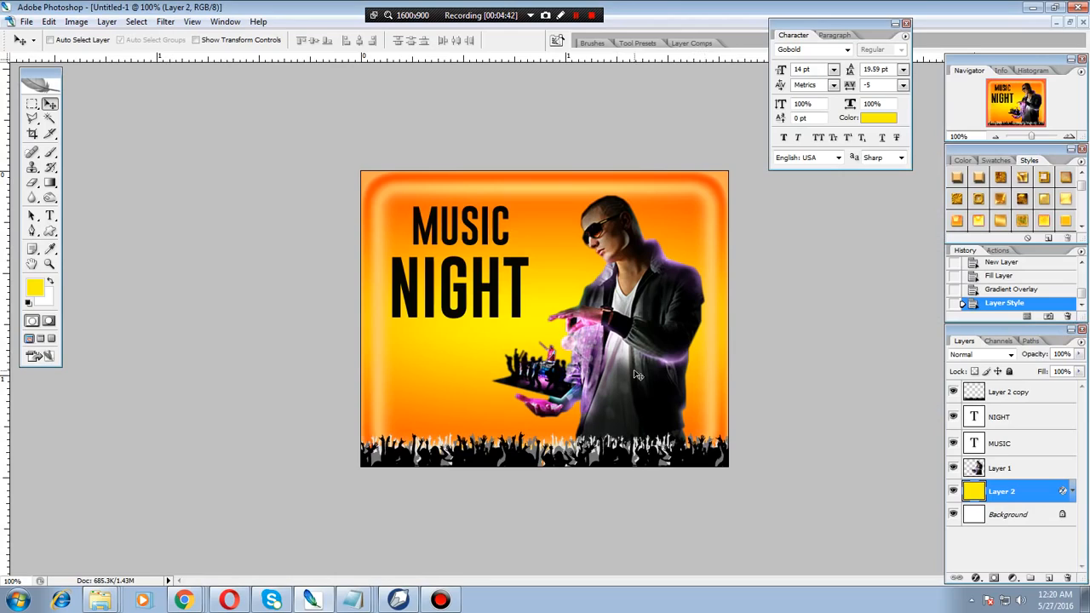
right_click(713, 318)
click(719, 322)
right_click(711, 358)
click(707, 363)
right_click(542, 256)
click(562, 248)
key(alt+l)
key(Right)
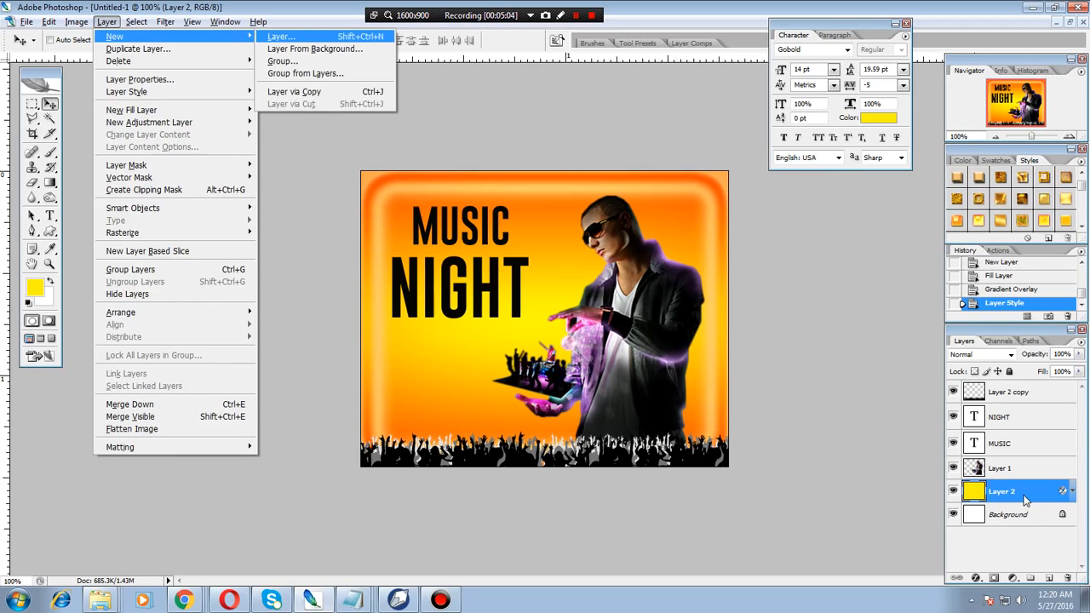
click(141, 48)
click(648, 182)
shift+click(1021, 515)
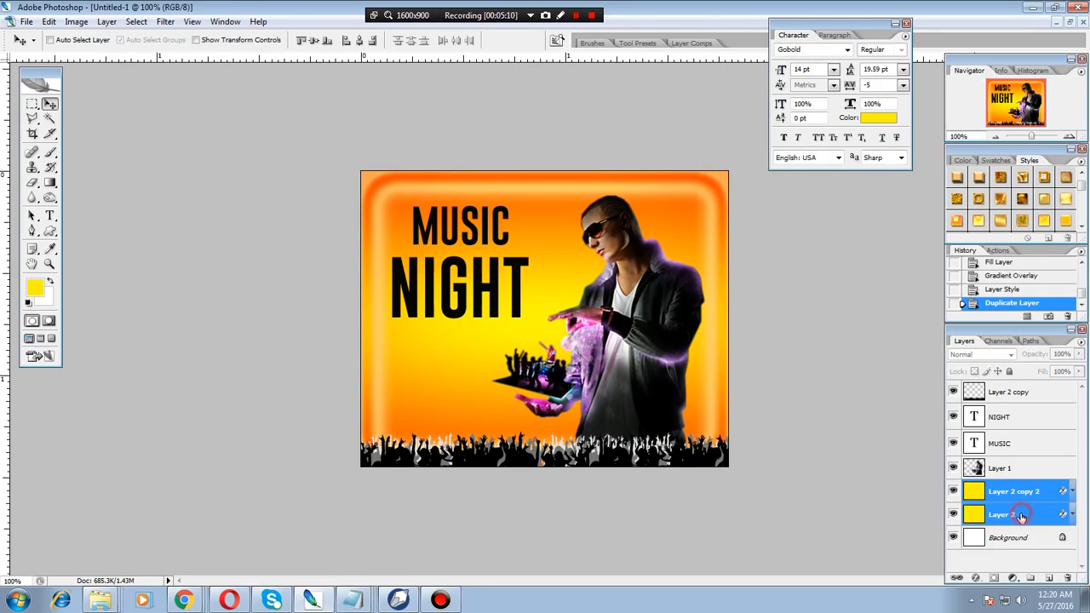
key(ctrl+e)
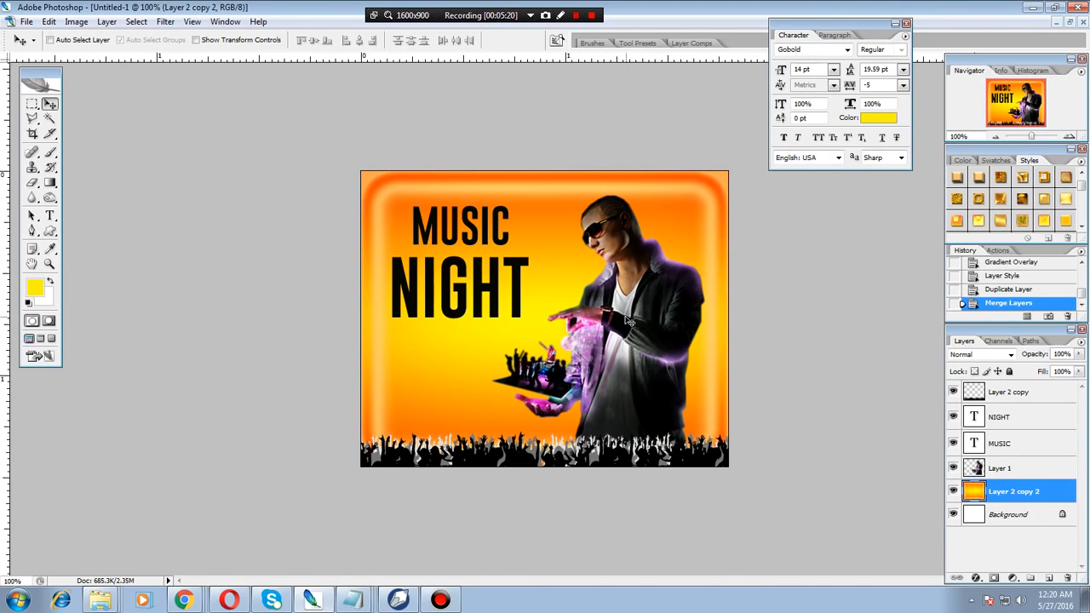
Save a copy of the poster as psd3 in Photoshop (PSD) format with maximized compatibility
key(ctrl+shift+s)
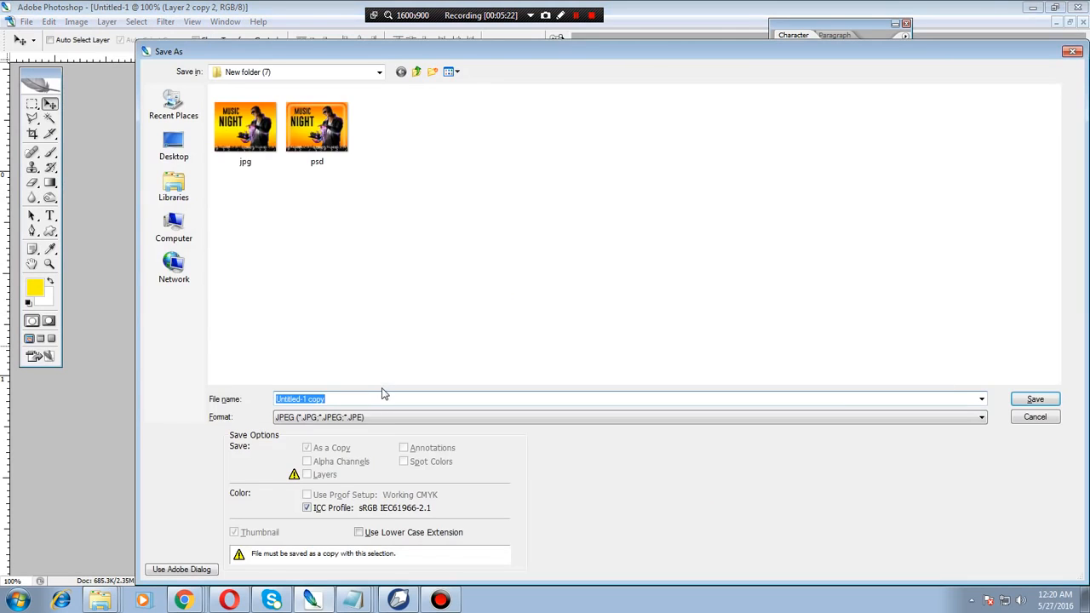
text(psd3)
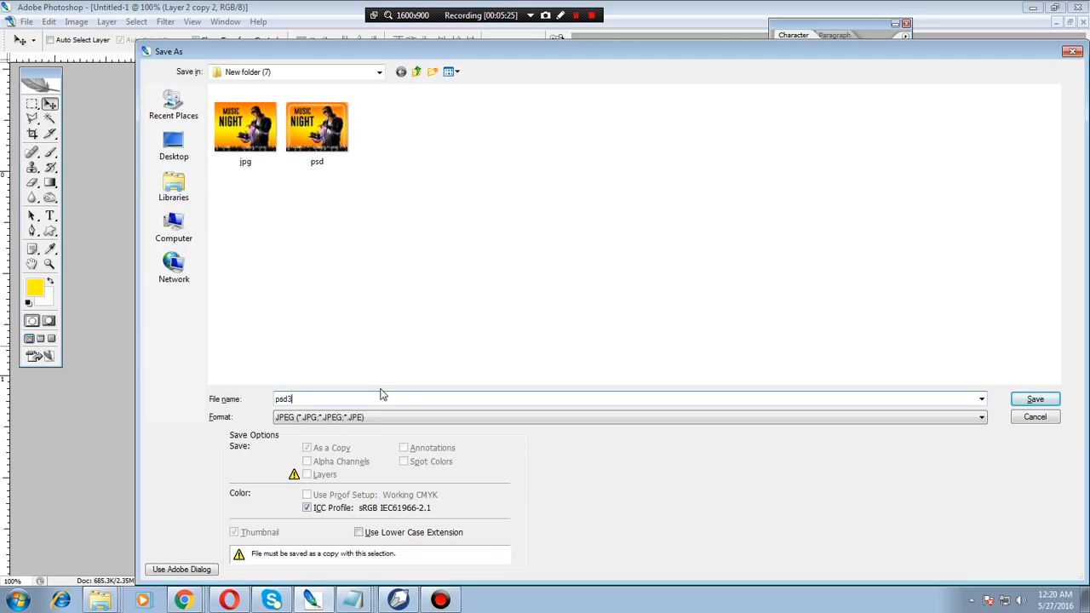
click(981, 417)
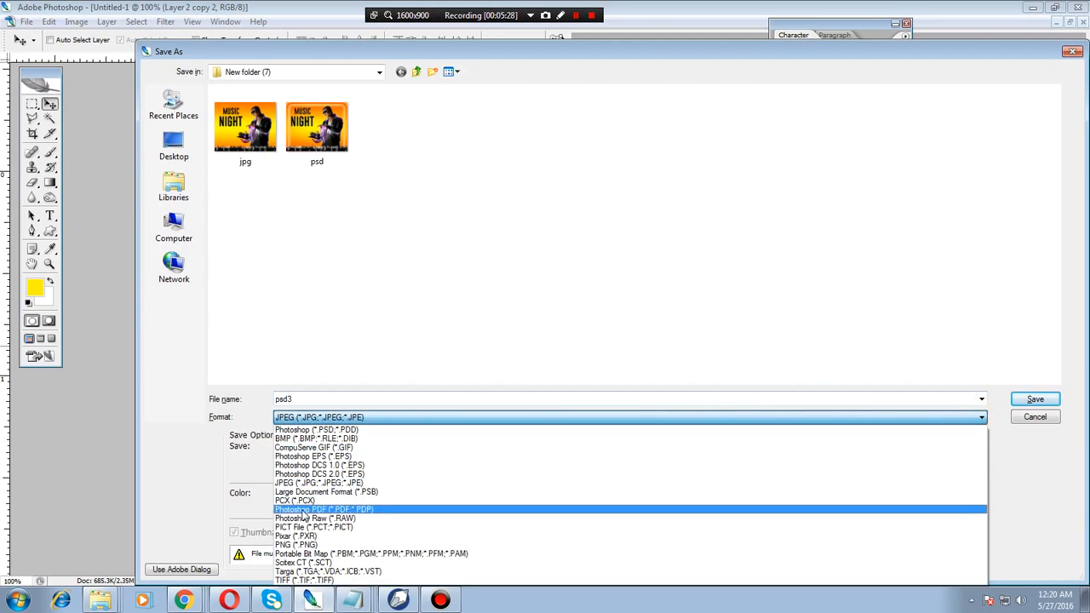
click(324, 432)
click(1035, 399)
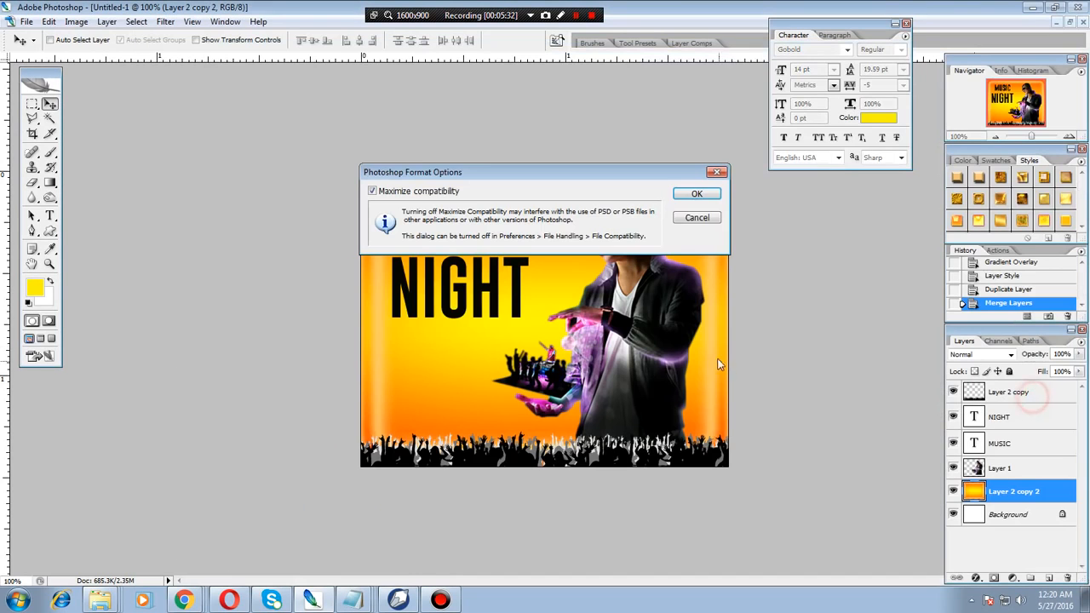
click(699, 195)
Switch to CorelDRAW, import the psd3 file, and place the poster on the page
key(alt+Tab)
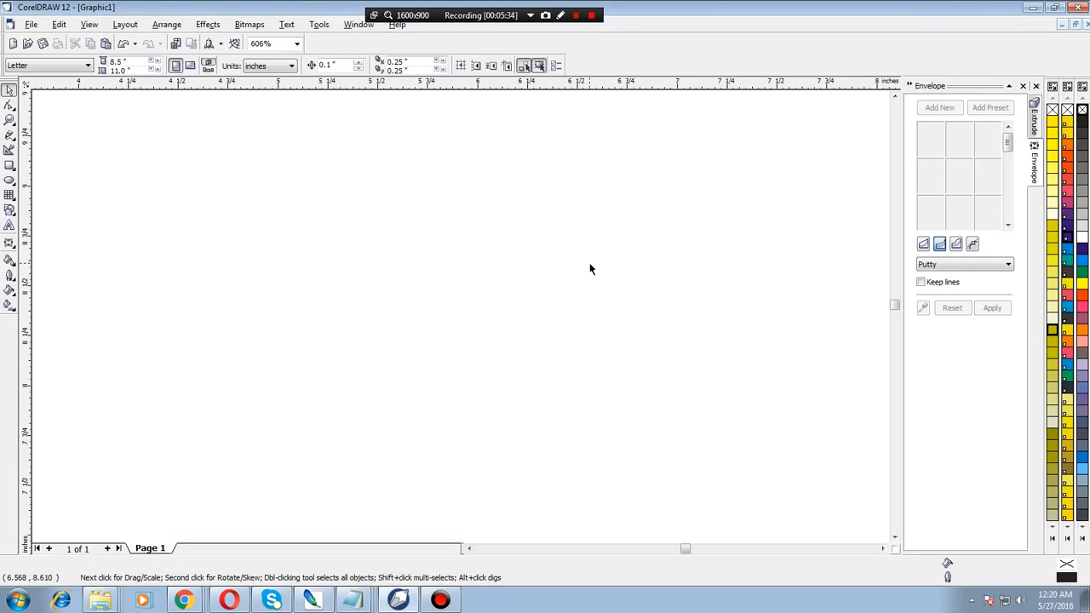
key(ctrl+i)
click(639, 220)
double_click(639, 221)
click(422, 205)
click(803, 209)
click(741, 242)
click(511, 162)
click(594, 232)
click(809, 332)
click(779, 331)
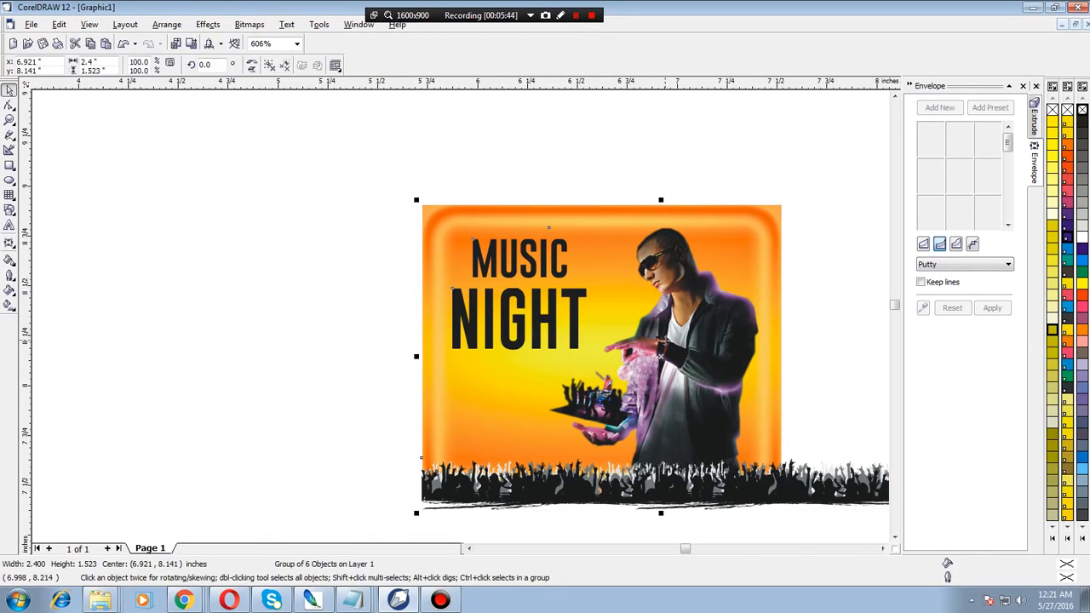
Move the imported poster to the left and ungroup all of its objects
scroll(542, 295, down, 3)
click(507, 256)
click(692, 385)
drag(691, 385, 470, 356)
key(z)
drag(536, 389, 304, 227)
click(9, 89)
click(342, 209)
click(167, 24)
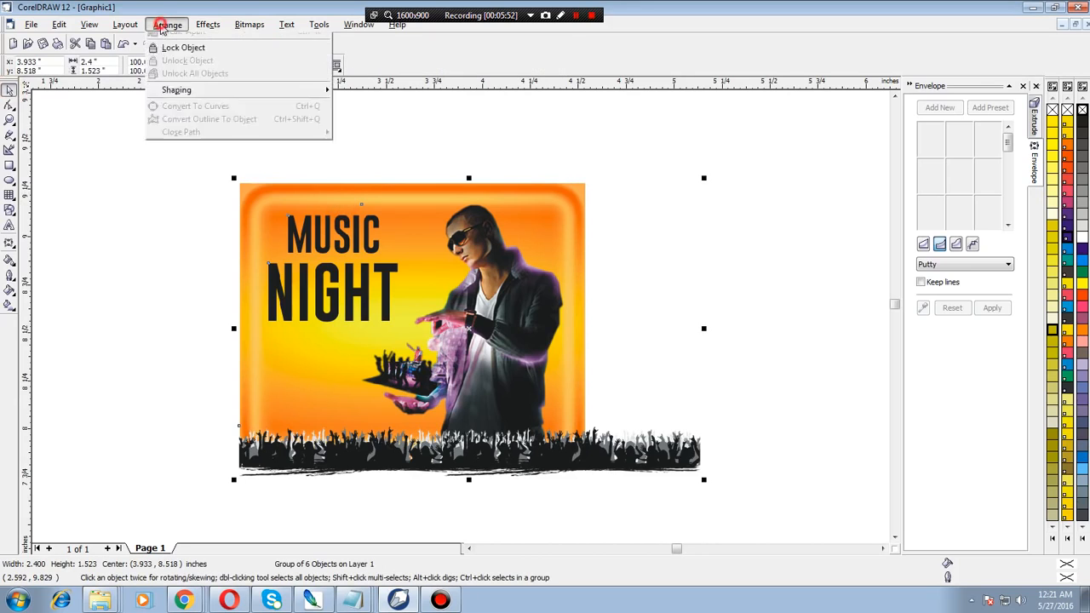
click(176, 127)
Stretch the orange background horizontally to about 2.4 in so it spans the full crowd strip
click(567, 242)
drag(591, 320, 704, 347)
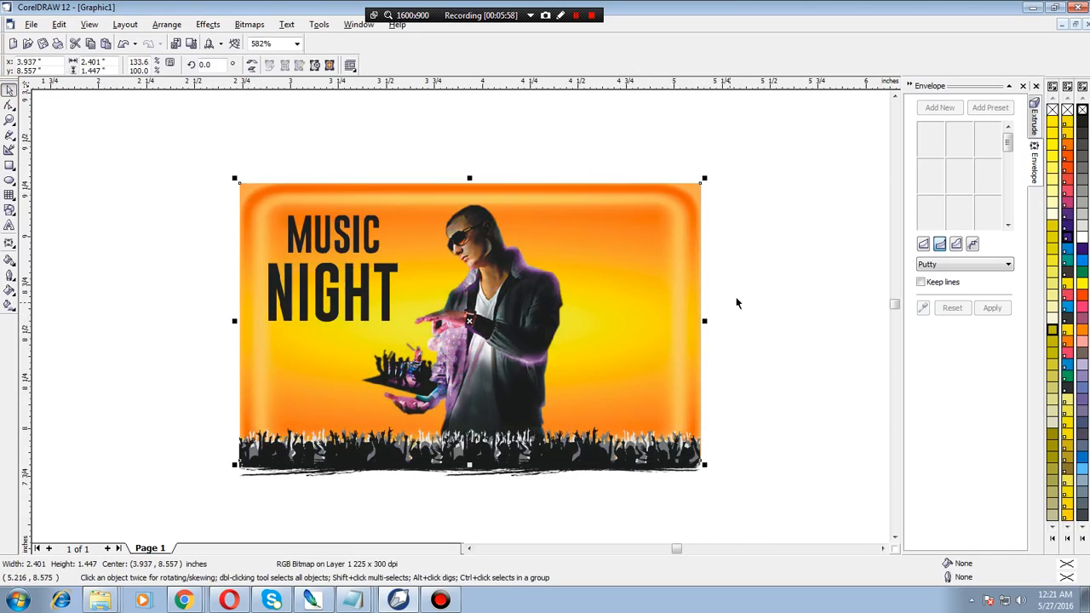
click(749, 221)
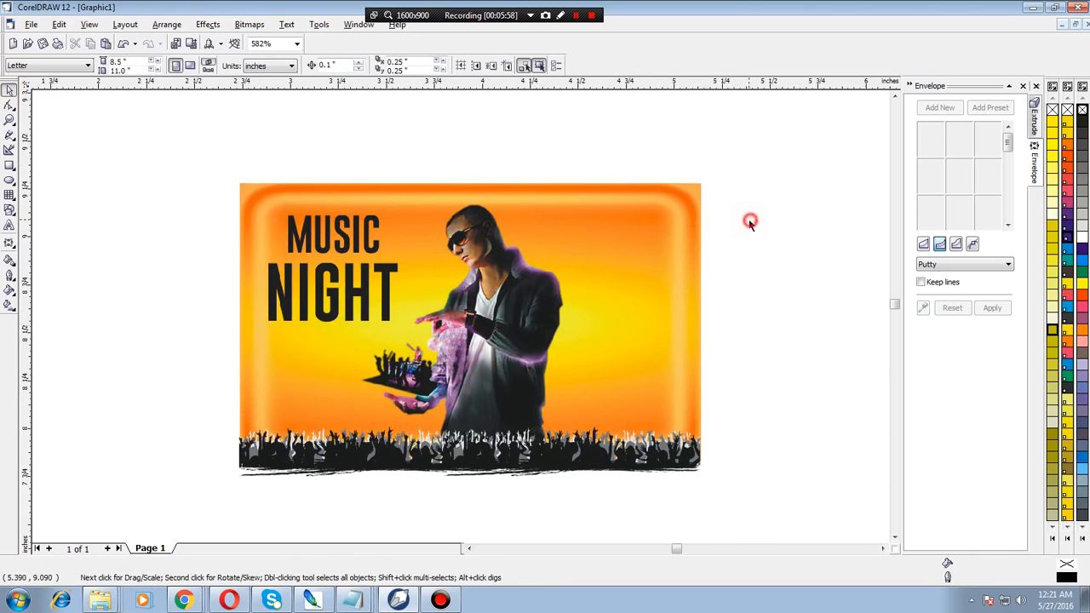
Delete the orange background and draw a rectangle about 2.41 by 1.63 in over the poster, matching the crowd strip's width
click(590, 246)
key(Delete)
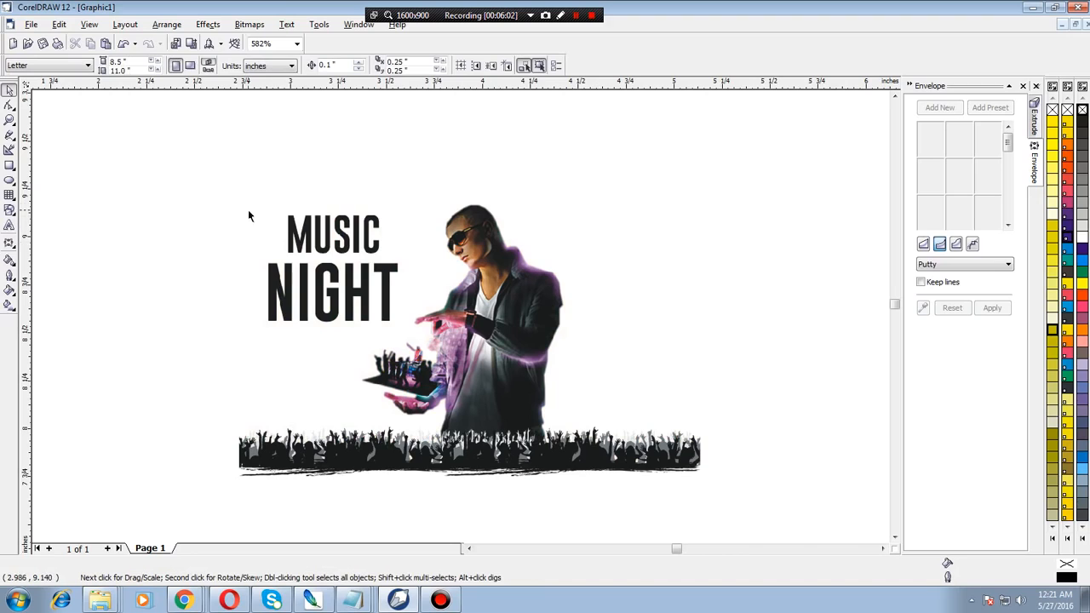
click(9, 165)
drag(239, 470, 701, 157)
Set up a radial fountain fill for the rectangle with an 18% horizontal and 11% vertical center offset, starting from yellow
click(9, 292)
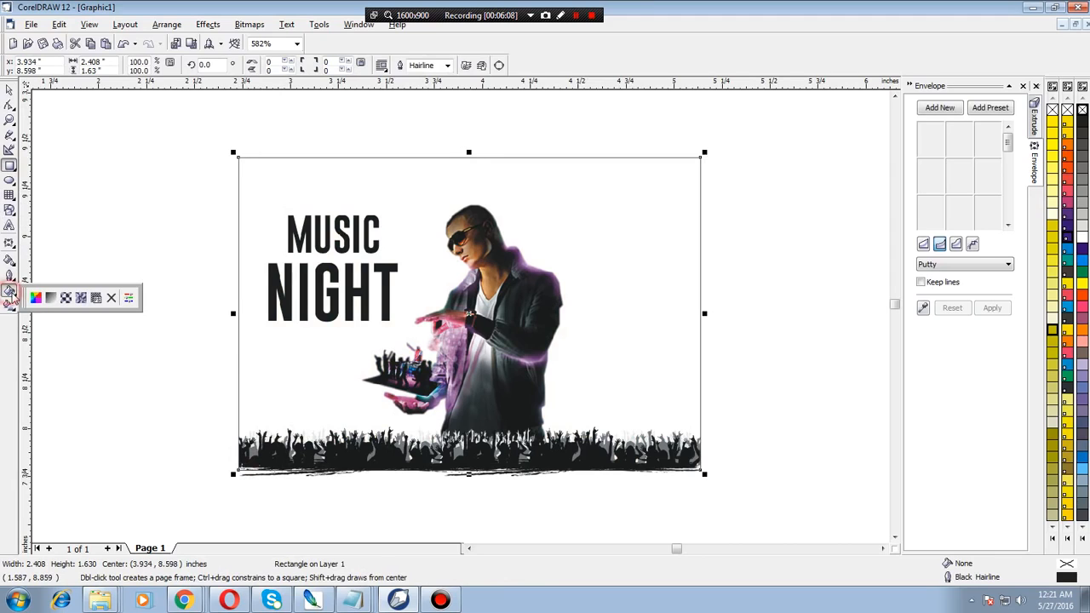
click(51, 298)
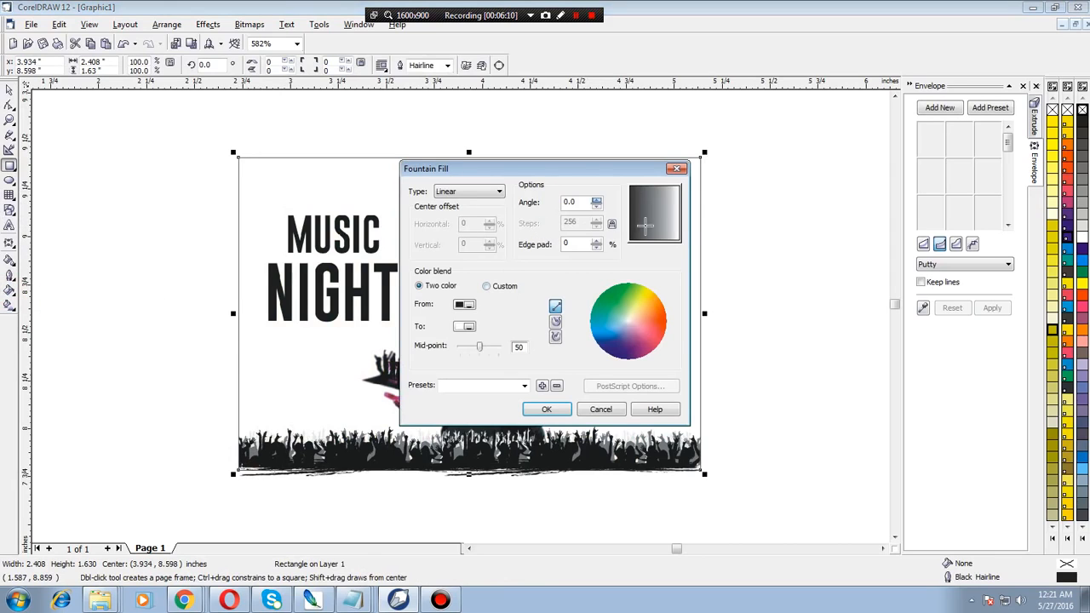
click(498, 192)
click(484, 210)
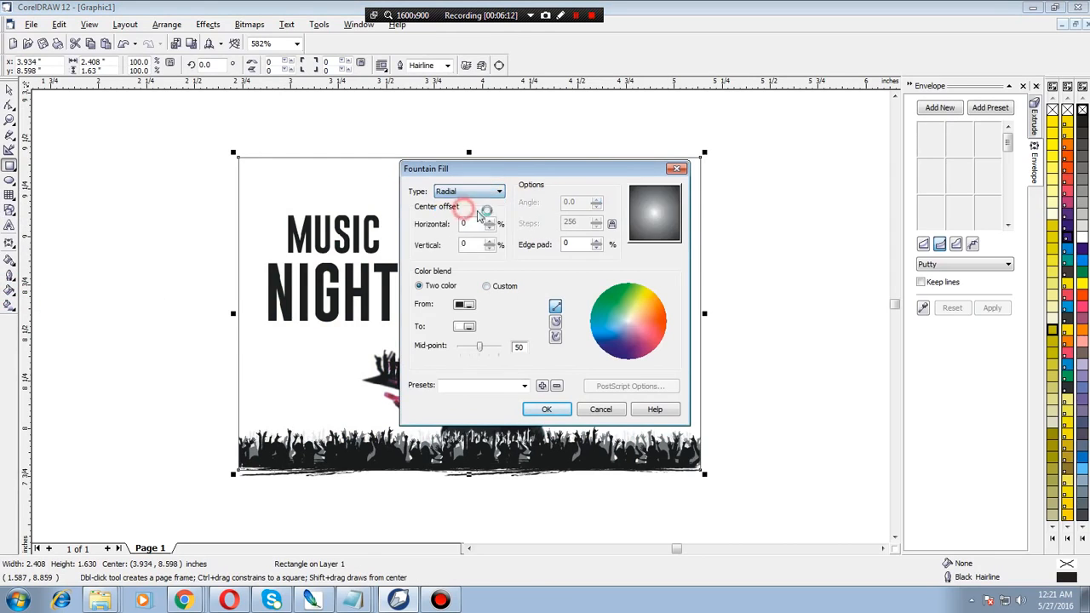
drag(654, 217, 659, 211)
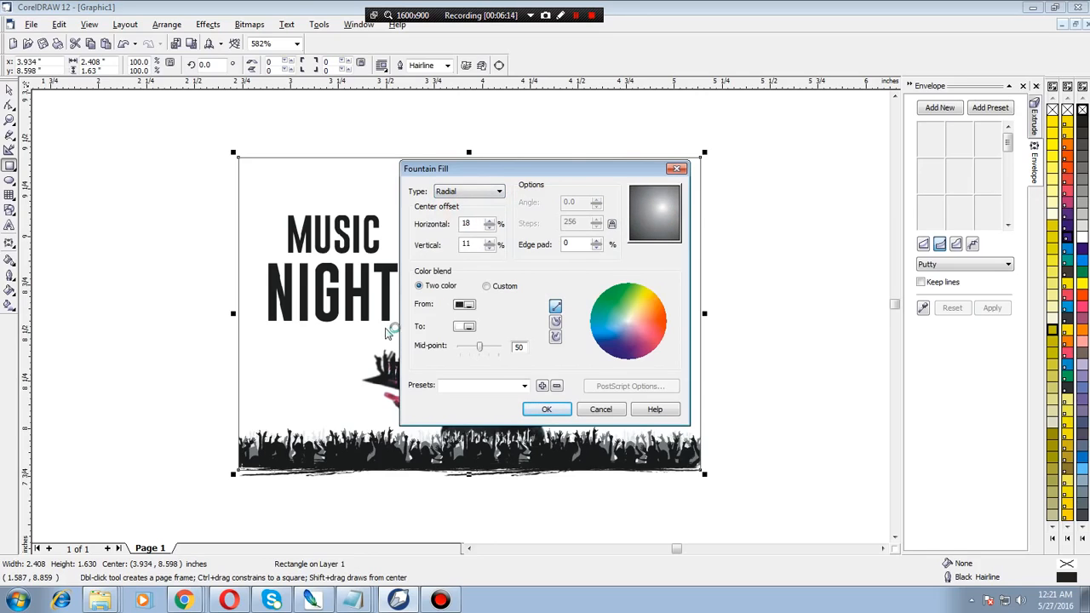
click(464, 304)
click(481, 339)
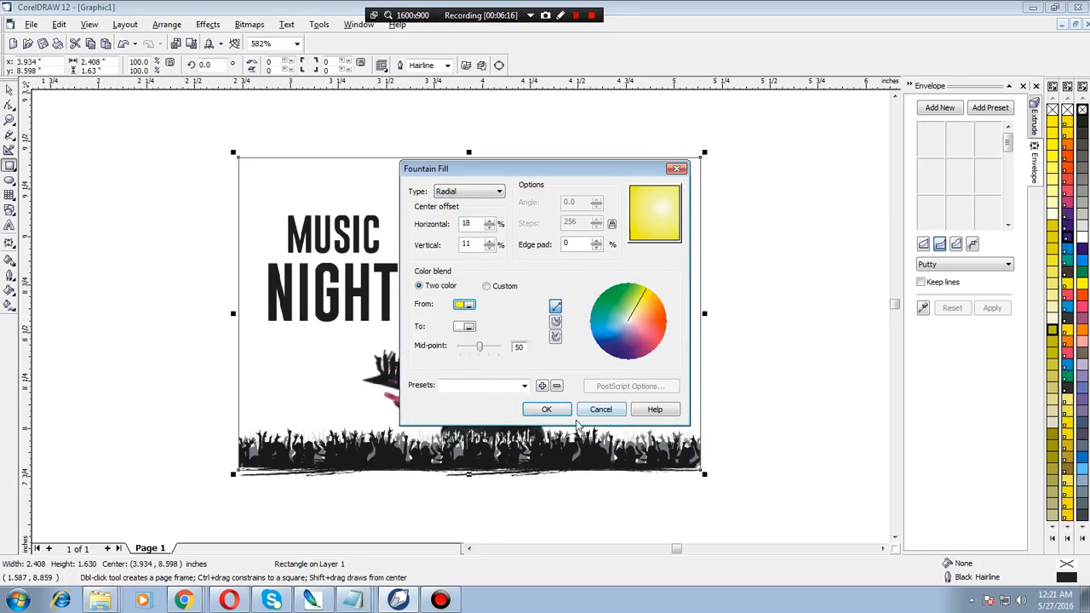
Try orange and then yellow as the fountain fill's end color
click(464, 326)
click(460, 356)
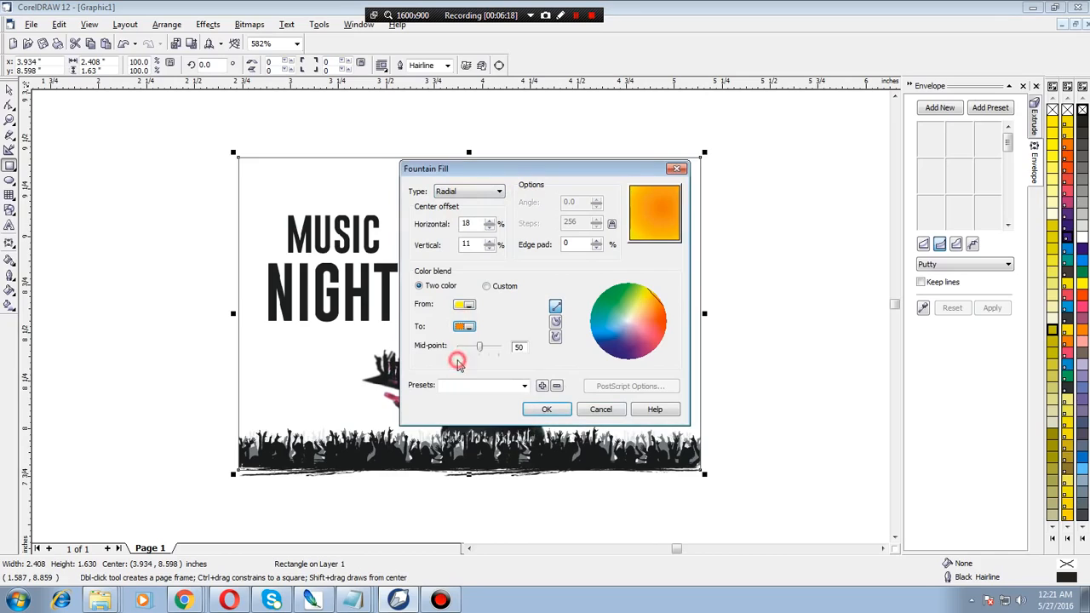
click(464, 326)
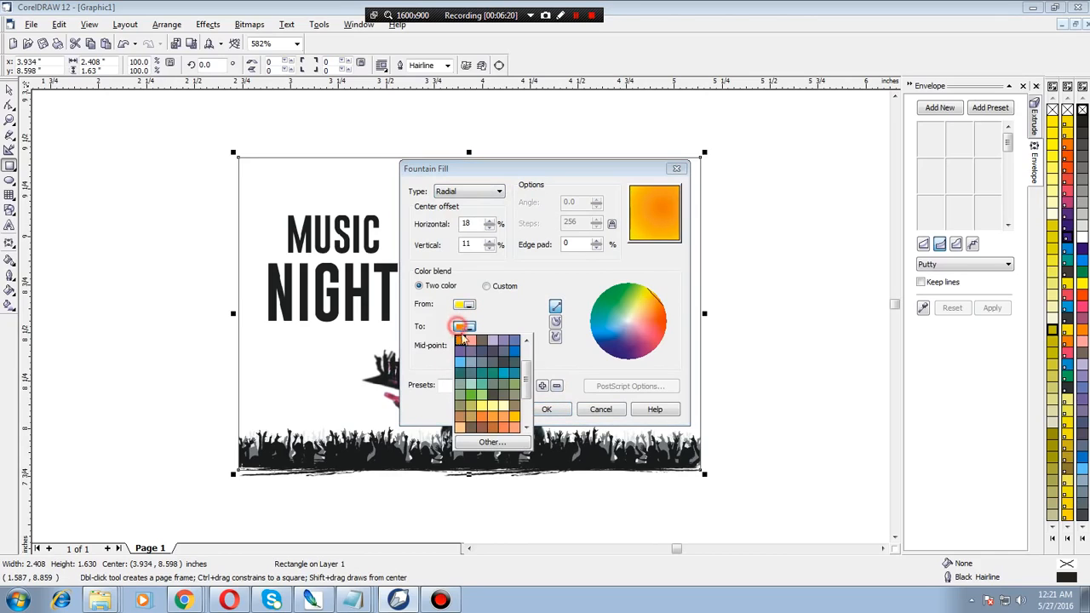
click(492, 406)
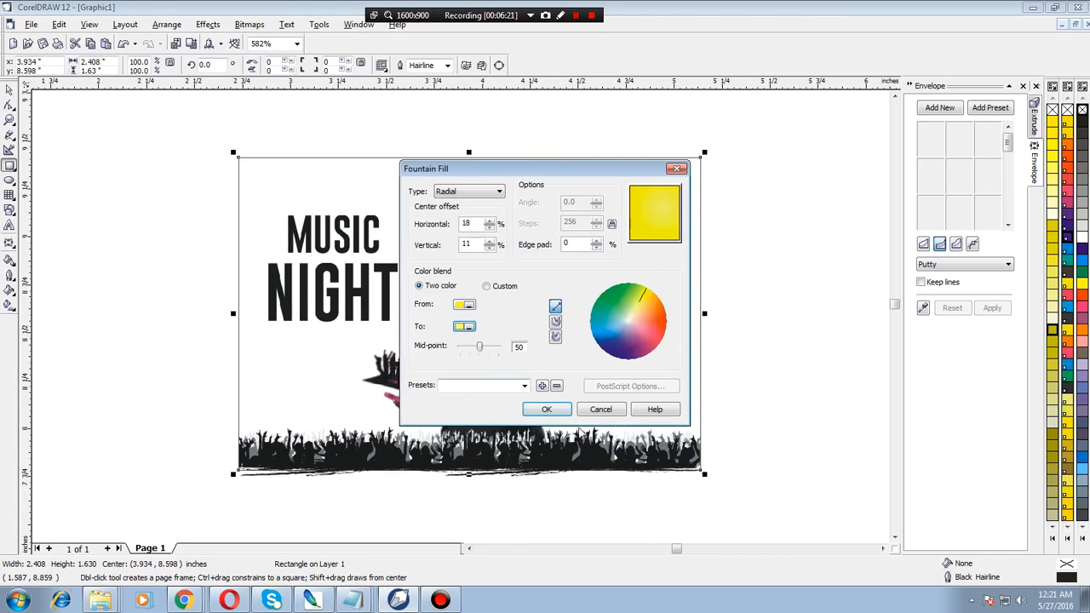
Set the fountain fill's end color to white and apply the fill to the rectangle
click(464, 326)
click(526, 393)
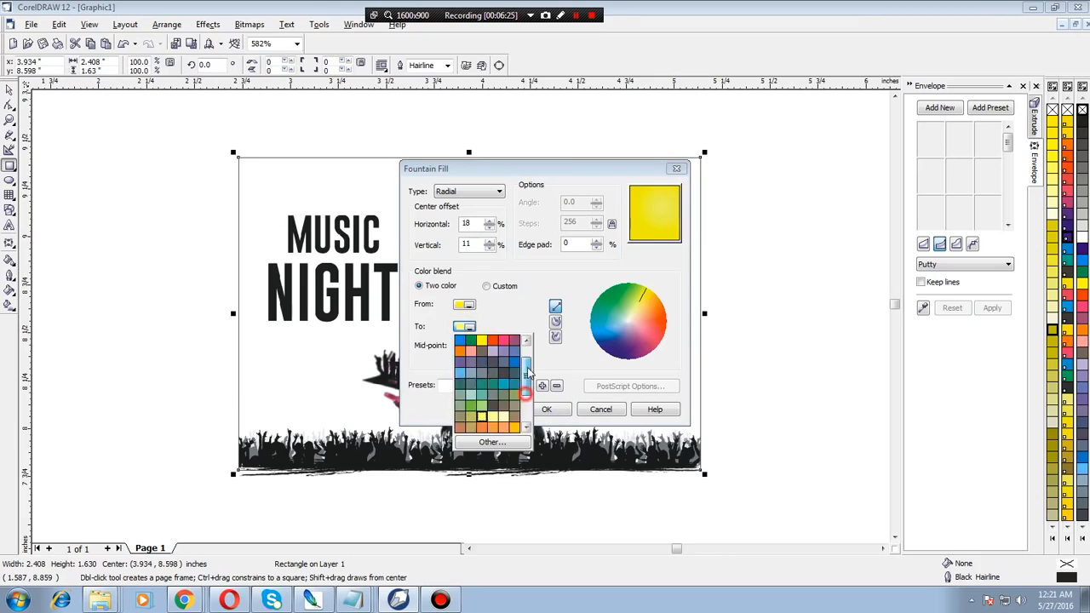
click(500, 350)
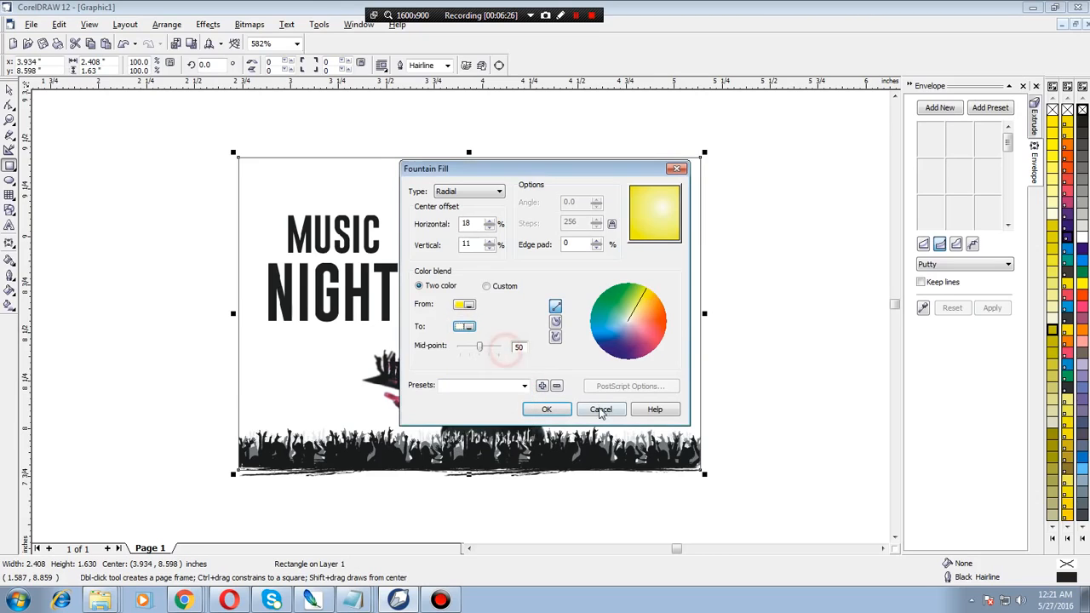
click(545, 409)
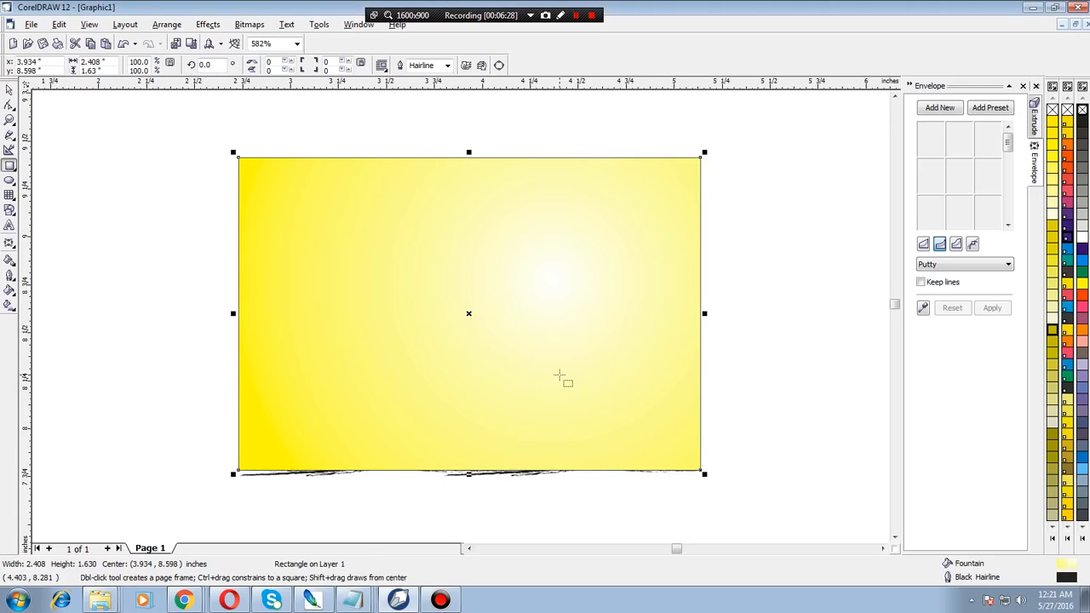
Send the gradient rectangle to the back, behind all the poster objects
click(168, 24)
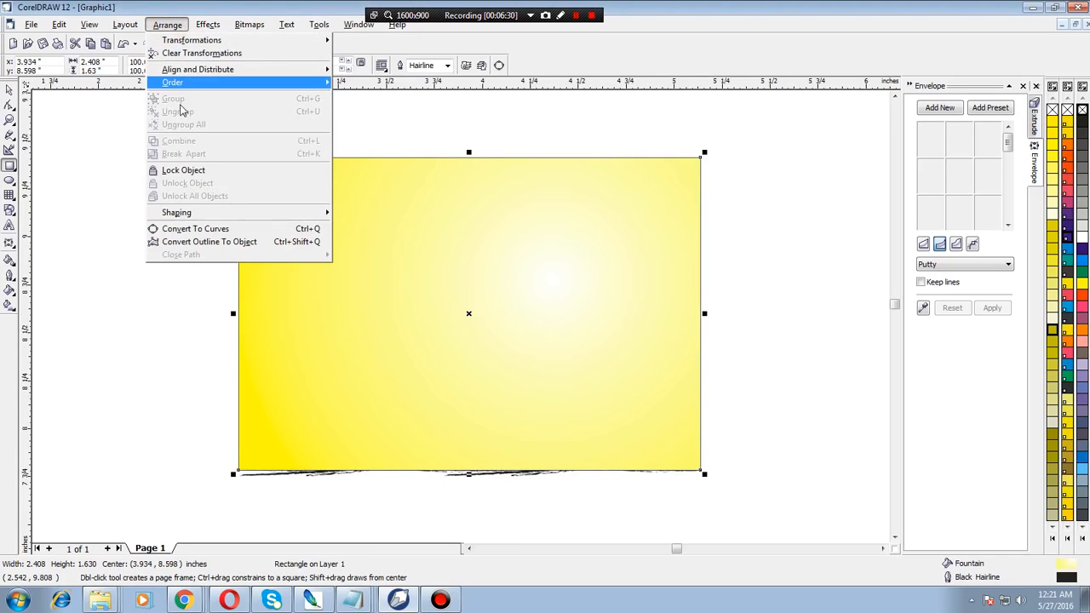
mouse_move(190, 82)
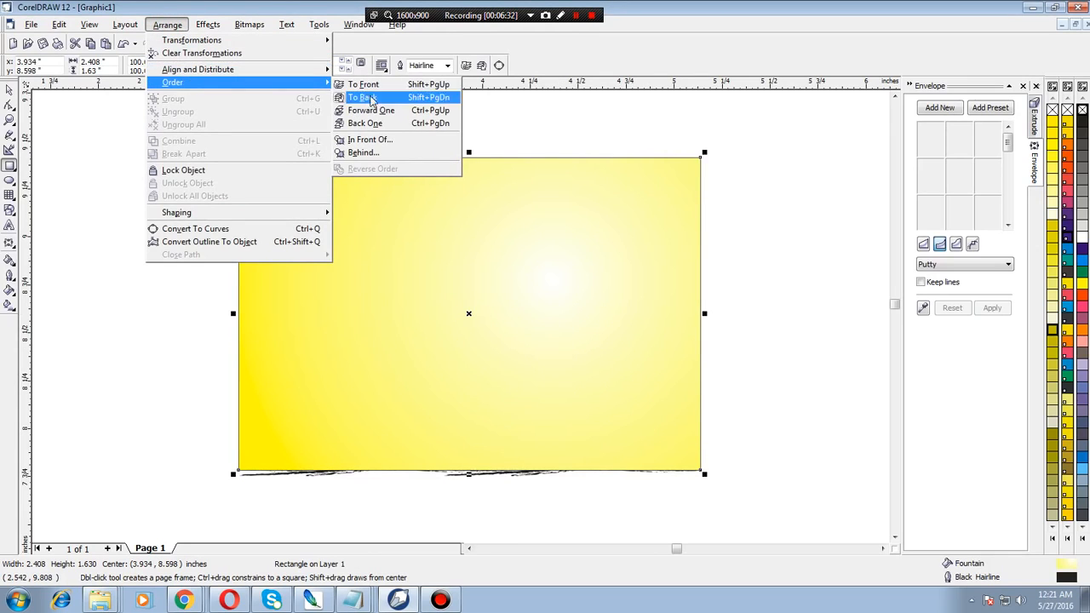
click(368, 123)
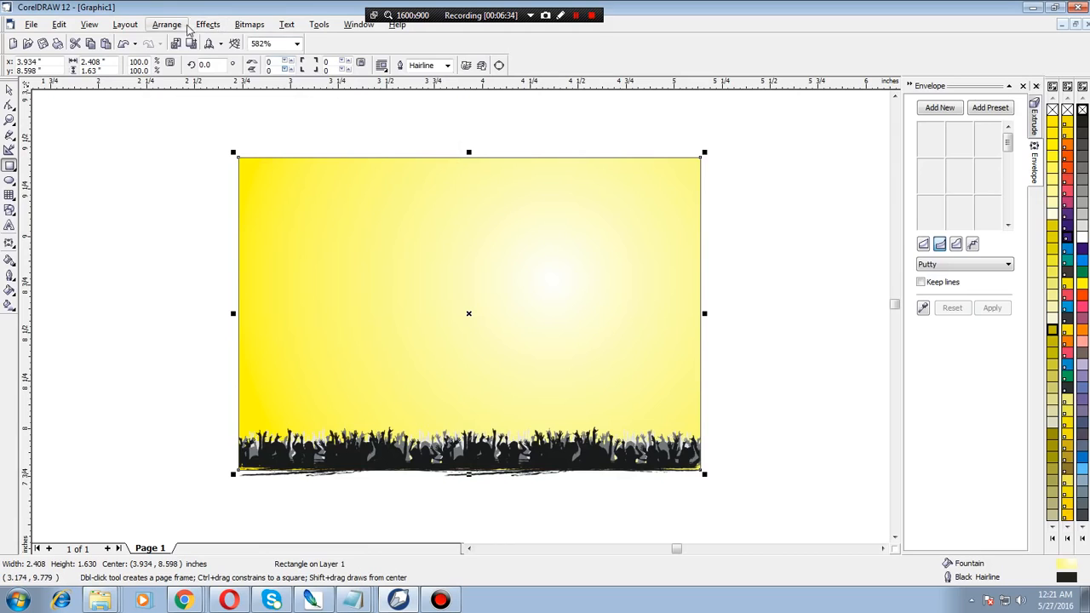
click(168, 25)
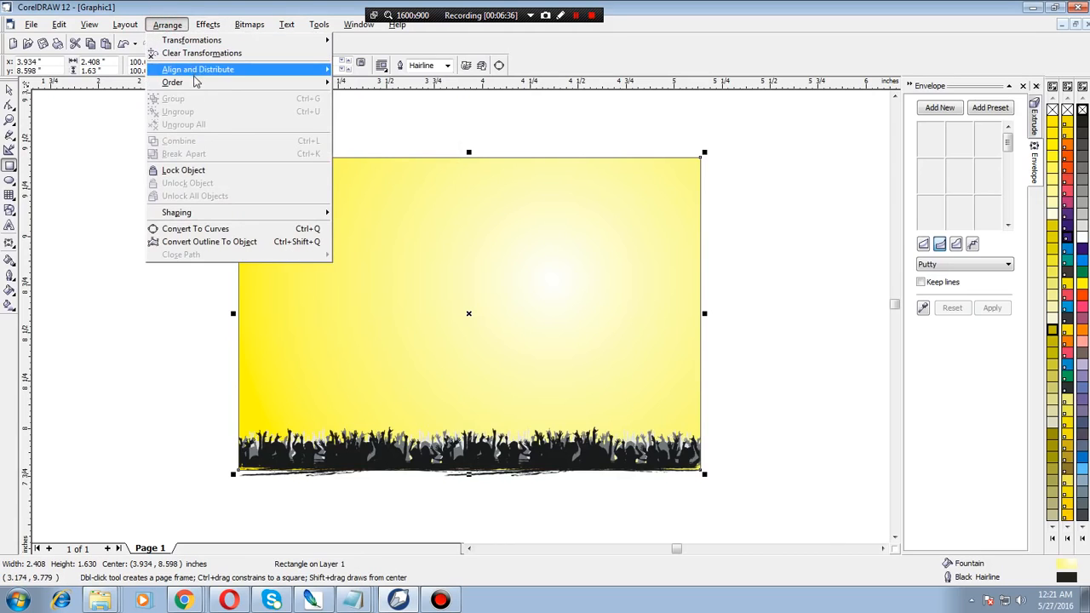
mouse_move(191, 83)
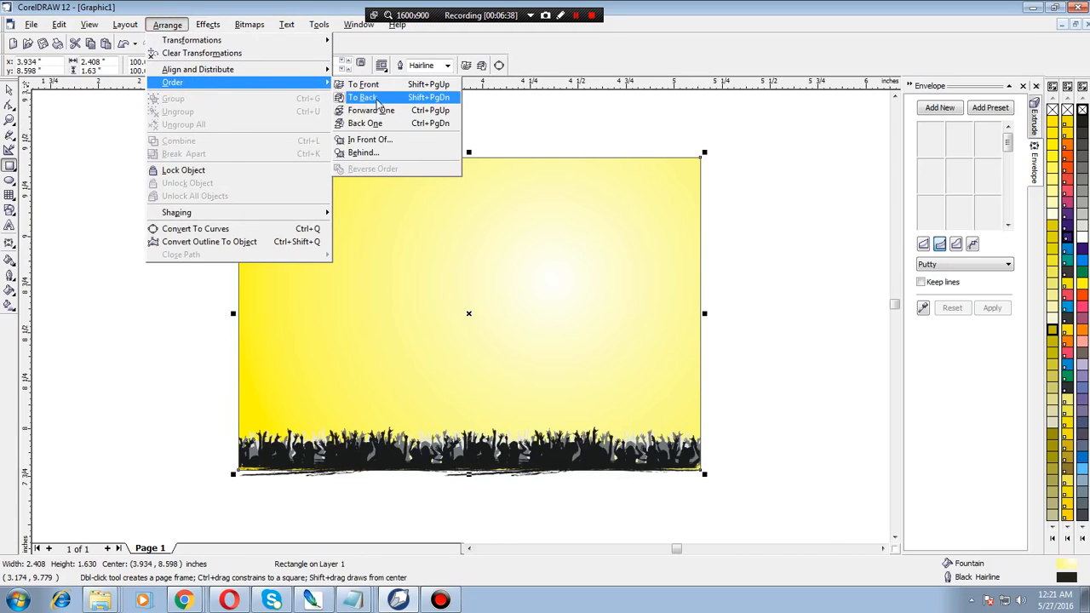
click(362, 97)
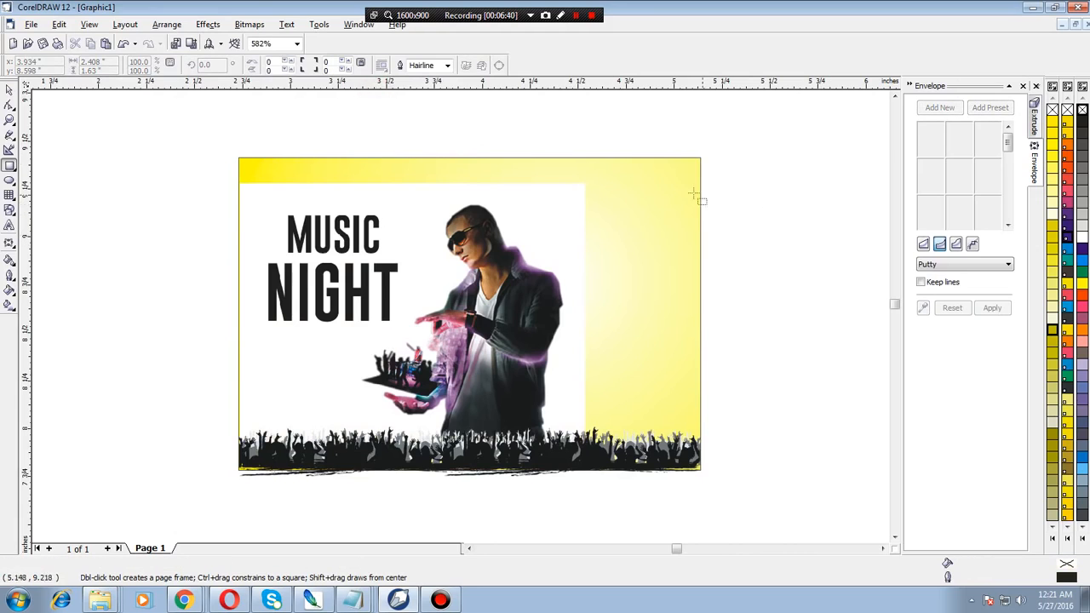
Delete the white background bitmap lying between the gradient rectangle and the poster artwork
click(10, 88)
click(102, 113)
click(357, 206)
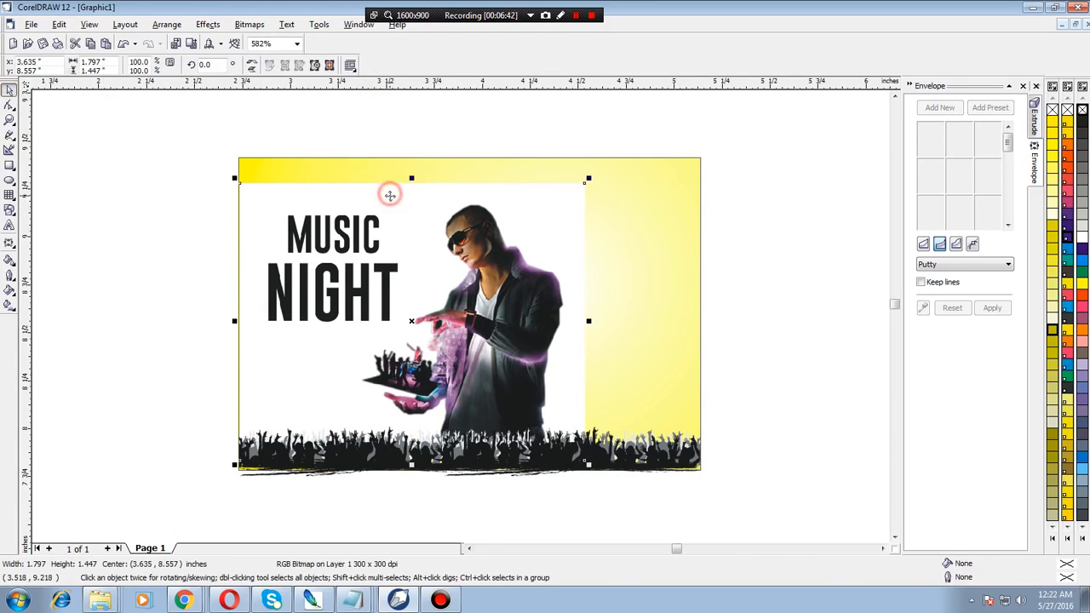
click(393, 199)
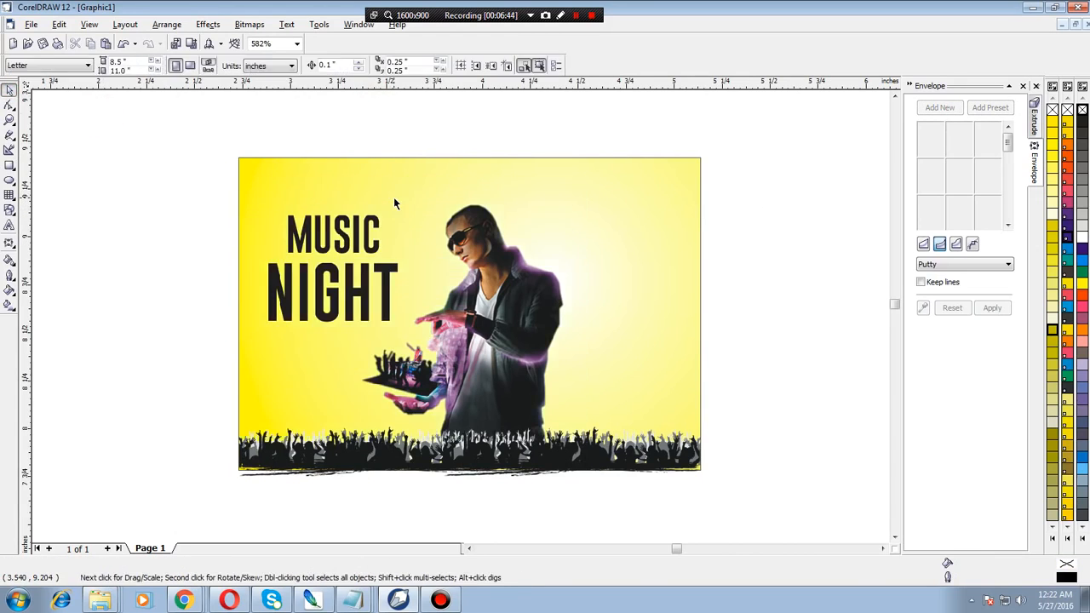
Move the DJ figure bitmap further right on the yellow gradient poster
drag(511, 317, 548, 319)
key(Right)
key(Right)
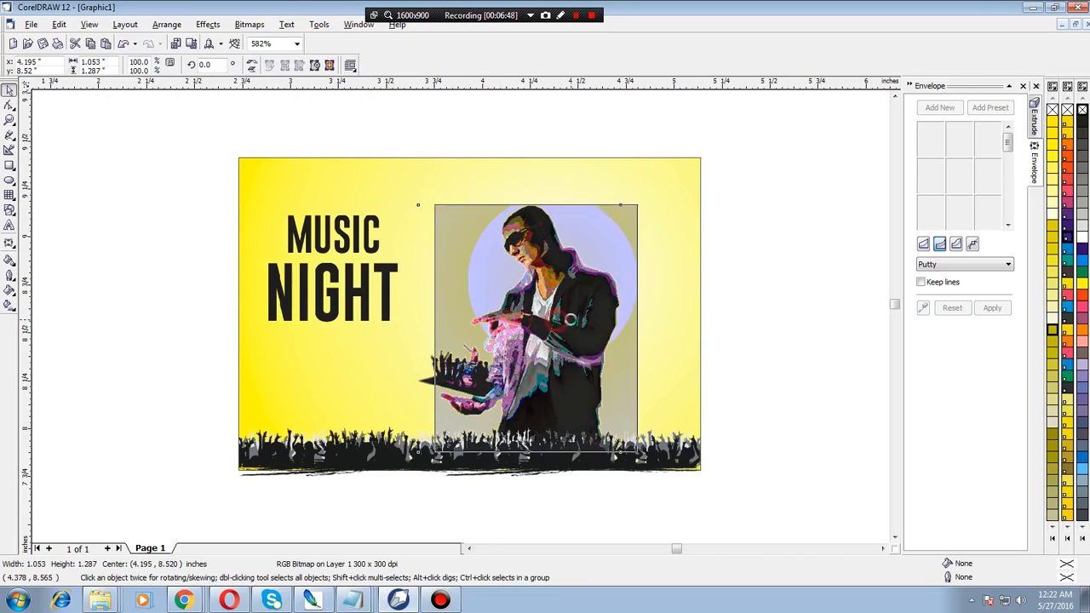
Delete all the poster objects, including the gradient rectangle, from the page
click(790, 278)
click(689, 244)
drag(183, 134, 788, 496)
key(Delete)
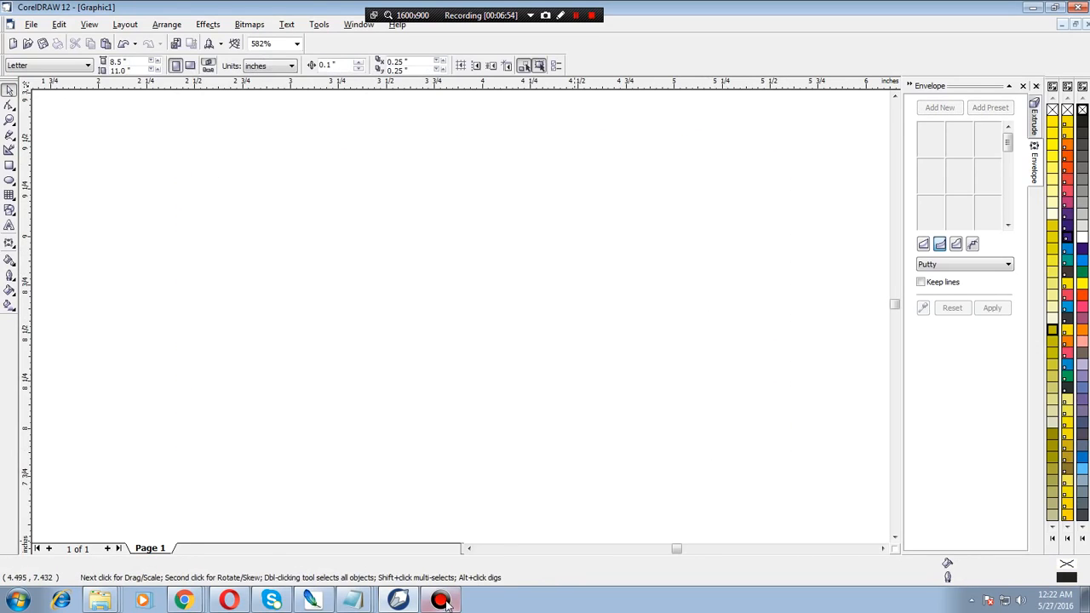
Switch to Photoshop and delete the orange gradient layer "Layer 2 copy 2" from the poster
click(308, 602)
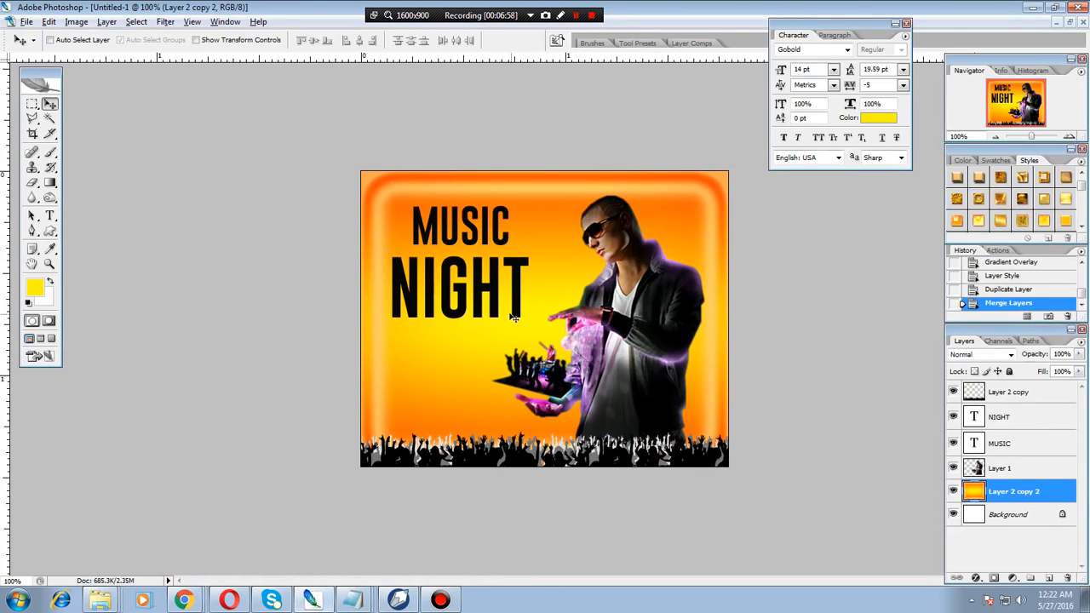
click(953, 491)
click(953, 491)
key(Delete)
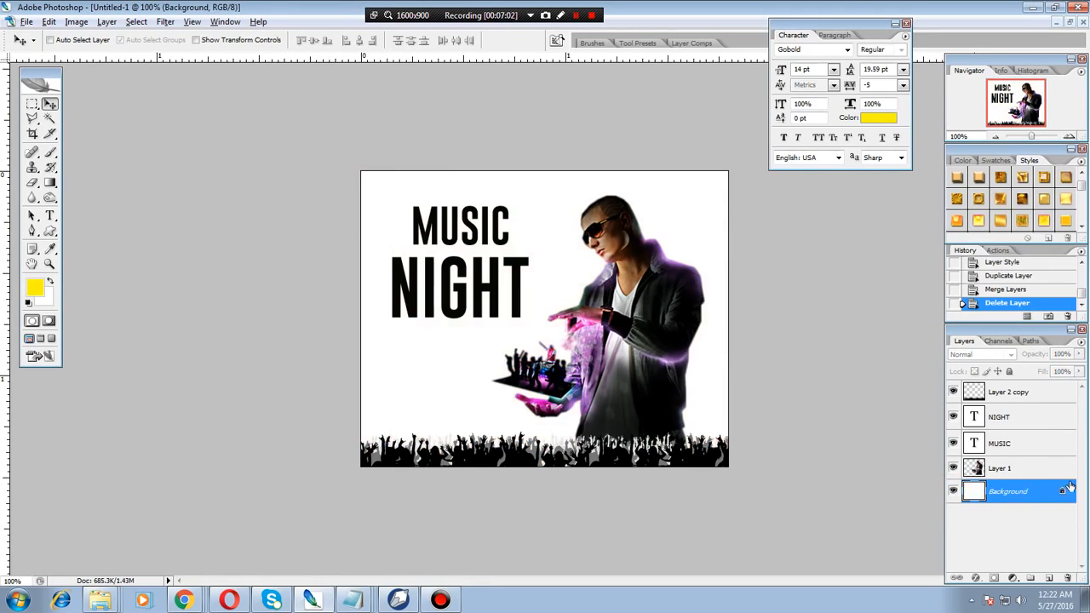
click(575, 15)
click(576, 16)
Add a Gradient Overlay with the Yellow, Magenta, Teal preset to the MUSIC text layer
double_click(1031, 445)
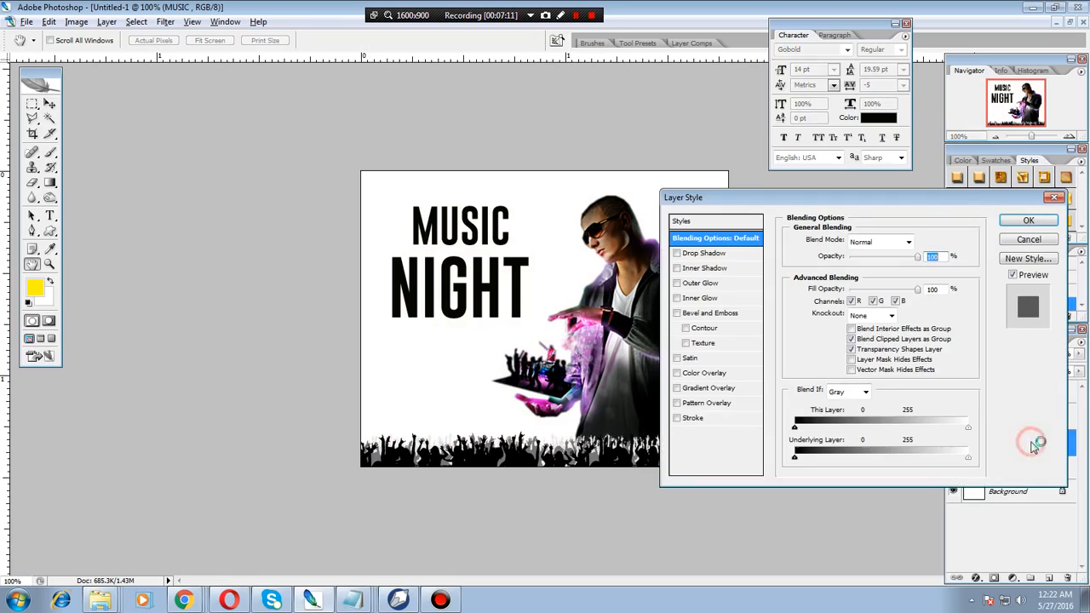
click(748, 389)
click(867, 271)
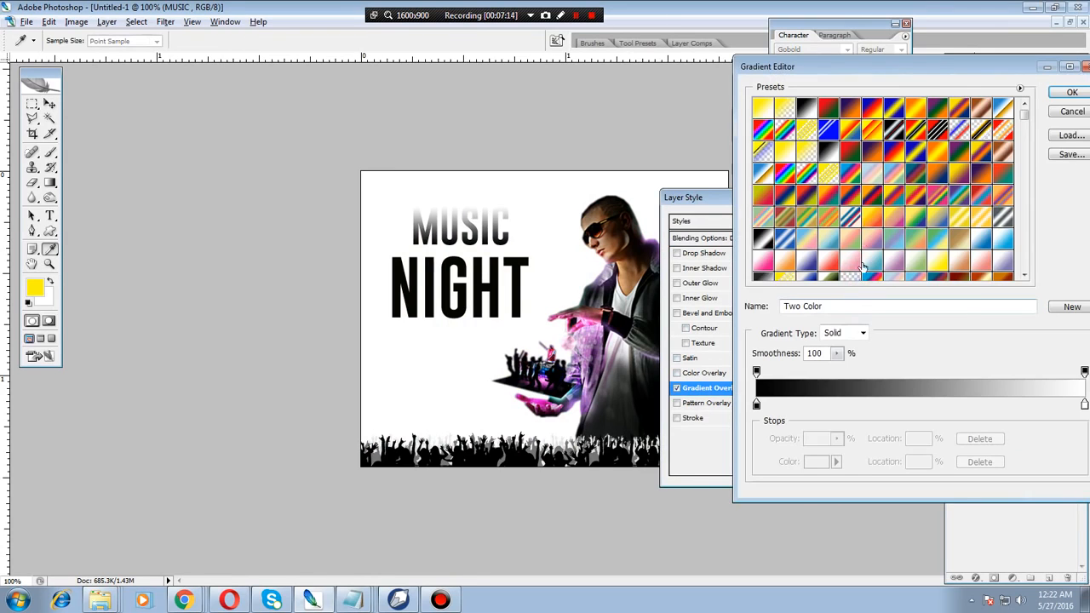
click(844, 195)
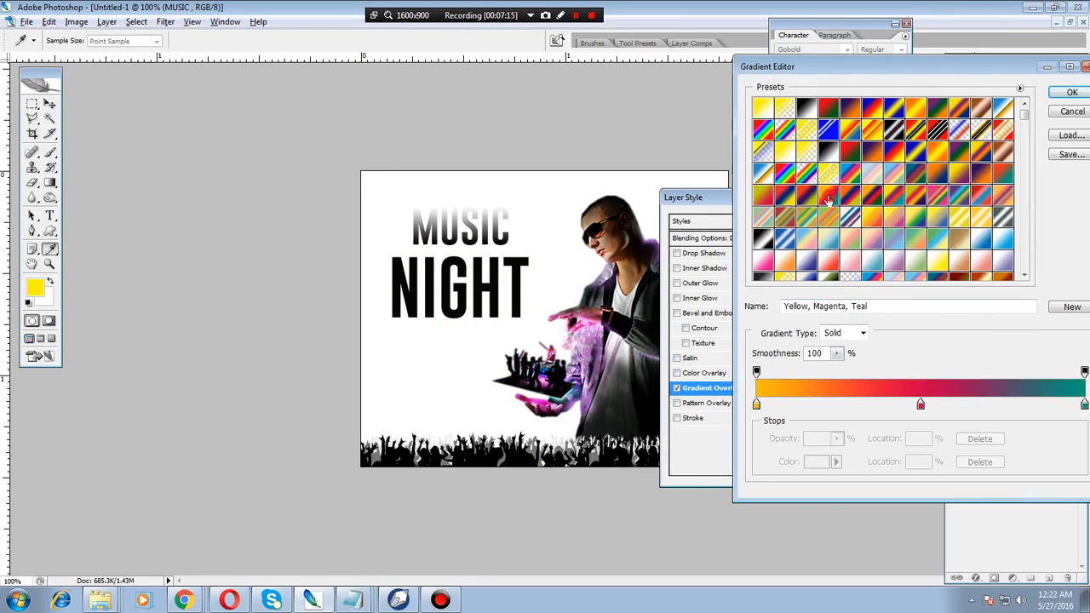
click(1072, 93)
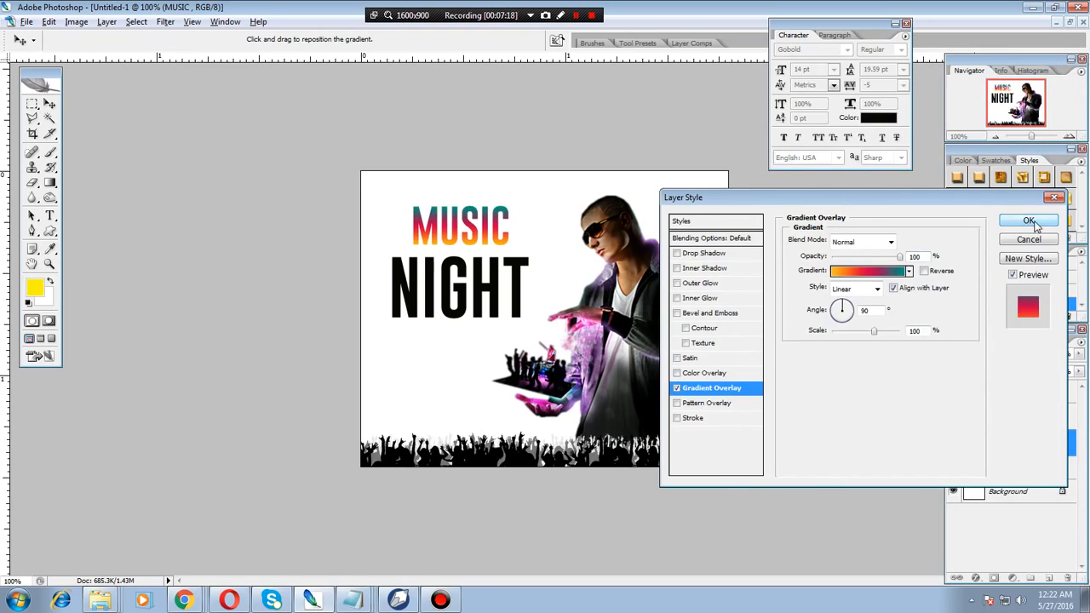
Add a white stroke around the MUSIC text
click(716, 416)
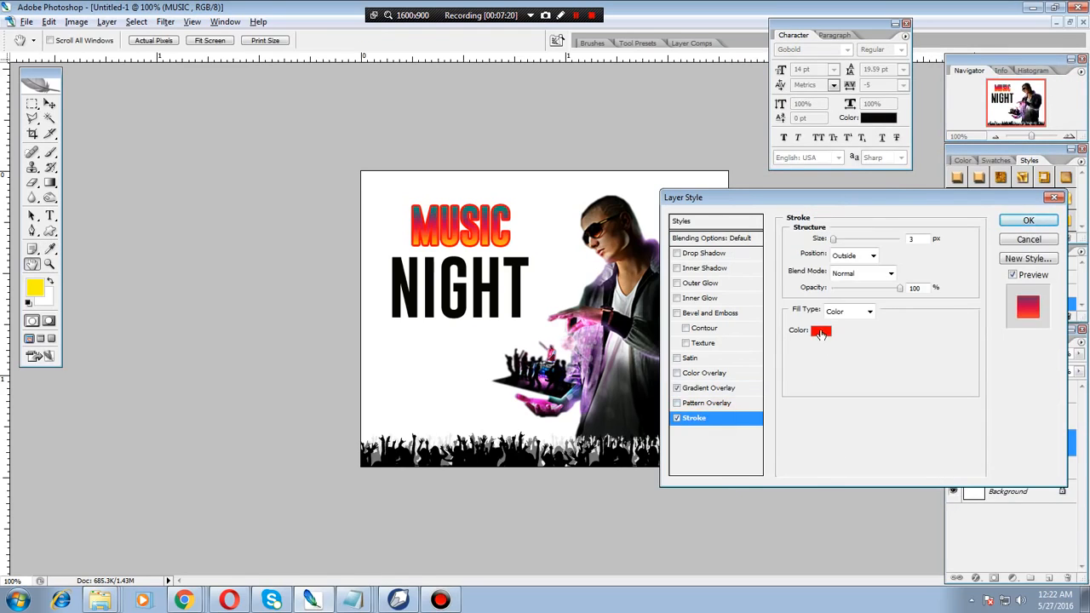
click(823, 330)
click(530, 338)
click(989, 241)
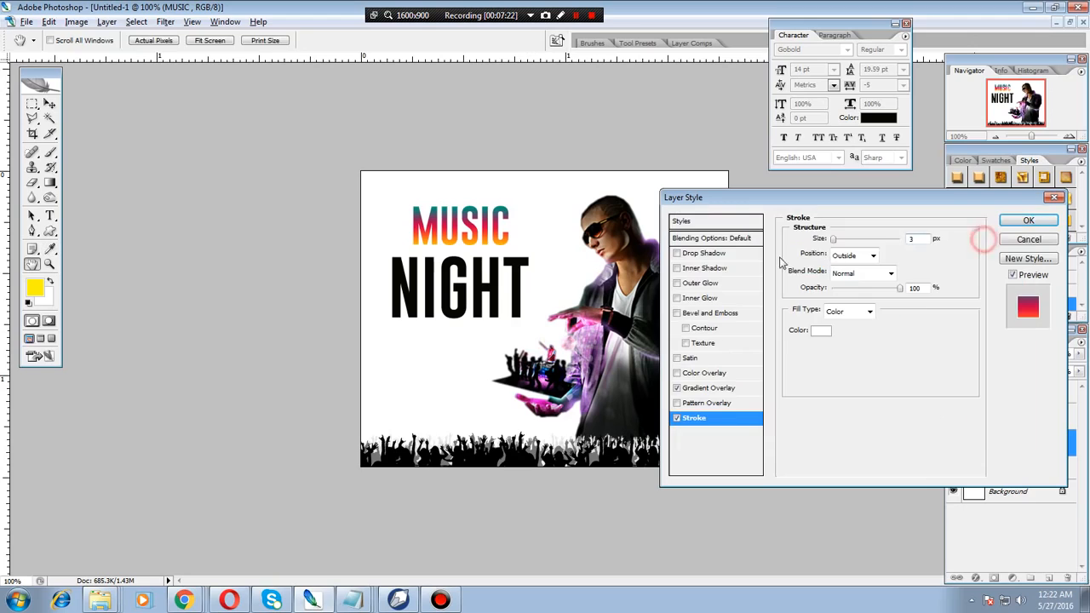
Add a drop shadow and a reduced-depth Inner Bevel to the MUSIC text and apply the layer style
click(747, 254)
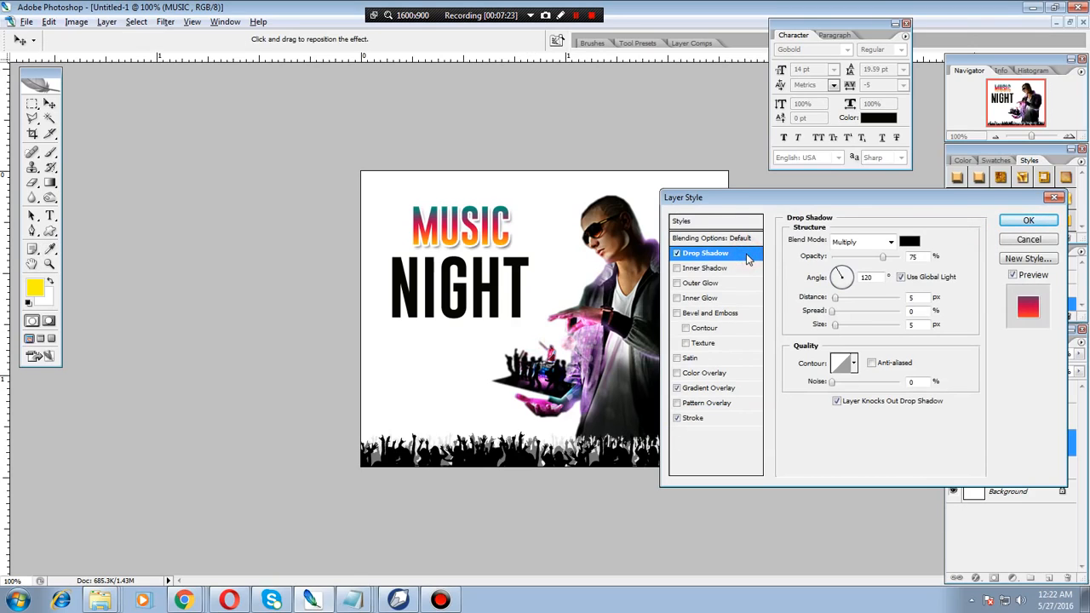
click(753, 314)
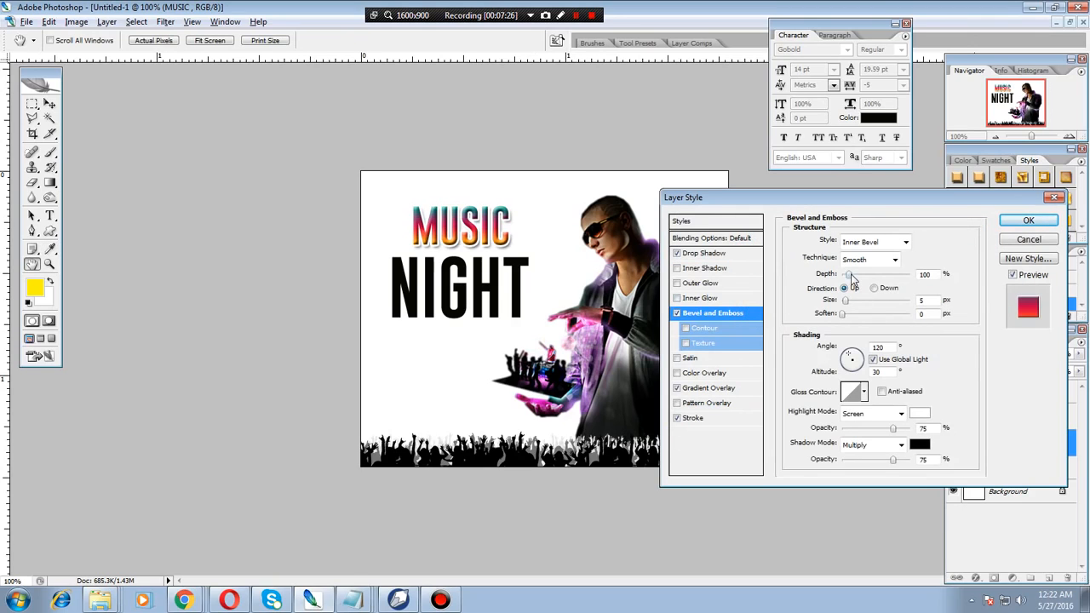
drag(851, 276, 844, 276)
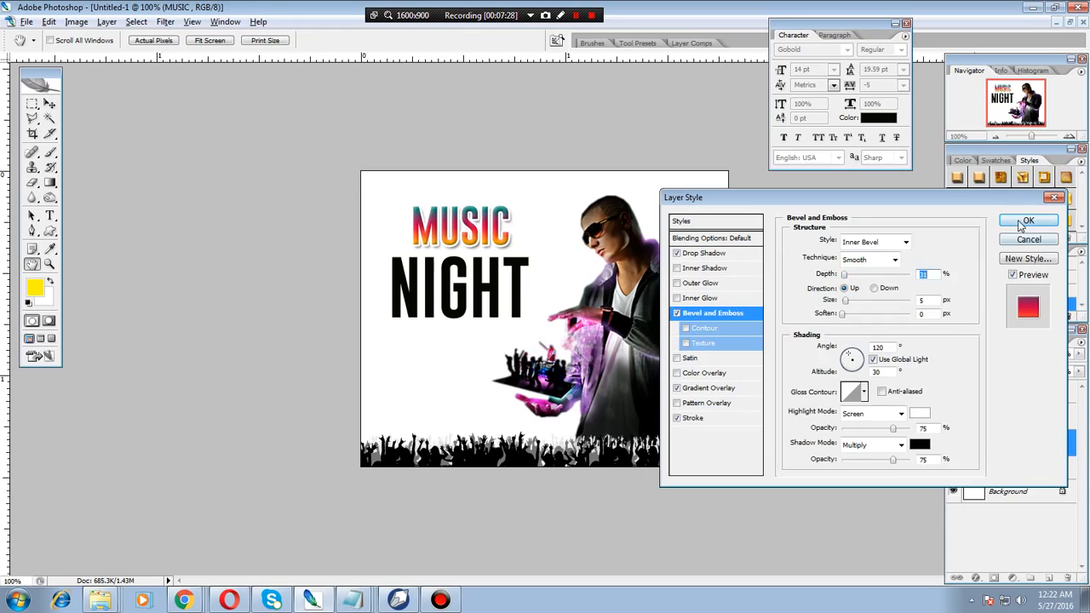
click(1026, 221)
Save the MUSIC layer's effects as a new style preset named Style 183
double_click(1027, 452)
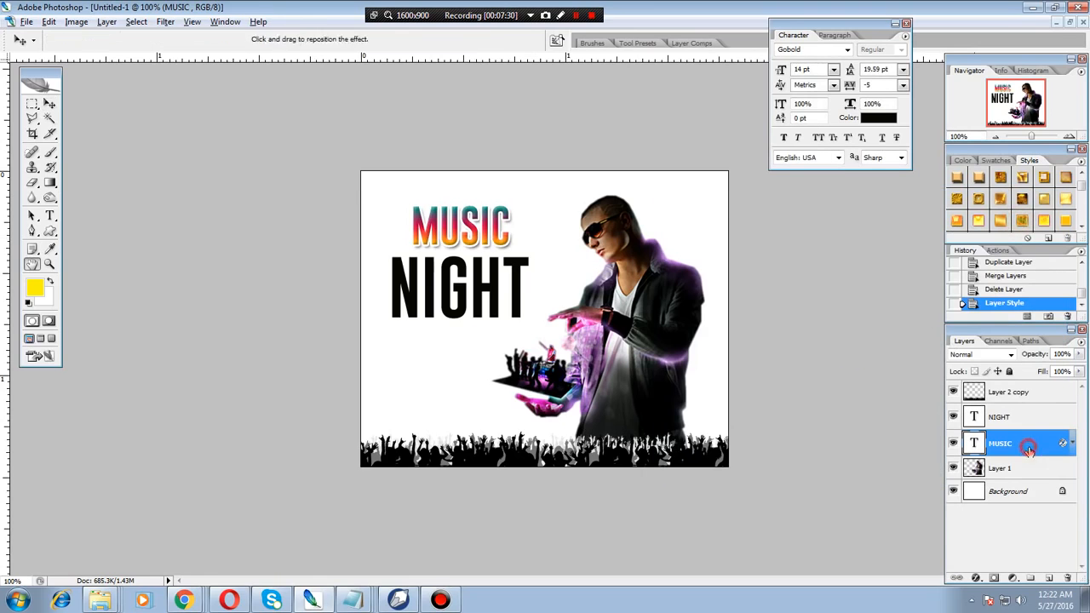
click(1029, 258)
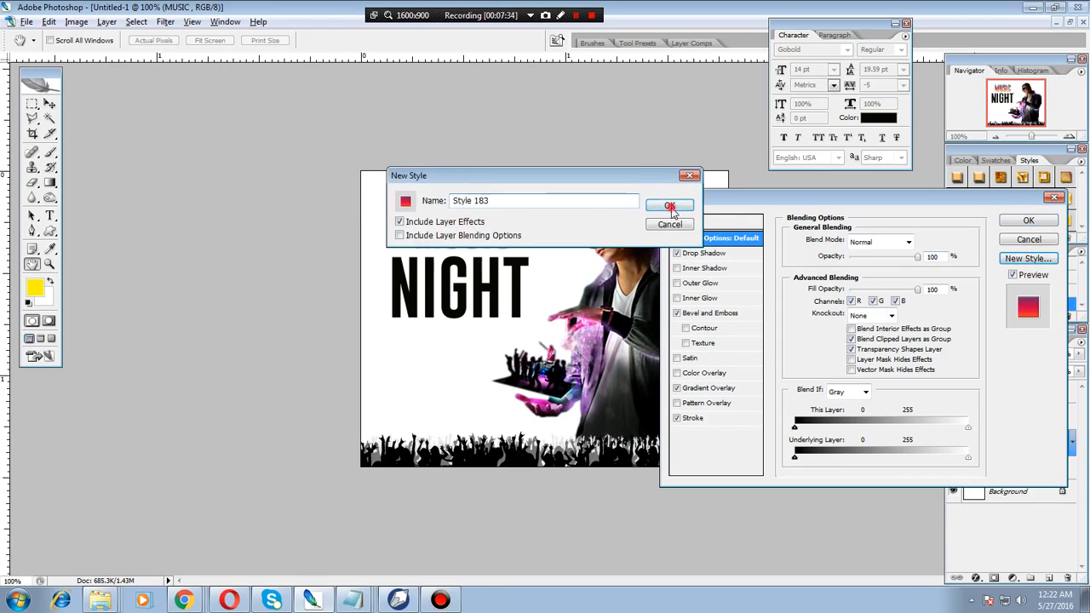
click(669, 205)
click(1029, 221)
Apply the saved gradient text style to the NIGHT text layer
right_click(516, 310)
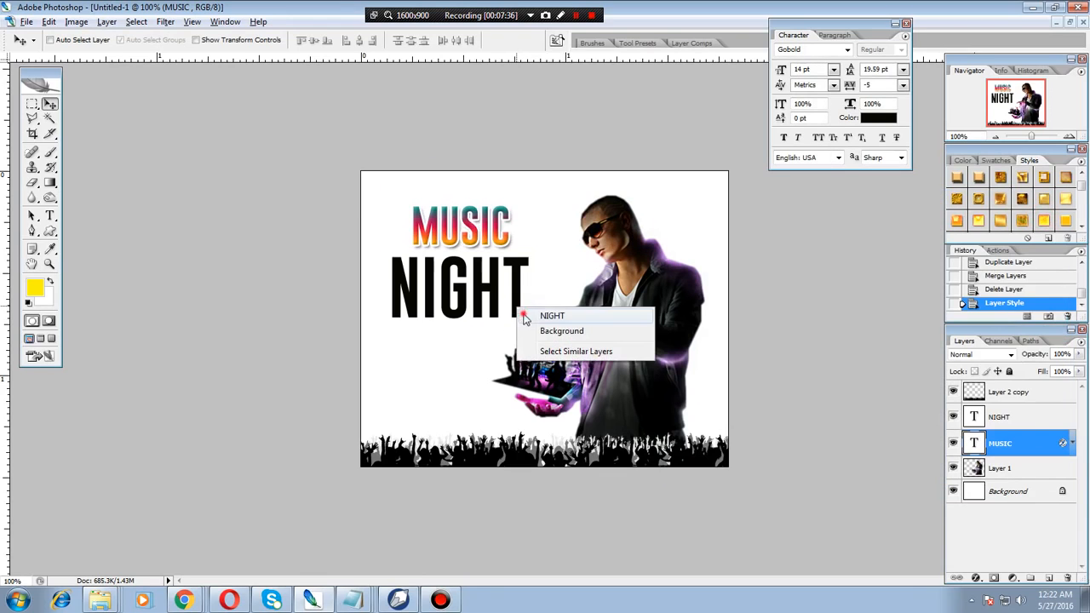
click(532, 315)
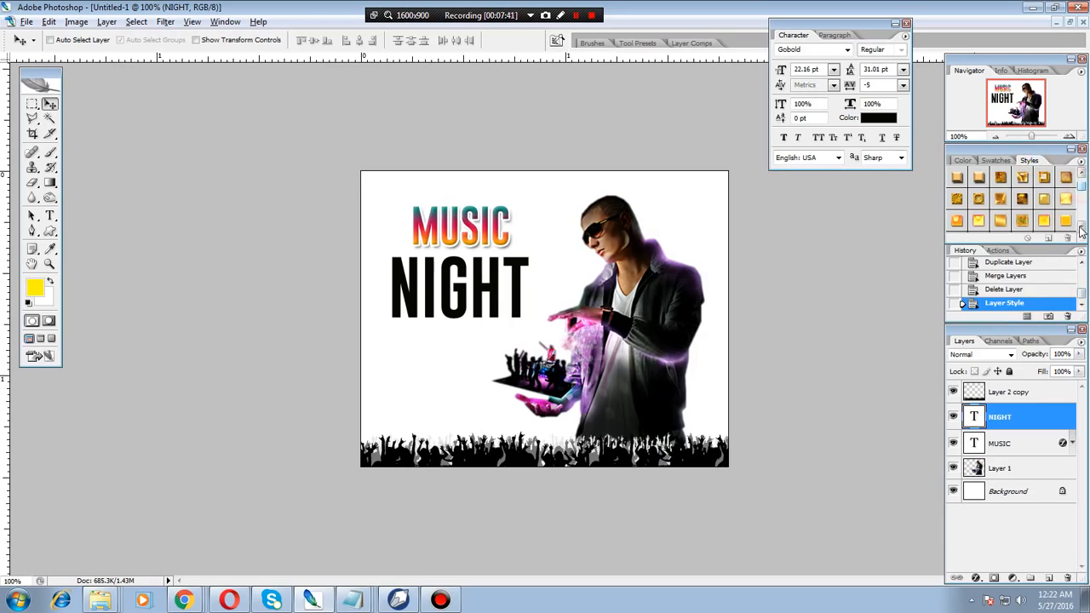
drag(1085, 251, 1085, 244)
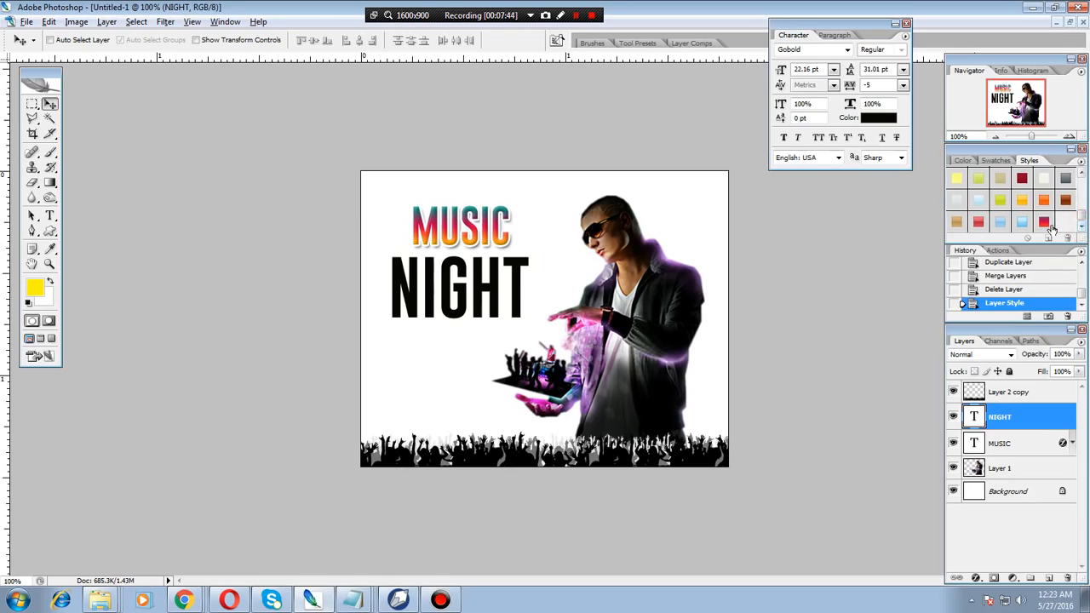
click(1043, 223)
right_click(482, 278)
click(516, 289)
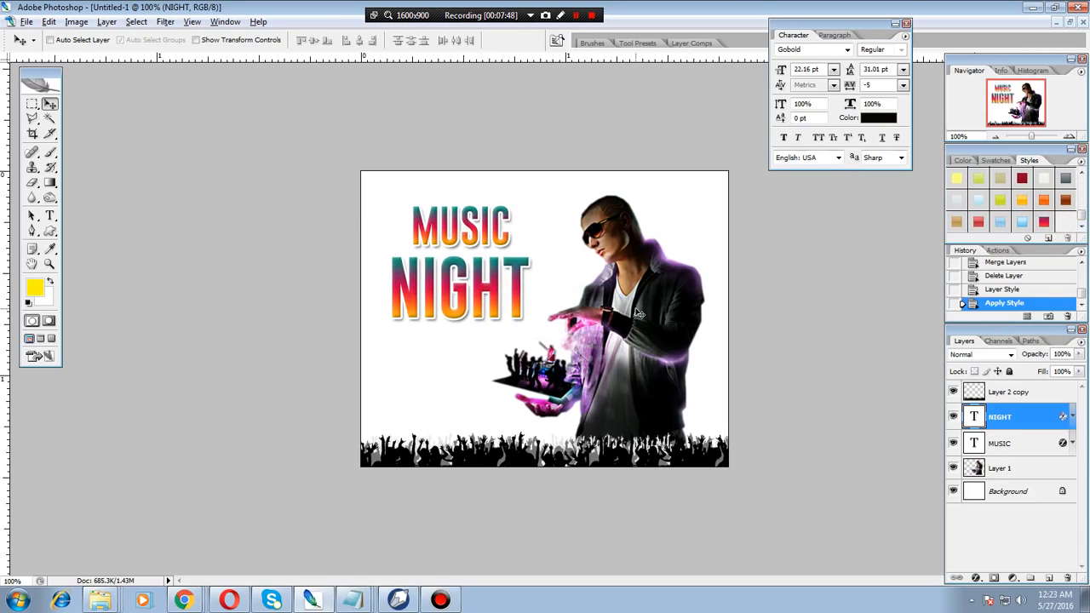
Save the poster as a layered Photoshop file named psd4 with maximized compatibility
key(ctrl+s)
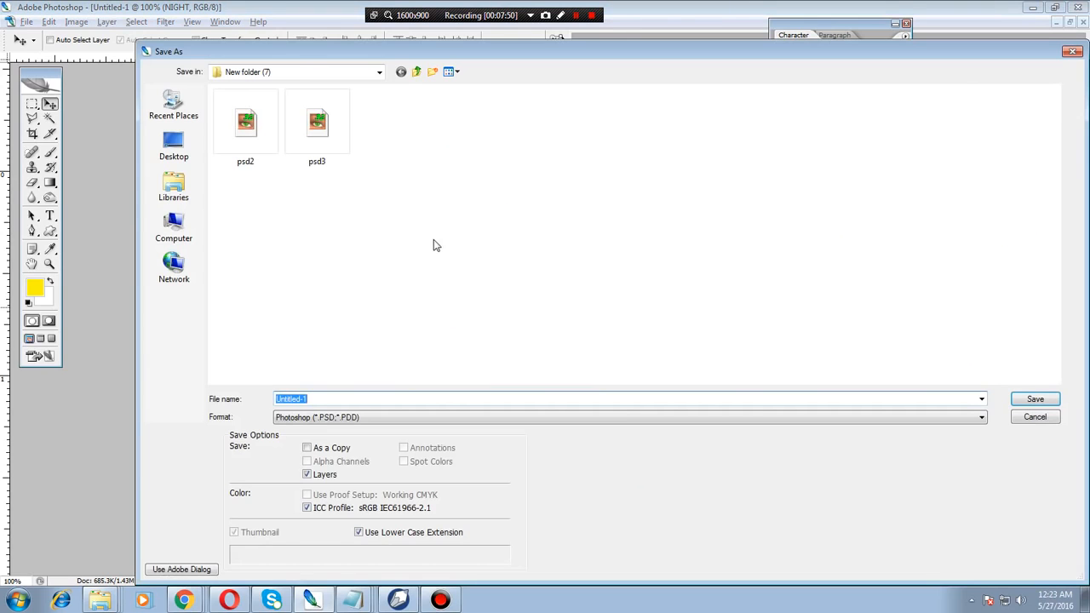
text(psd4)
click(1046, 399)
click(696, 195)
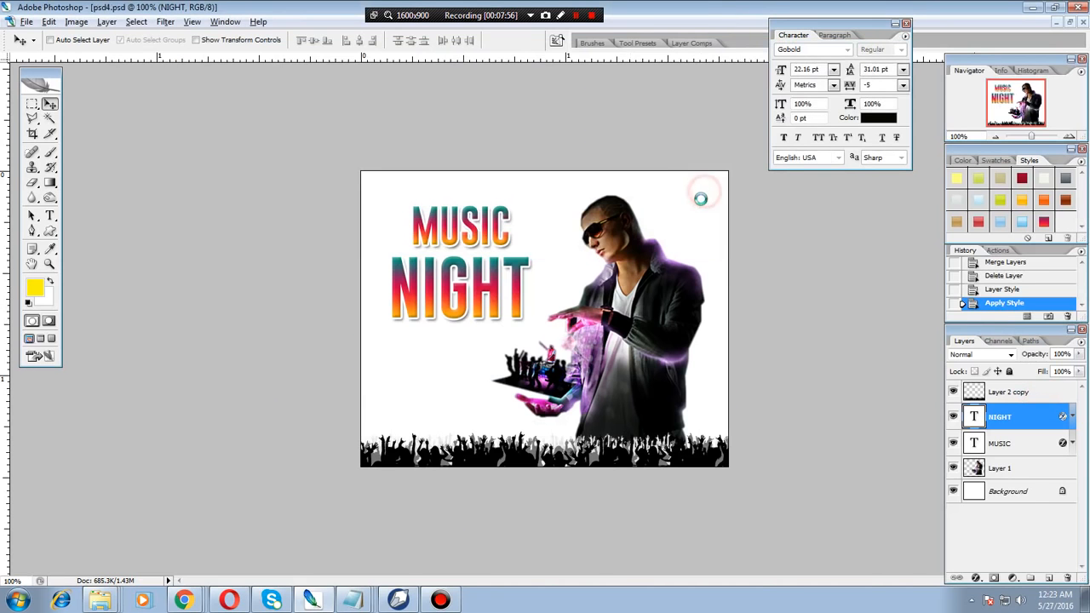
Switch to CorelDRAW, import psd4, and position the imported group near the middle of the view
key(alt+Tab)
key(ctrl+i)
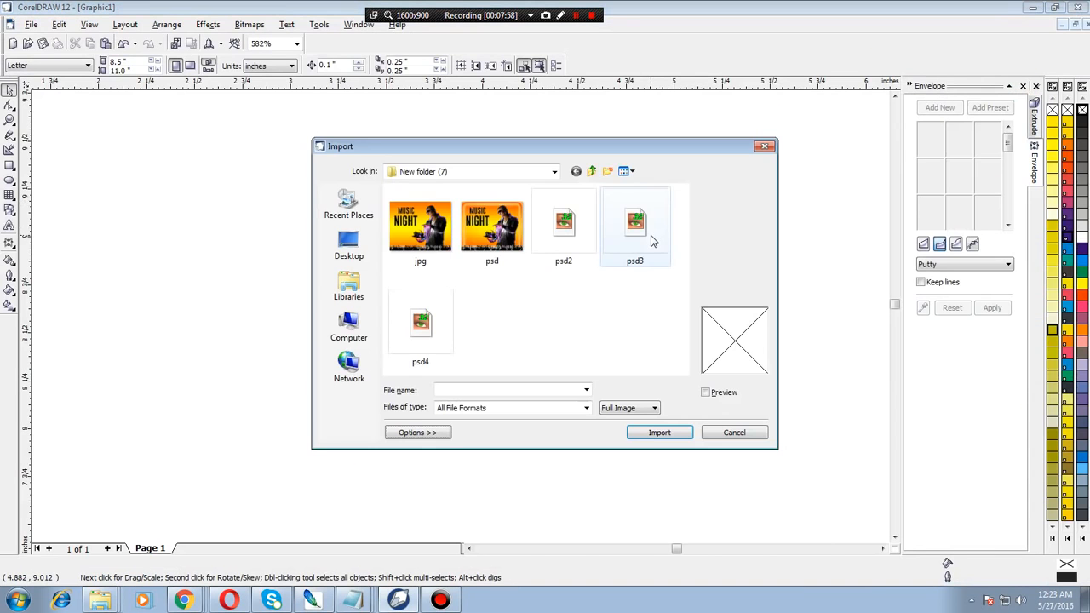
double_click(416, 328)
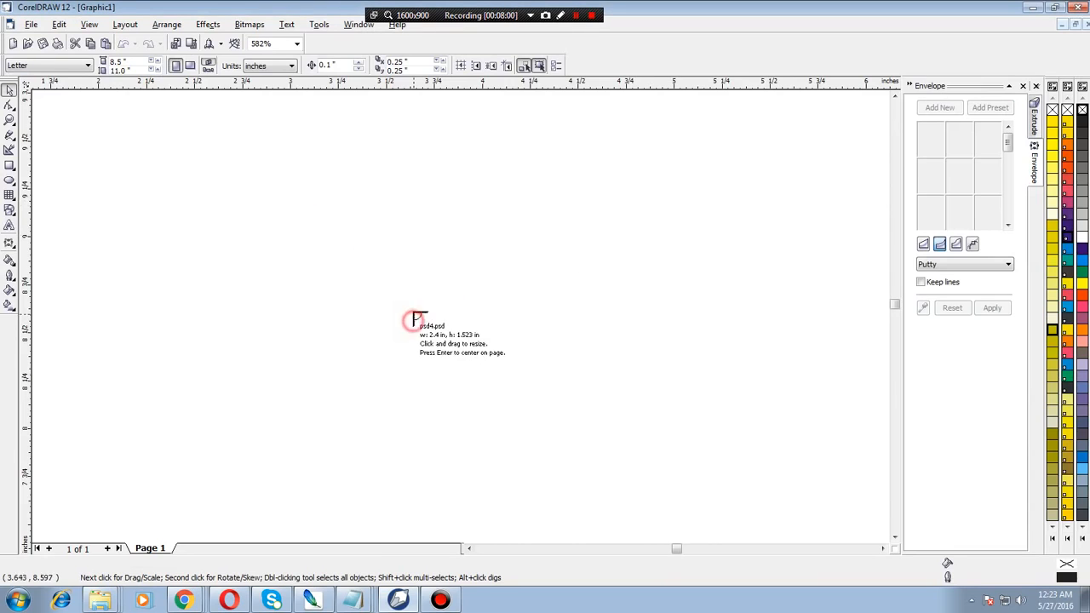
click(397, 264)
drag(647, 385, 501, 282)
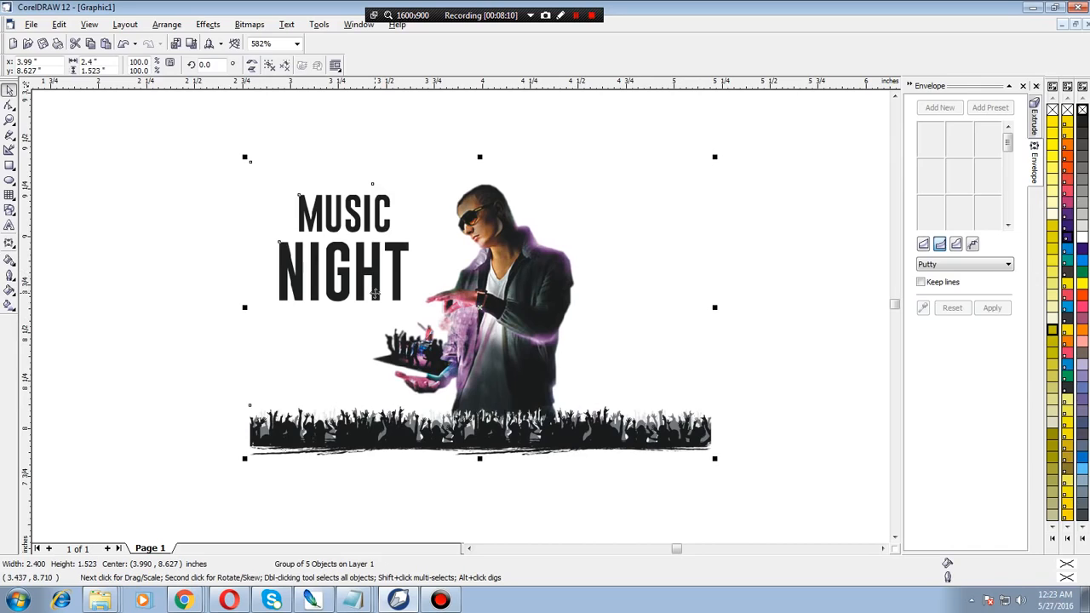
Delete the imported psd4 group from the page
click(339, 211)
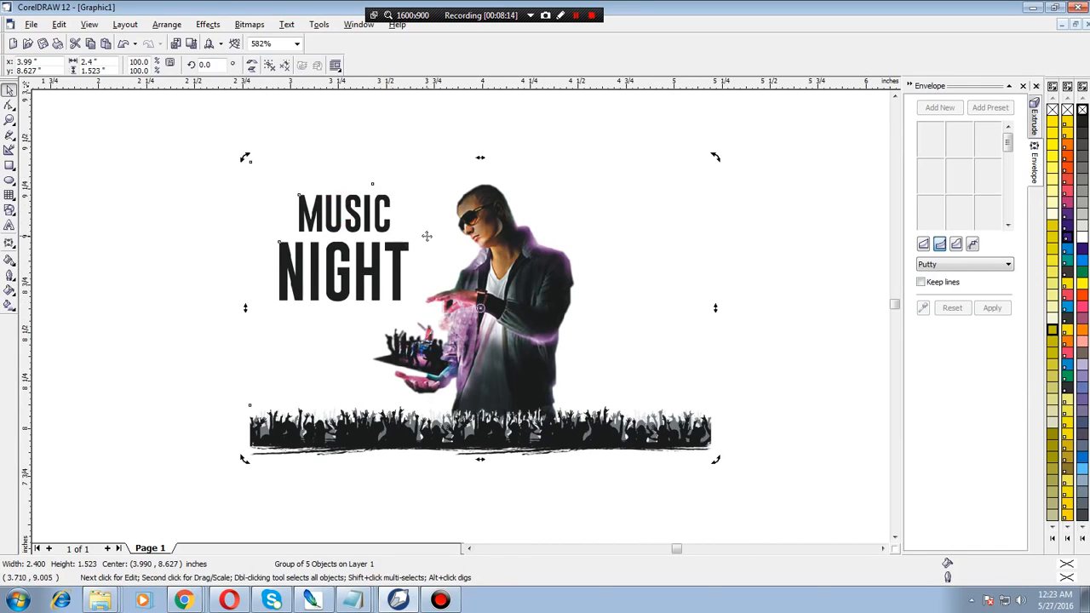
key(Delete)
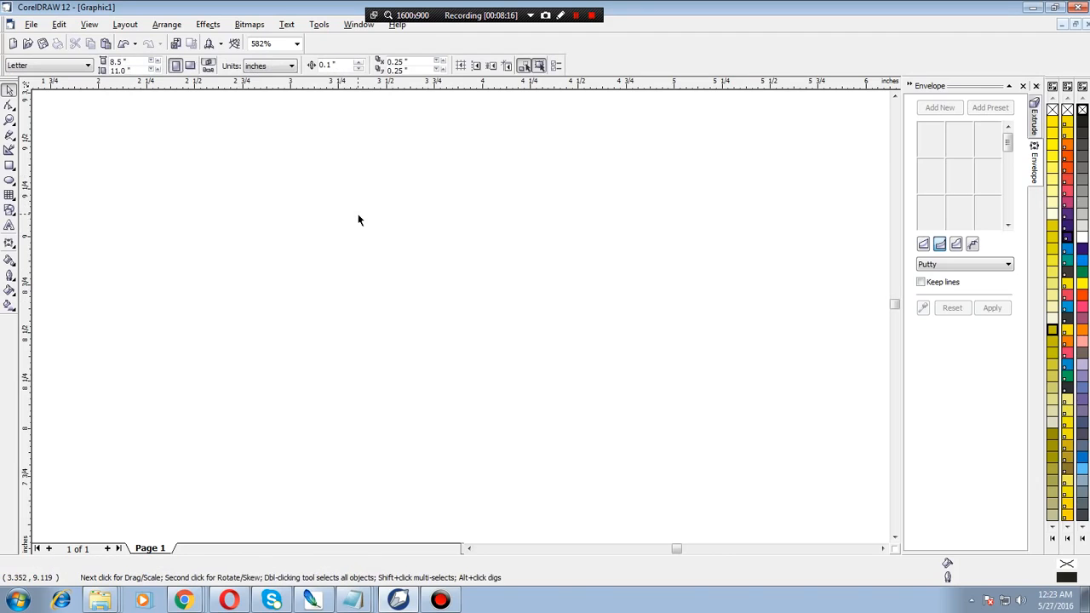
Switch to Photoshop, merge the NIGHT and MUSIC text layers, and move the merged text slightly right and down
key(alt+Tab)
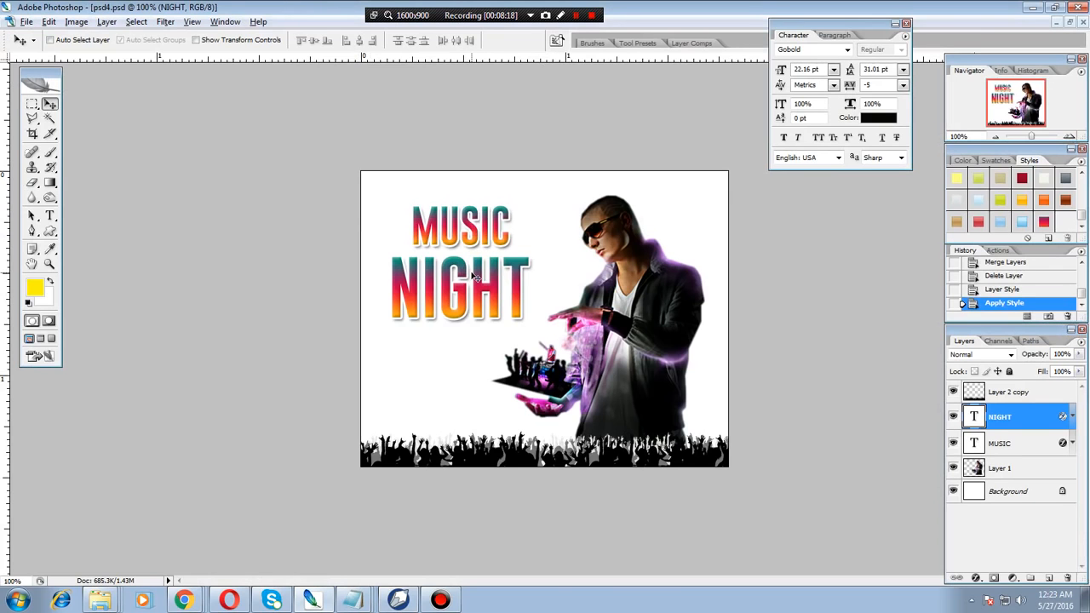
shift+click(1017, 446)
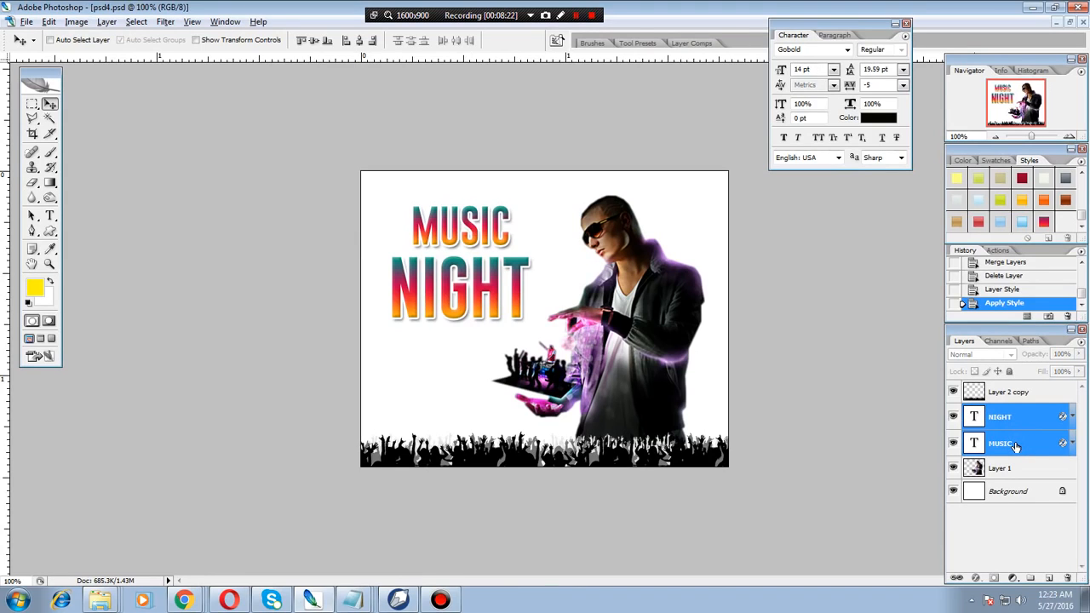
key(ctrl+e)
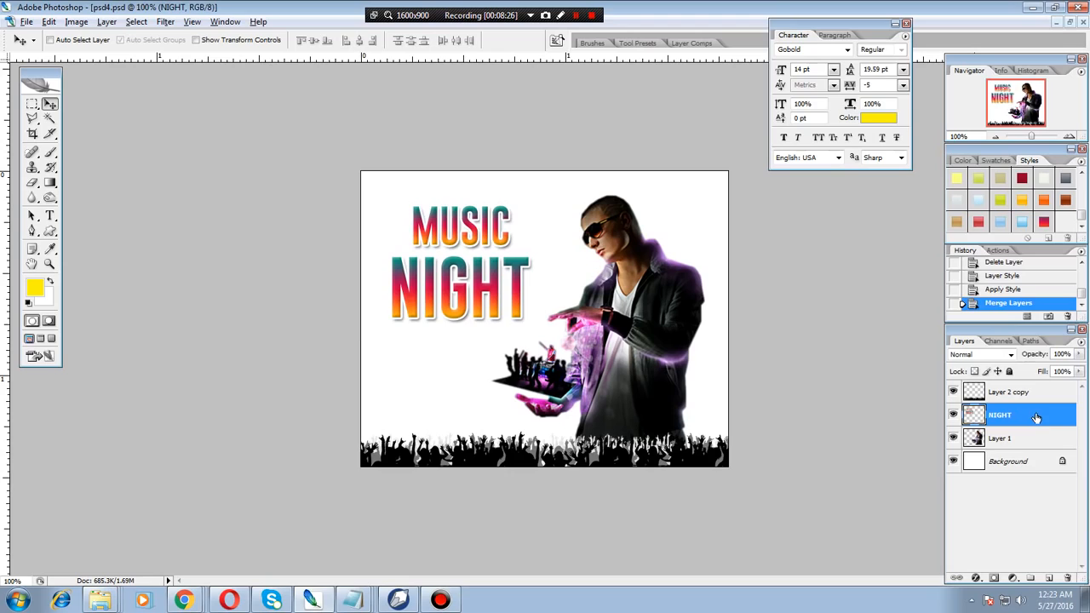
drag(517, 300, 529, 306)
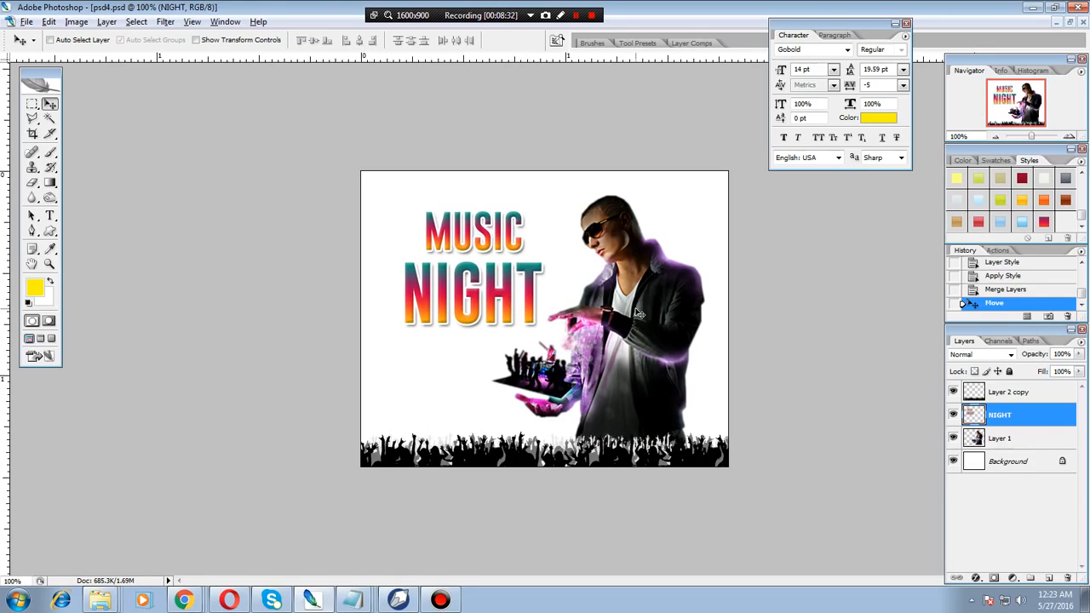
Save a copy of the merged-text poster as psd5 in Photoshop format with maximized compatibility
key(alt+f)
key(a)
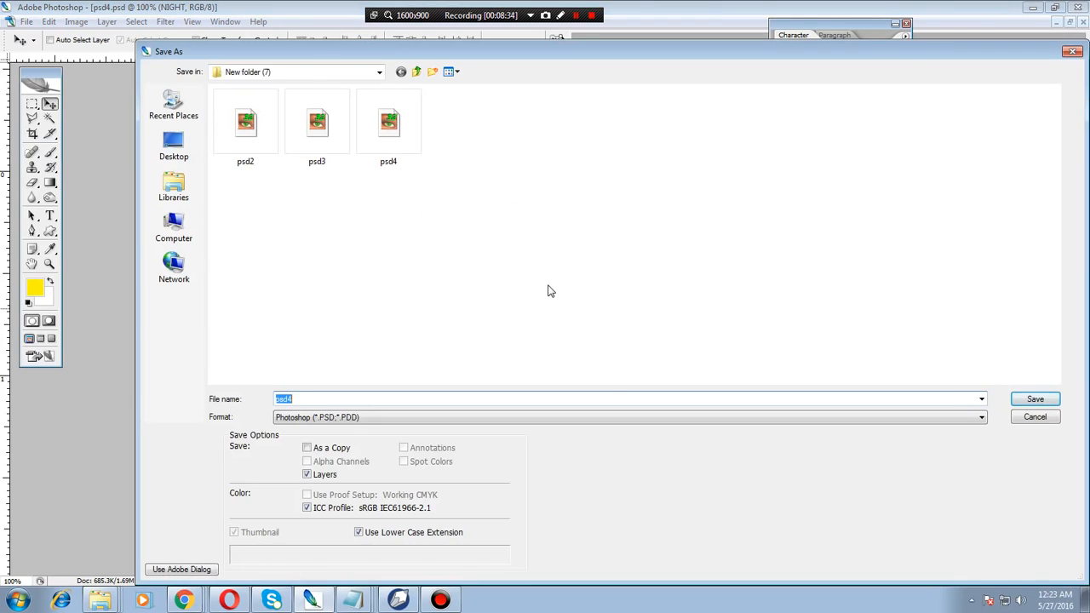
text(psd5)
click(1035, 399)
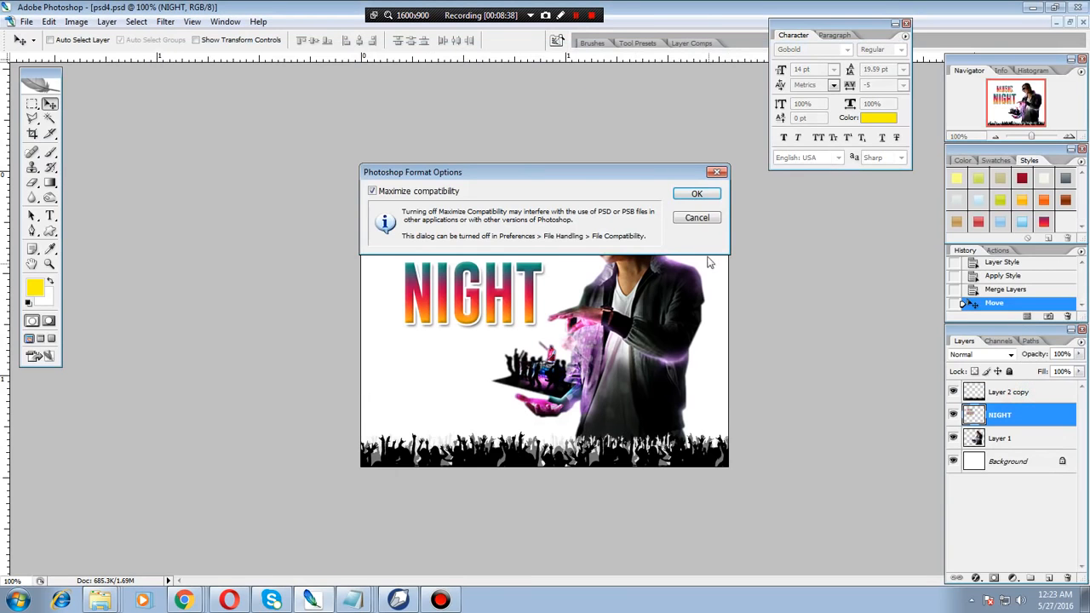
click(698, 192)
Switch to CorelDRAW, import psd5, and place it on the empty page
key(alt+Tab)
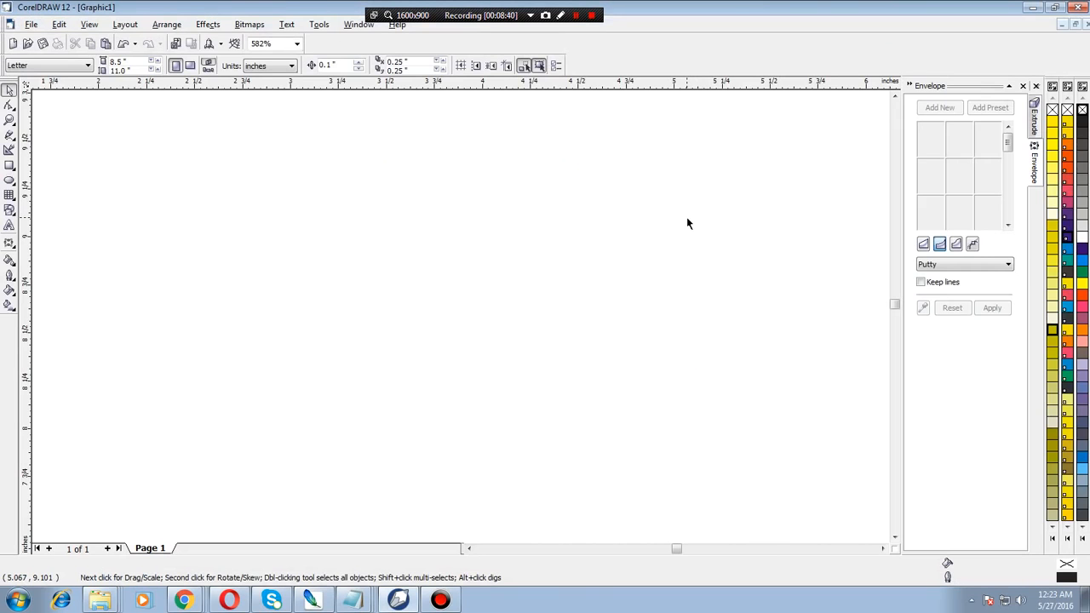
key(ctrl+i)
click(492, 323)
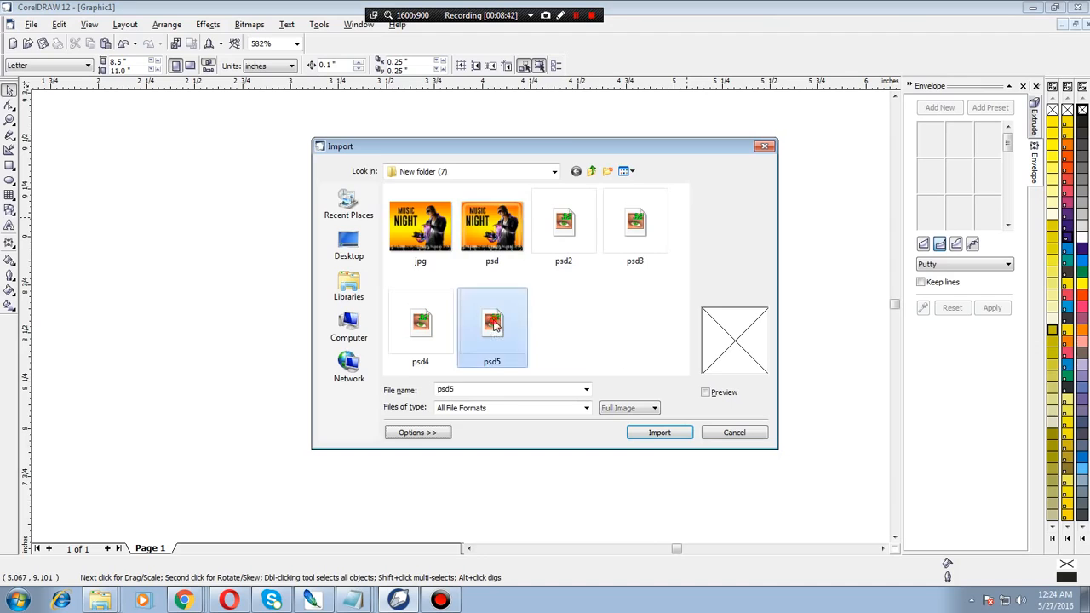
double_click(492, 323)
click(369, 211)
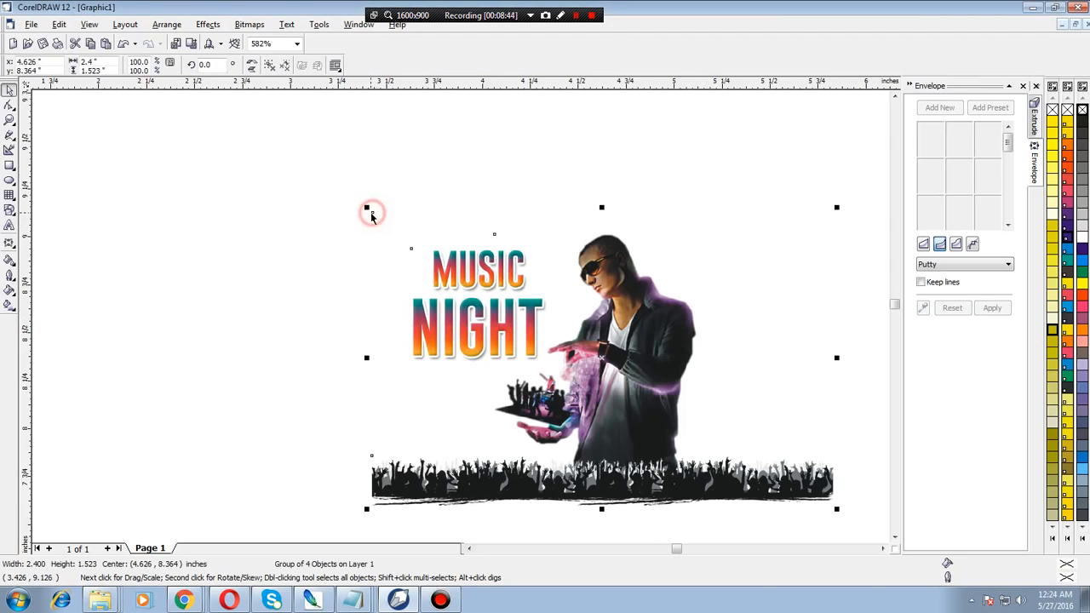
Move the imported psd5 group toward the upper left and ungroup all of its objects
drag(614, 341, 480, 311)
click(718, 273)
click(530, 315)
click(168, 25)
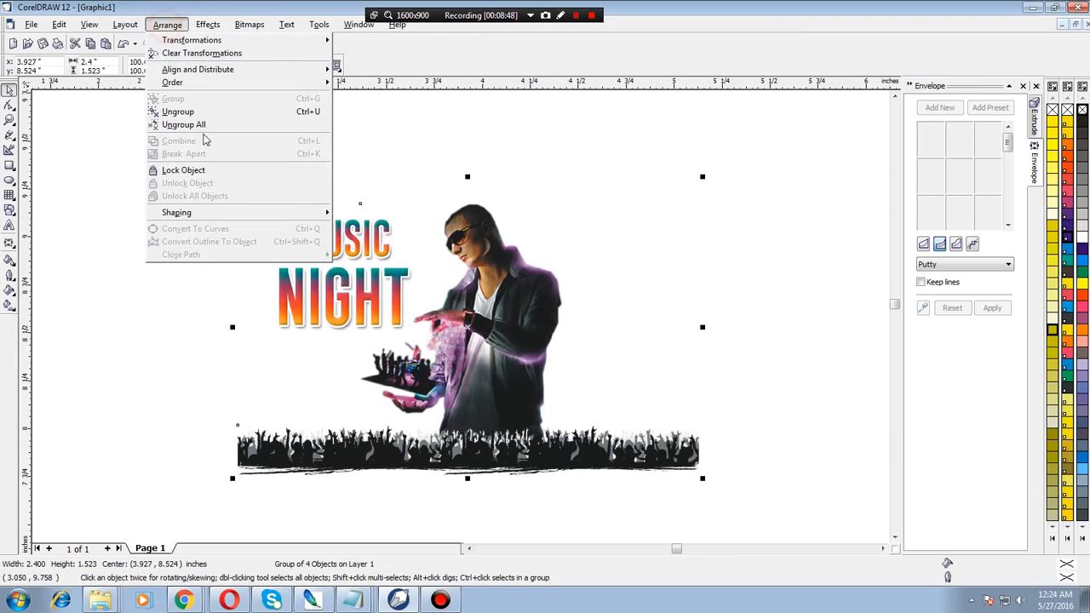
click(197, 125)
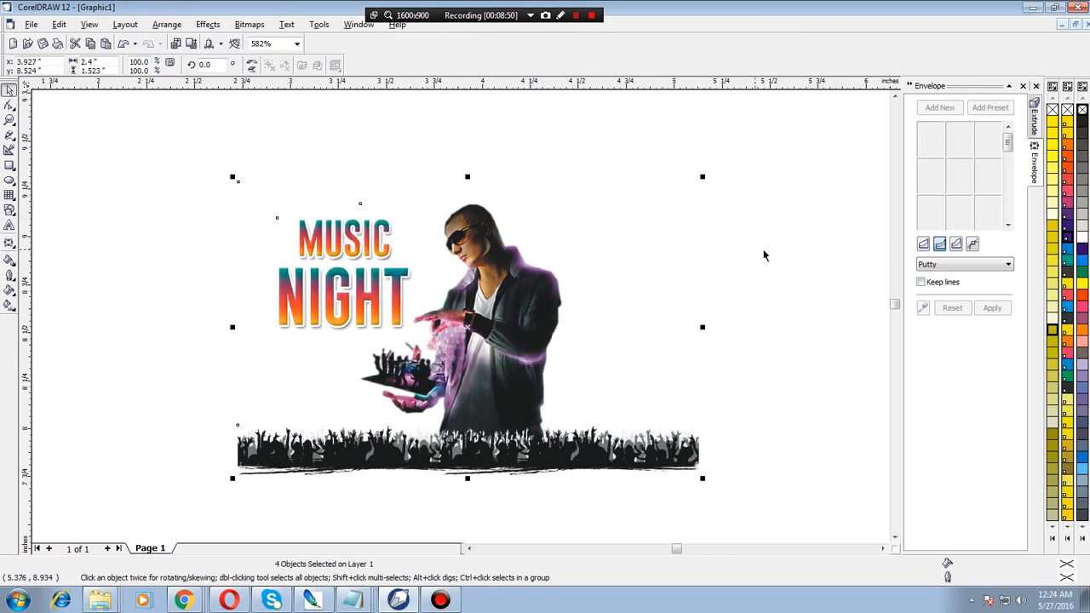
click(795, 248)
Move the MUSIC NIGHT text bitmap slightly right and shift the DJ figure right, clear of the text
right_click(399, 298)
click(402, 289)
mouse_move(402, 286)
mouse_down()
mouse_move(402, 271)
mouse_move(401, 296)
mouse_up()
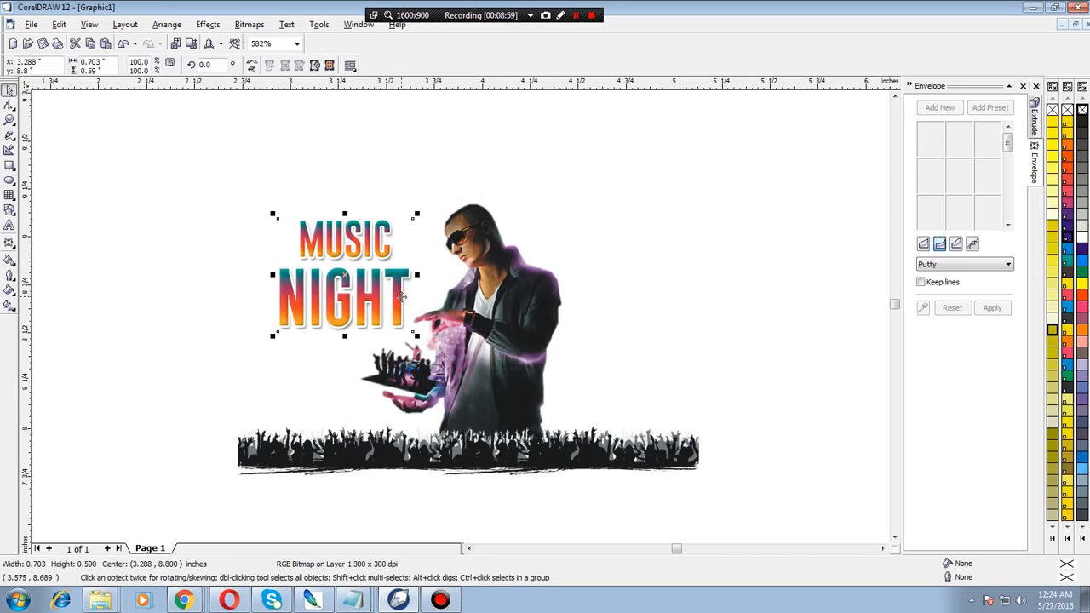
drag(401, 296, 406, 296)
click(687, 235)
click(512, 317)
drag(512, 317, 574, 316)
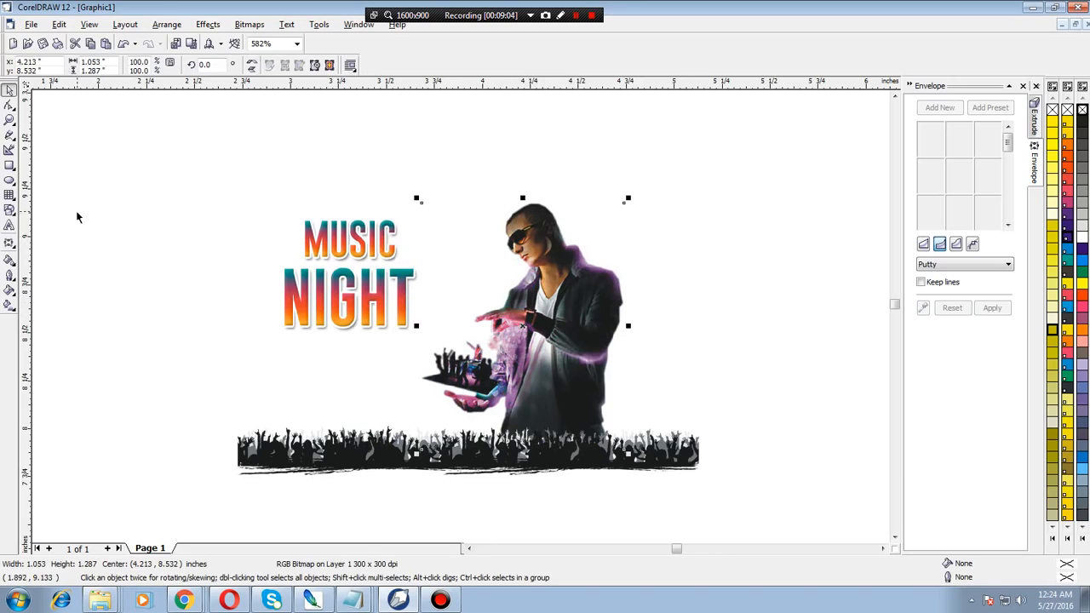
Draw a rectangle about 2.38 × 1.58 in over the poster artwork and fill it with the Cylinder - 22 fountain preset
click(11, 167)
drag(695, 464, 236, 158)
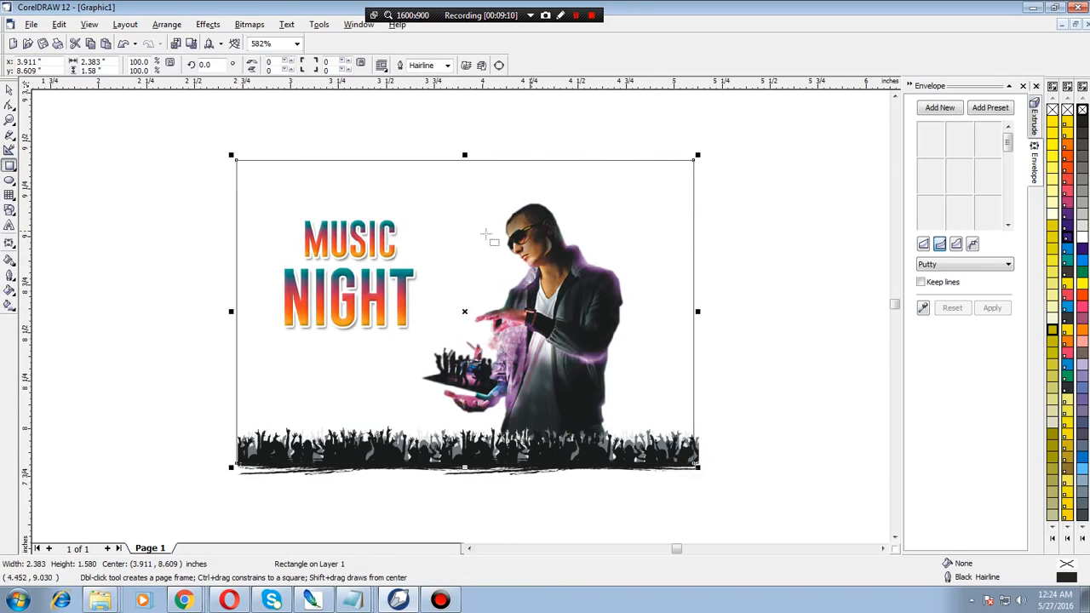
click(8, 291)
click(50, 298)
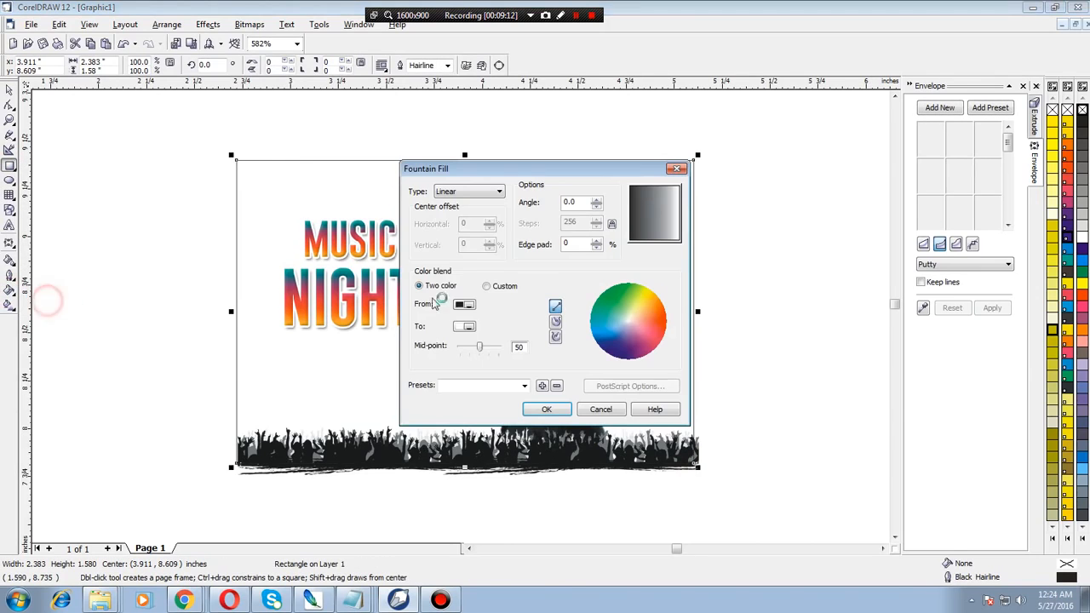
click(517, 385)
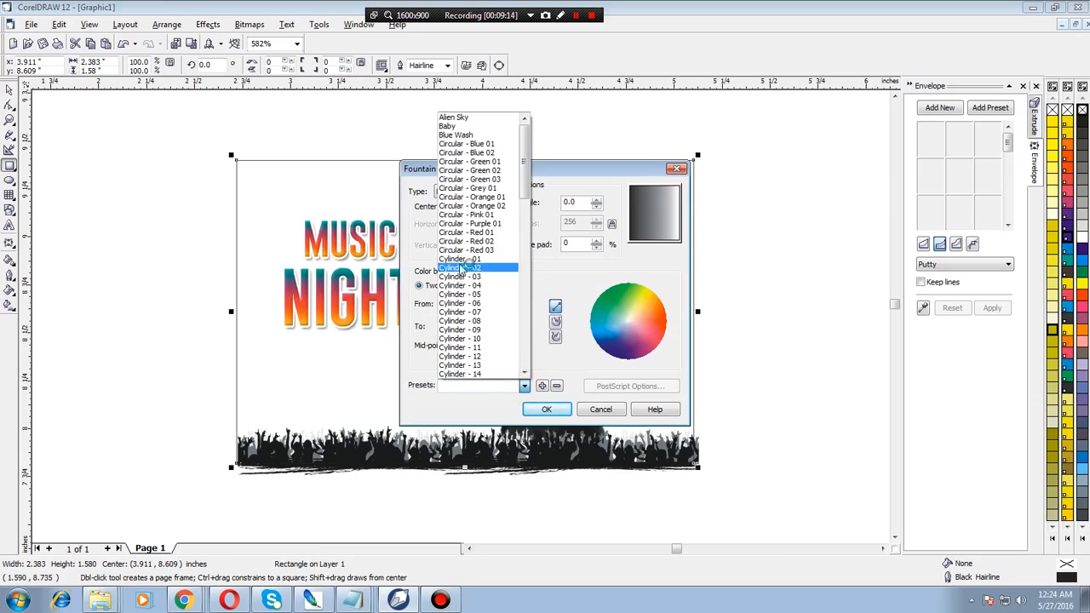
click(460, 270)
key(Down)
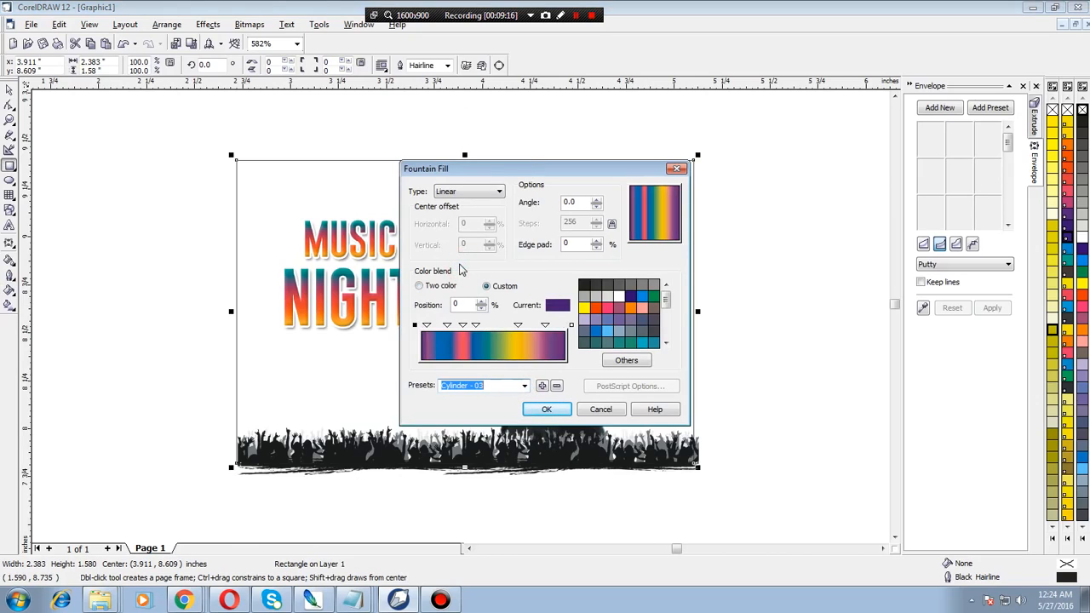
key(Down)
key(Down)
key(Down)
key(Down)
key(Down)
key(Down)
key(Down)
key(Down)
key(Down)
key(Down)
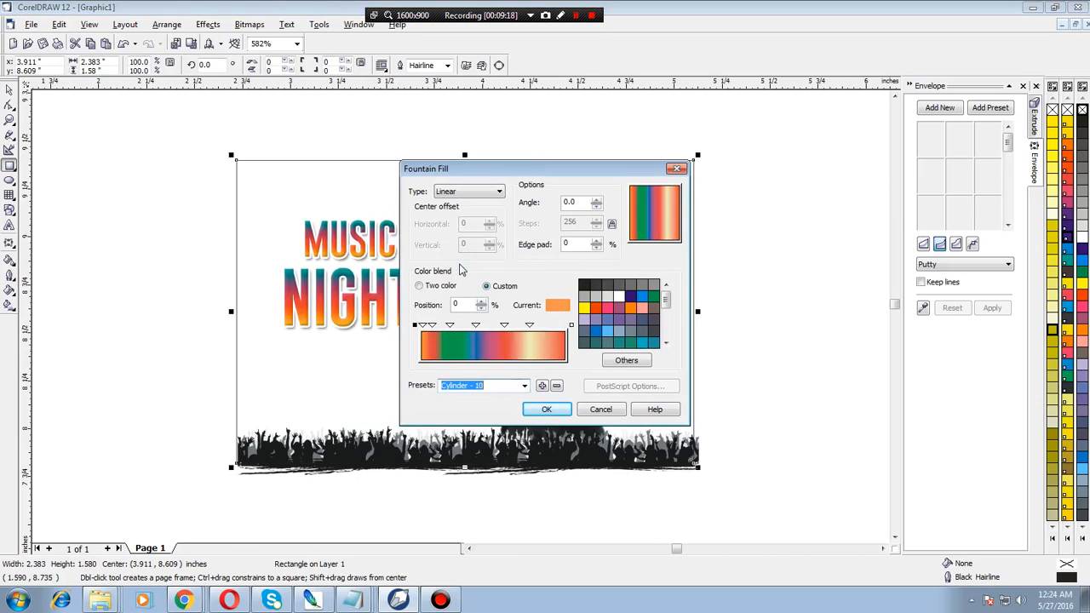
key(Down)
key(Down)
key(Down)
key(Down)
key(Down)
key(Down)
key(Down)
key(Down)
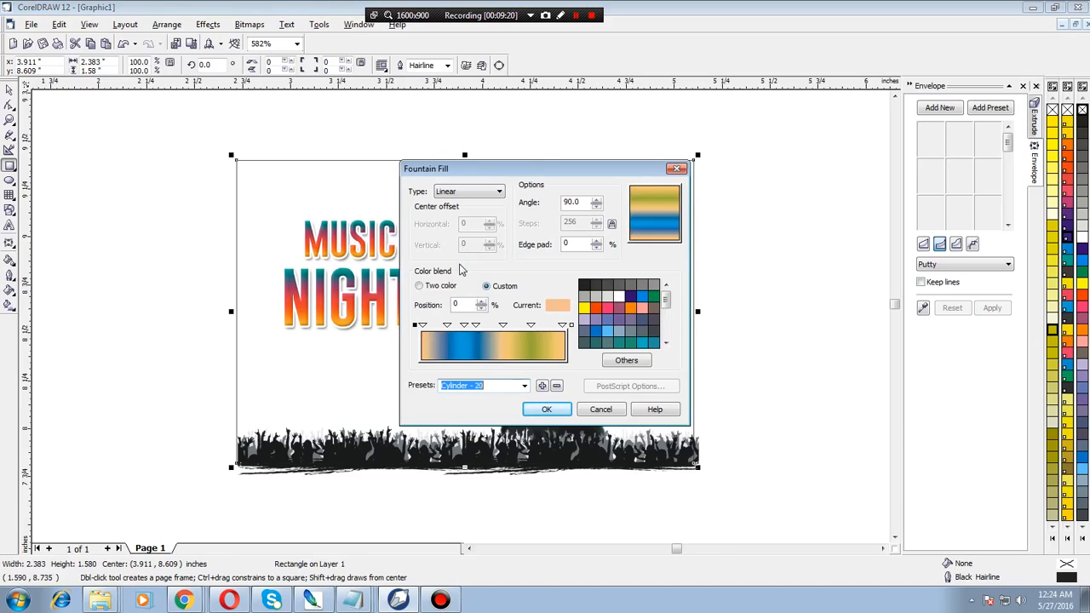
key(Down)
key(Down)
key(Up)
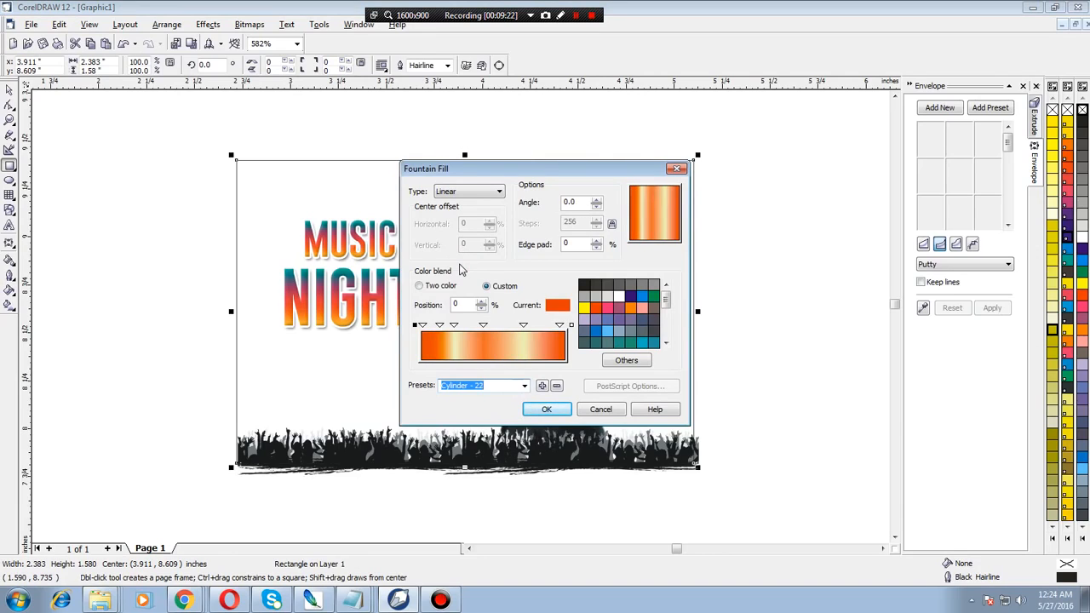
key(Return)
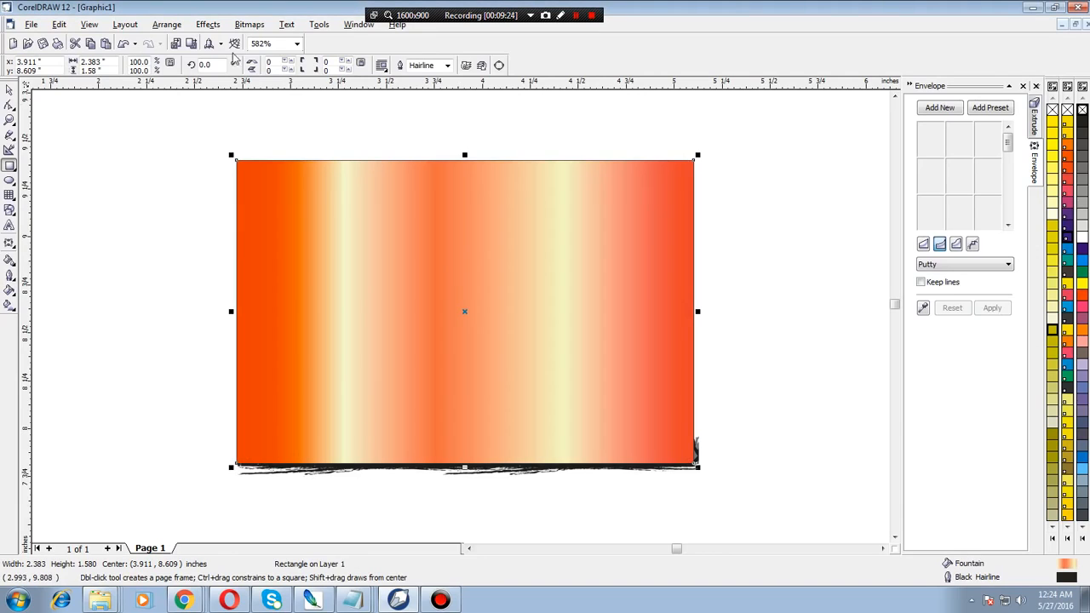
Send the gradient rectangle to the back and delete the imported white background bitmap
click(167, 24)
mouse_move(189, 86)
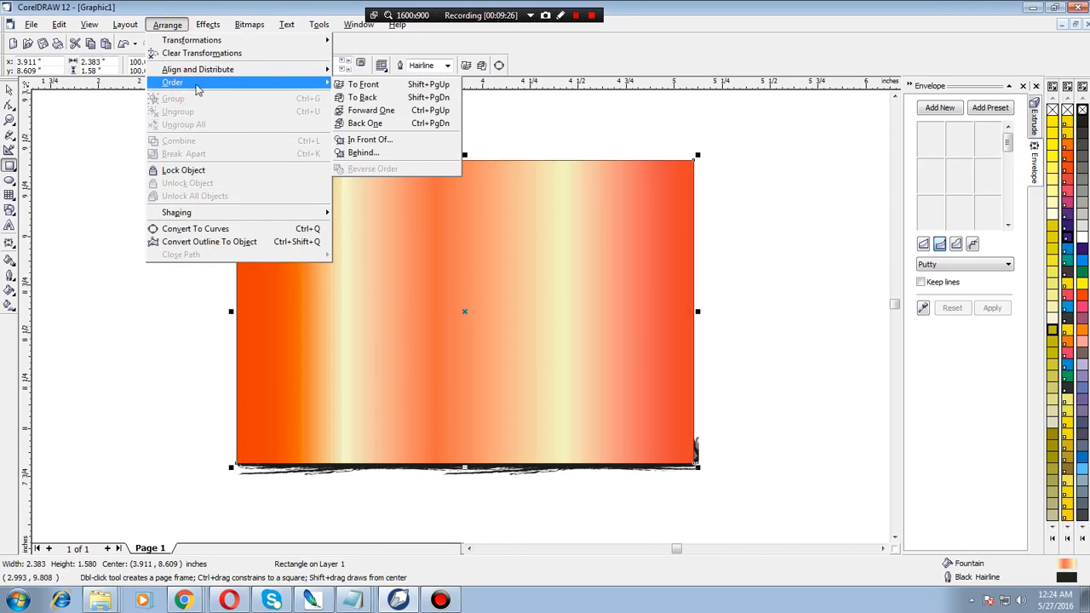
click(372, 99)
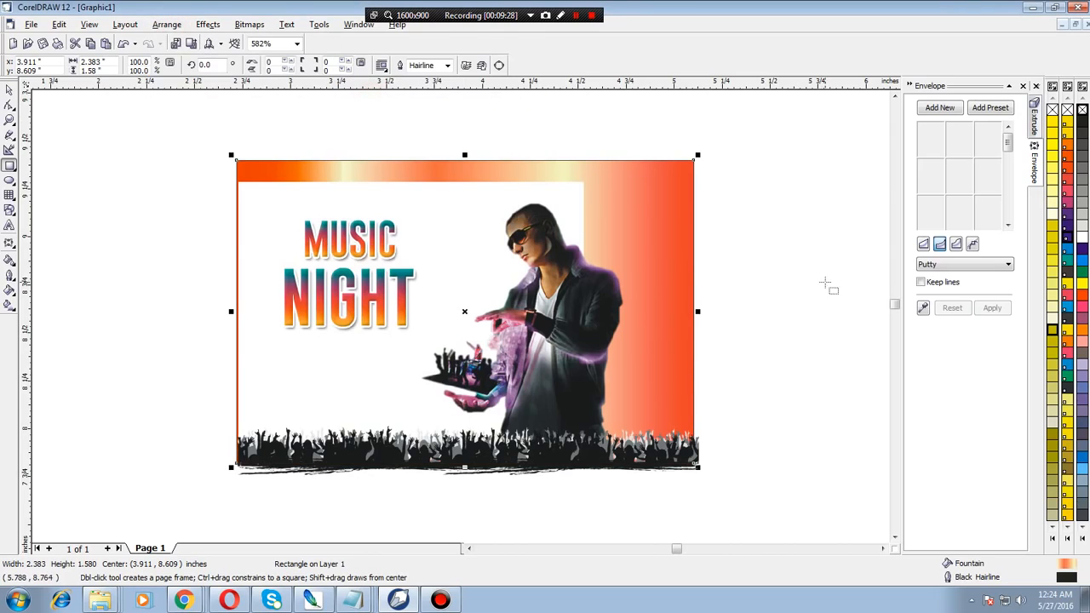
click(819, 264)
click(8, 87)
click(397, 204)
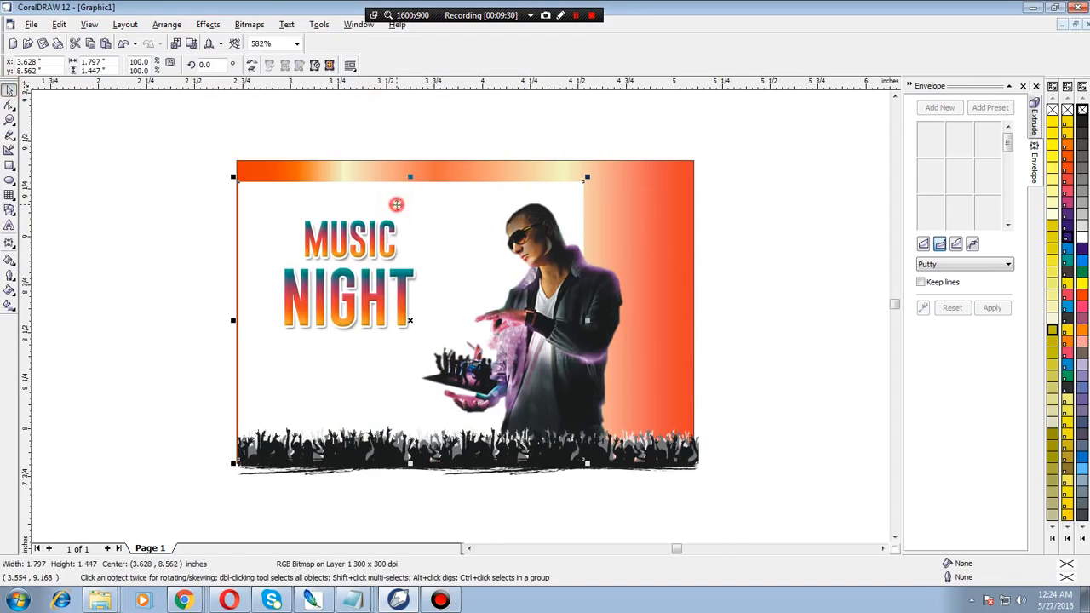
key(Delete)
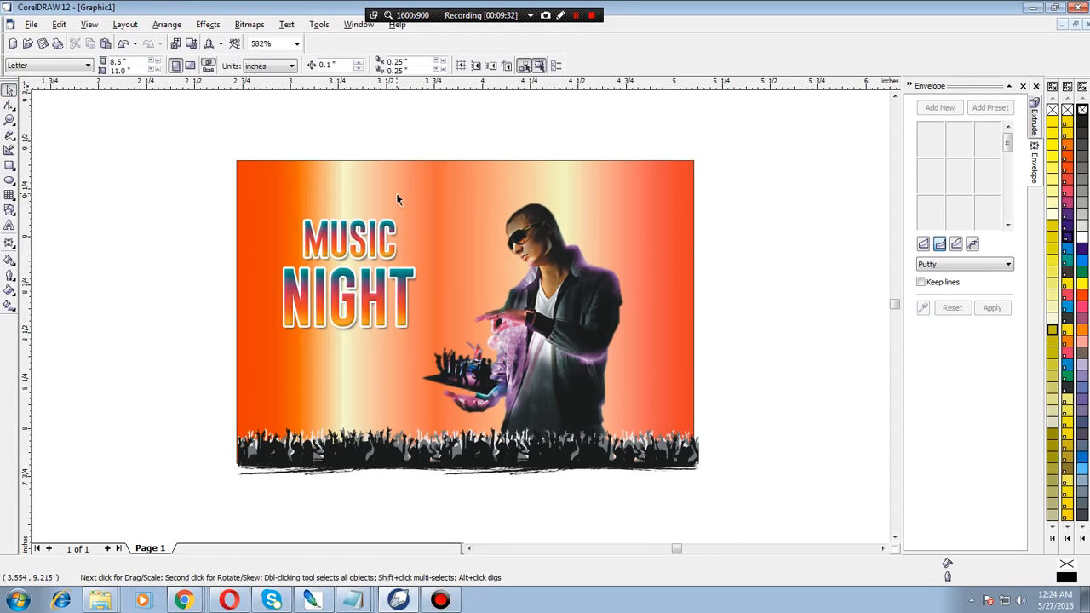
Stretch the gradient rectangle down and right to about 2.41 × 1.64 in so it covers the whole crowd strip
click(673, 367)
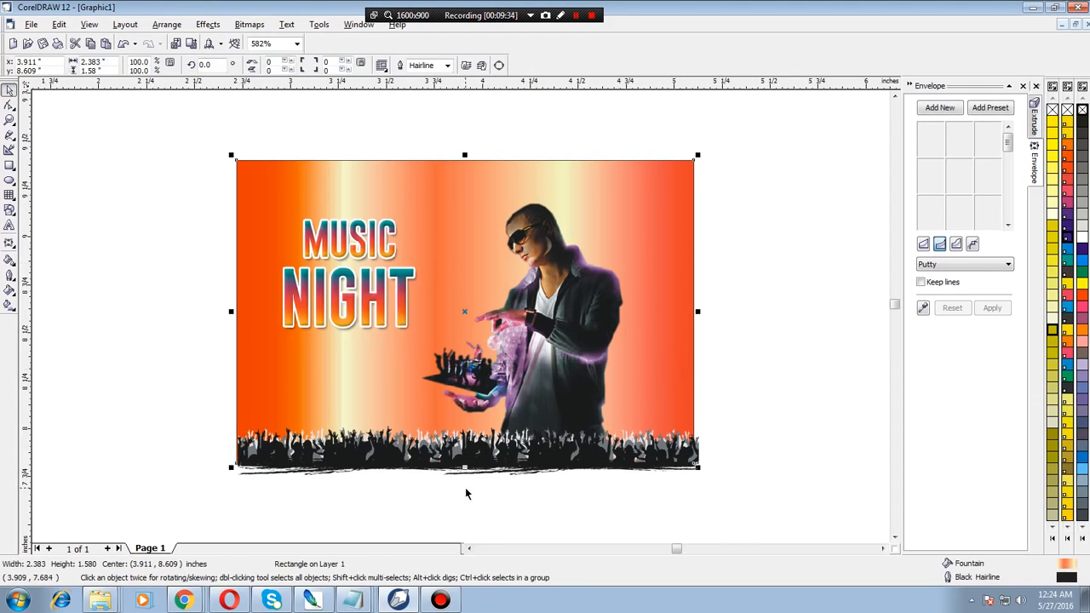
drag(464, 468, 465, 480)
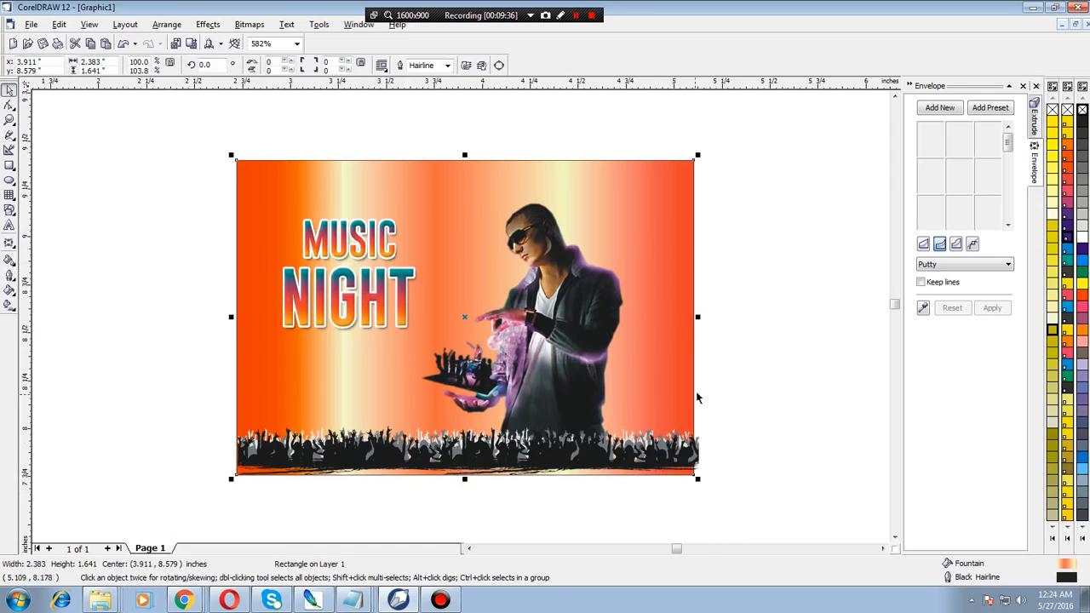
drag(699, 325, 702, 328)
click(781, 324)
Enlarge the DJ figure proportionally to about 1.18 × 1.44 in
click(568, 353)
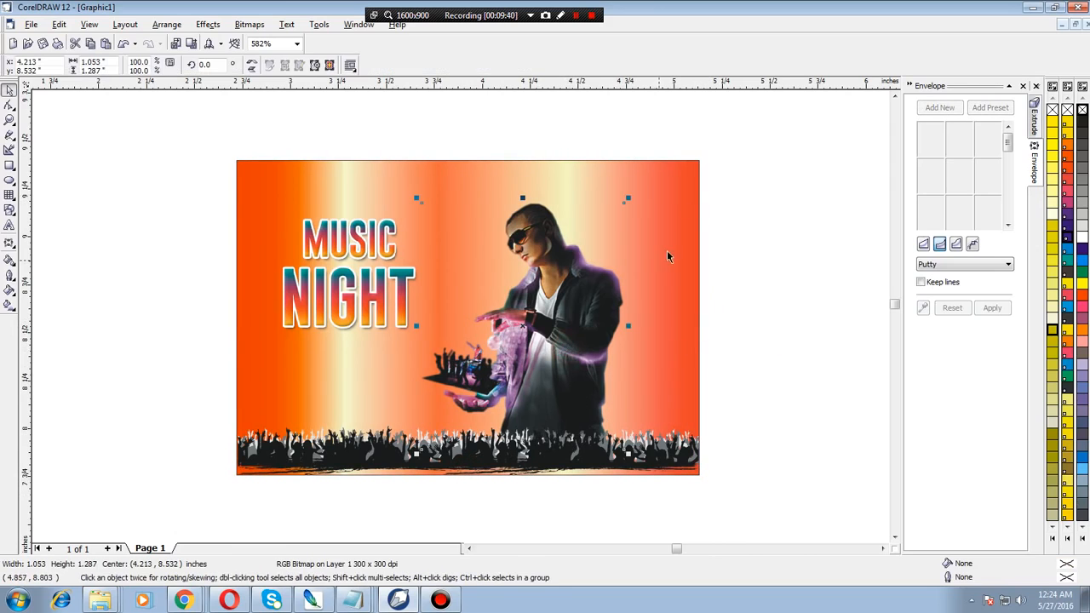
drag(628, 197, 652, 171)
click(790, 190)
Enlarge the MUSIC NIGHT text bitmap, nudge it slightly right and down, and move the DJ figure right to clear it
click(407, 313)
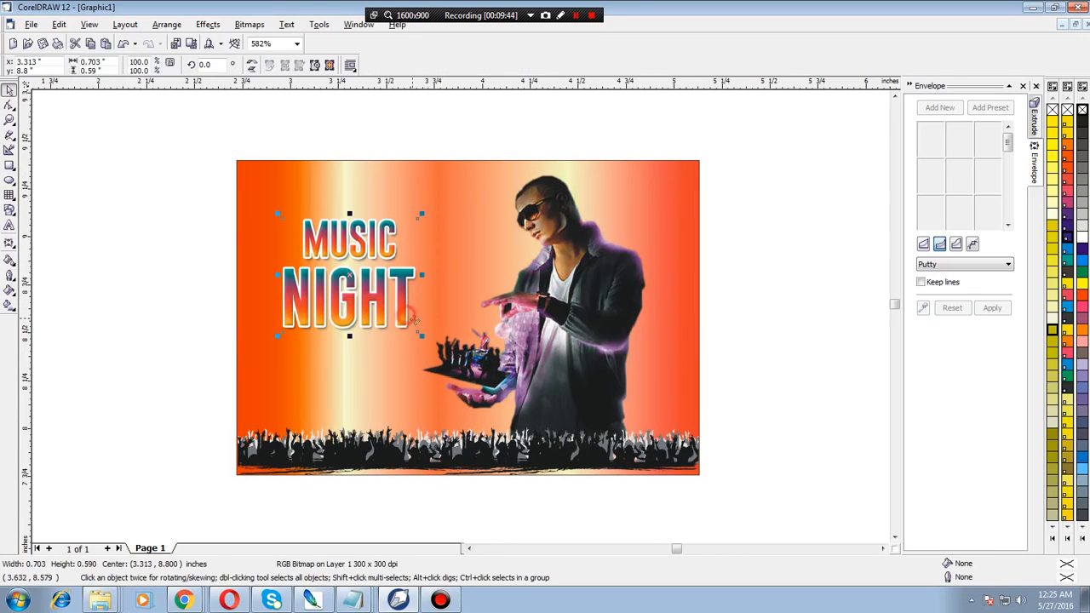
drag(420, 339, 448, 359)
drag(399, 327, 408, 330)
click(792, 275)
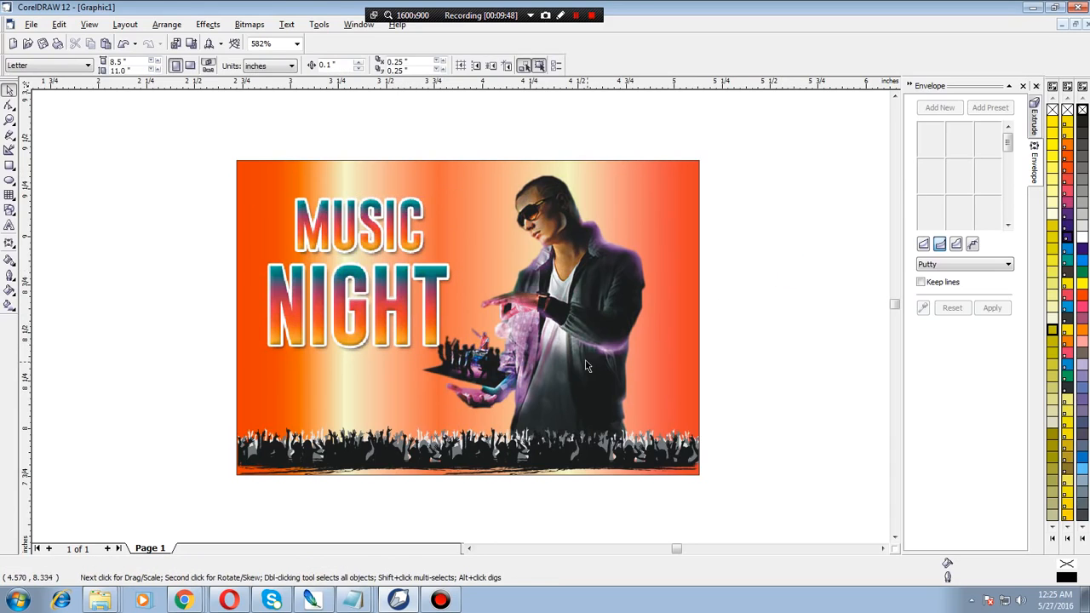
drag(564, 339, 598, 337)
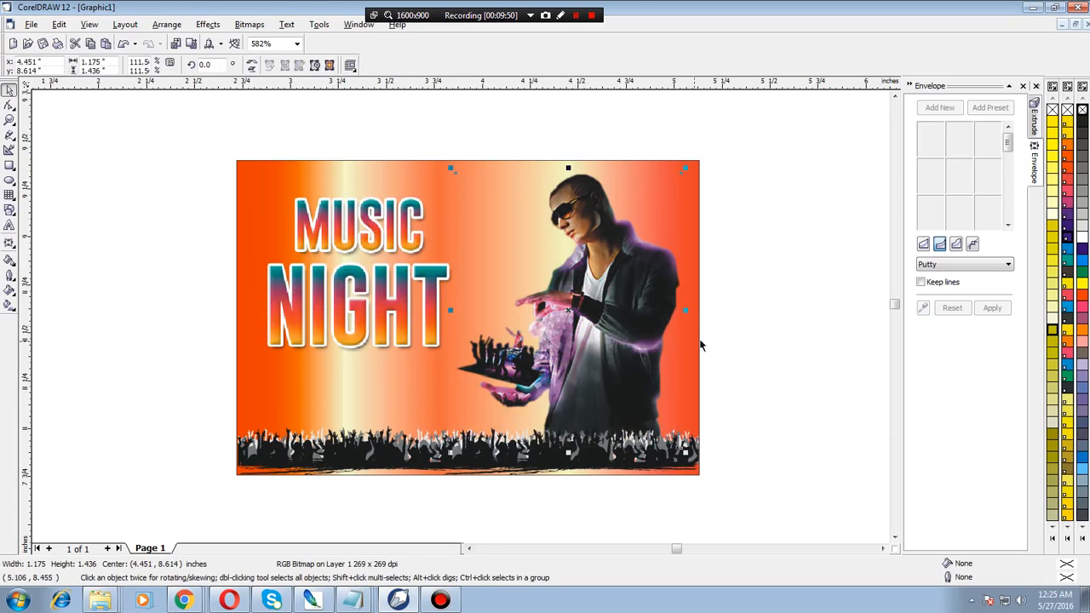
click(760, 320)
Apply a yellow palette colour to the background rectangle
click(688, 227)
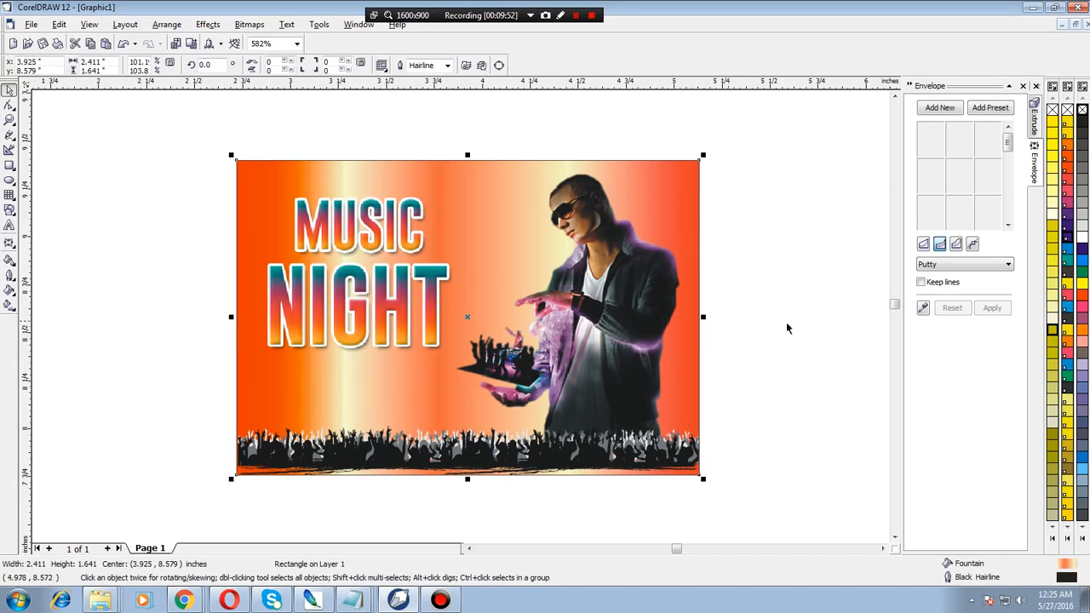
click(1053, 295)
click(827, 272)
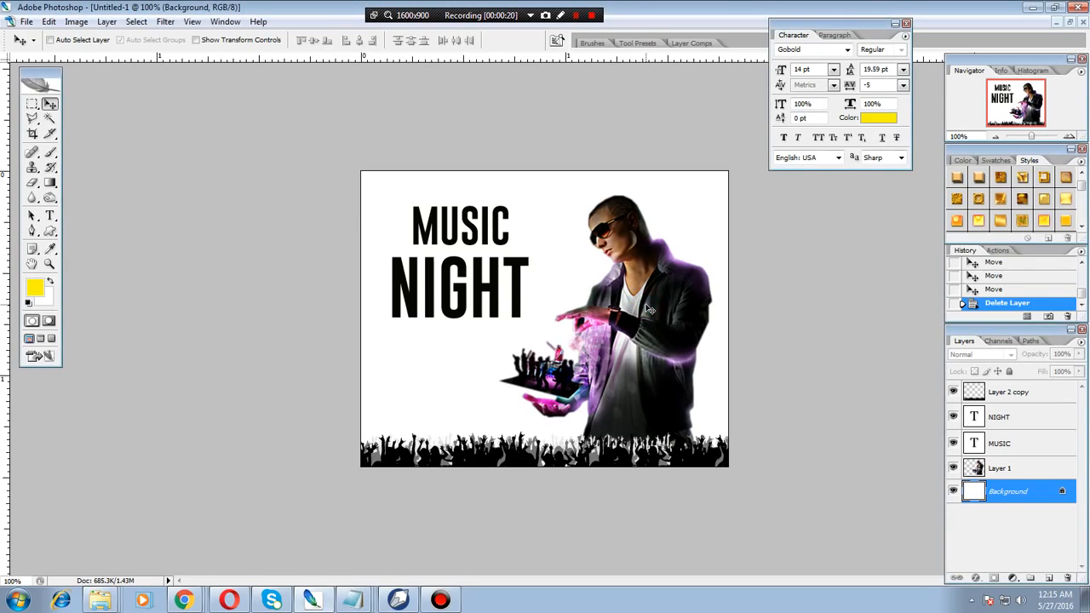
Switch to the Photoshop poster and move the DJ figure on Layer 1 slightly left
click(671, 317)
click(539, 228)
click(1038, 471)
drag(689, 344, 696, 338)
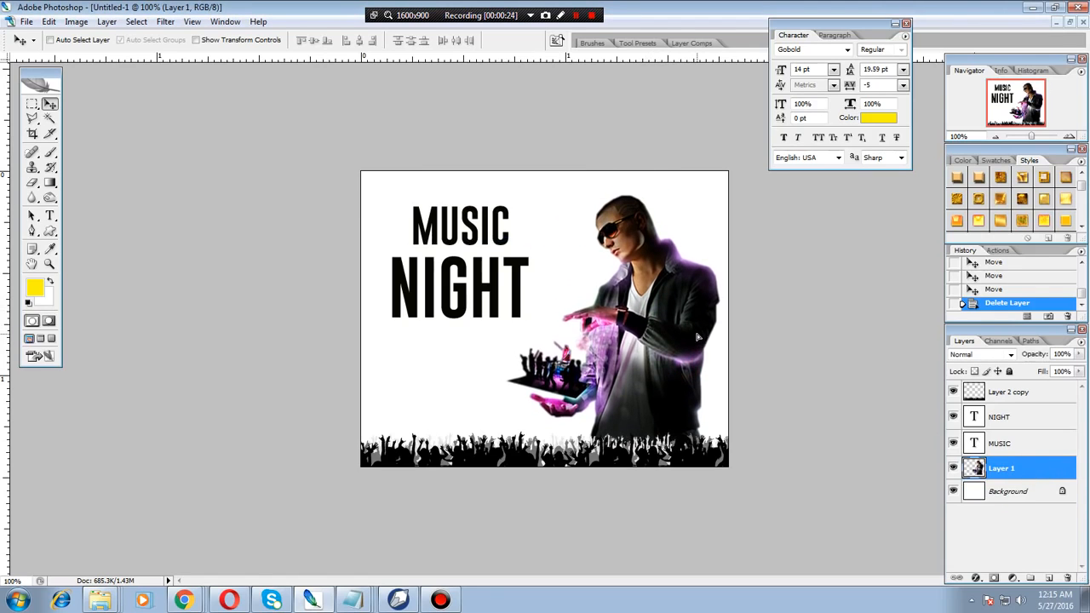
drag(637, 320, 629, 314)
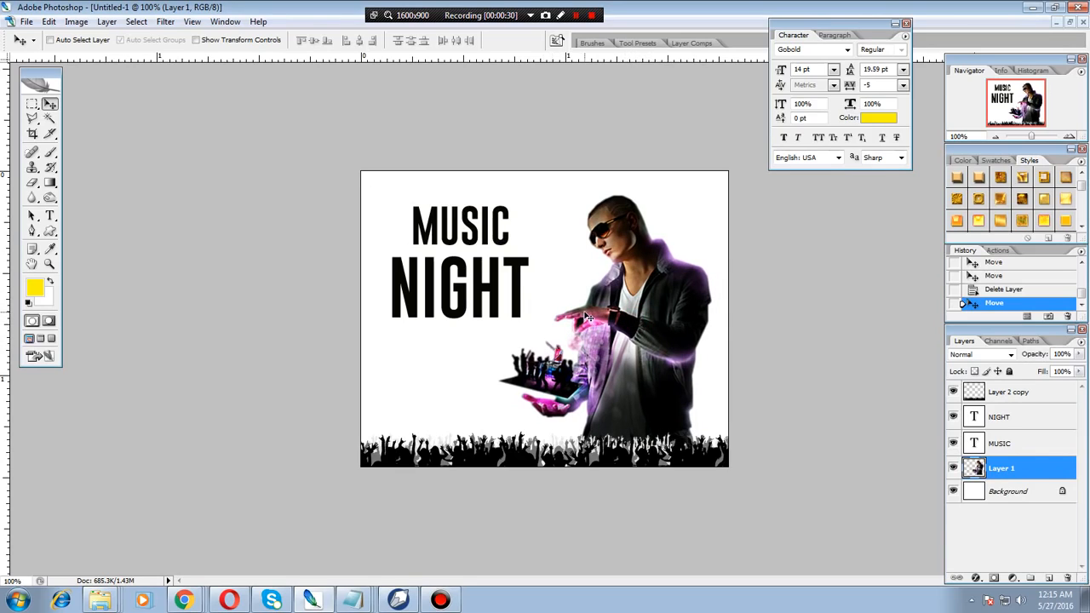
mouse_move(620, 322)
mouse_down()
mouse_move(628, 307)
mouse_move(630, 326)
mouse_move(603, 331)
mouse_up()
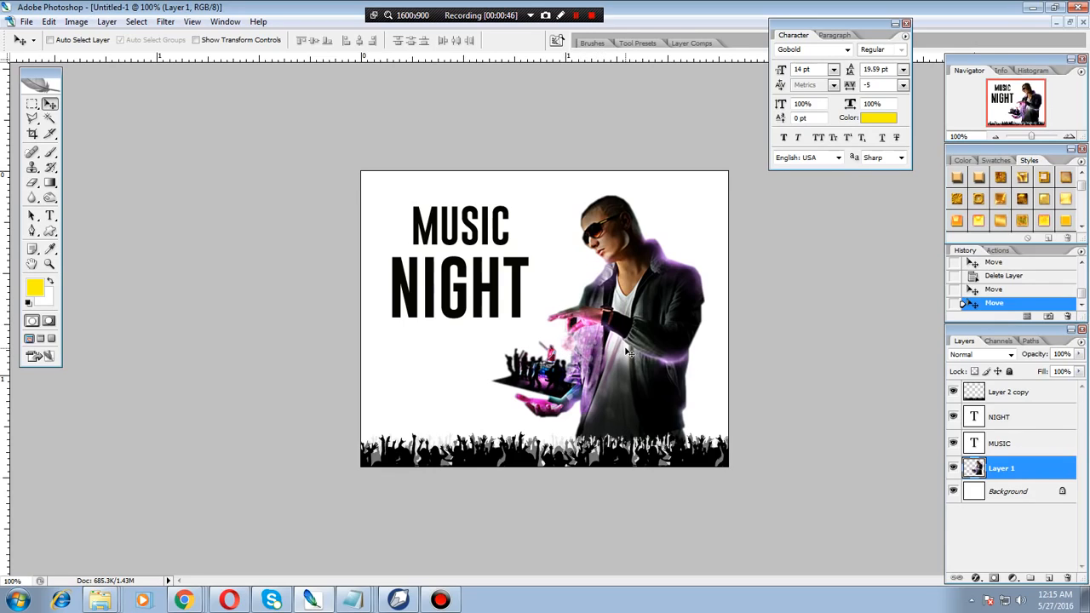
Try flattening the poster into a single layer, and undo the flattening
key(alt+l)
key(f)
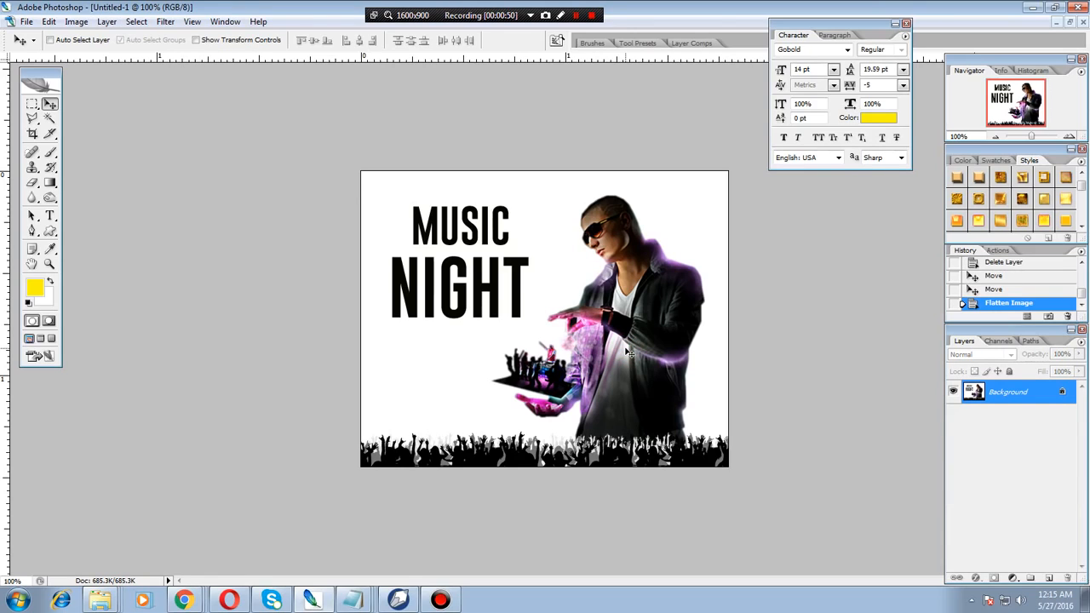
key(ctrl+z)
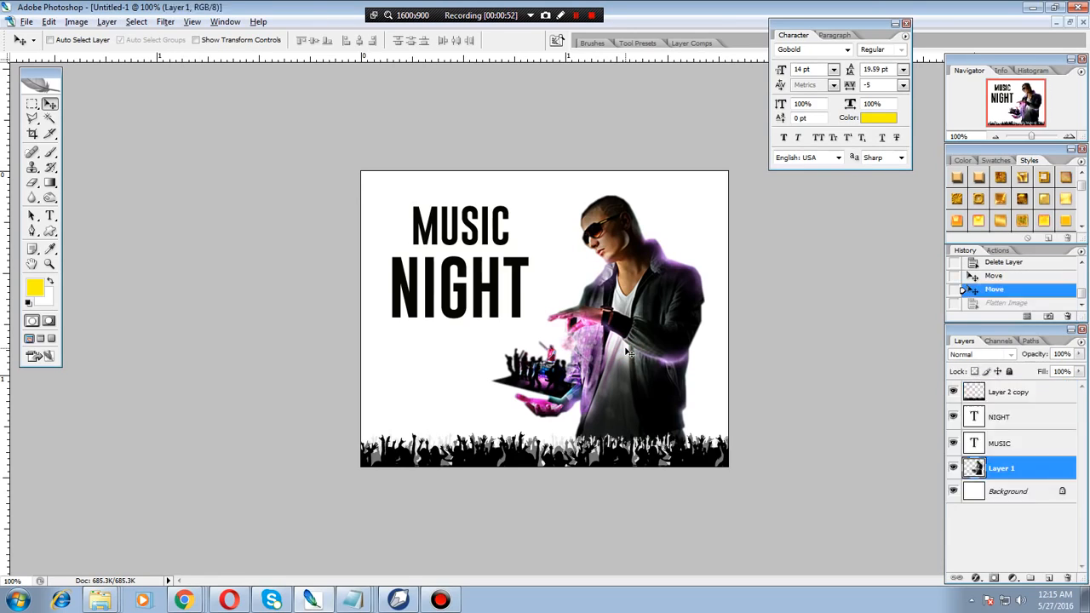
Add a new layer directly above the Background and fill it with the yellow foreground colour
click(1030, 492)
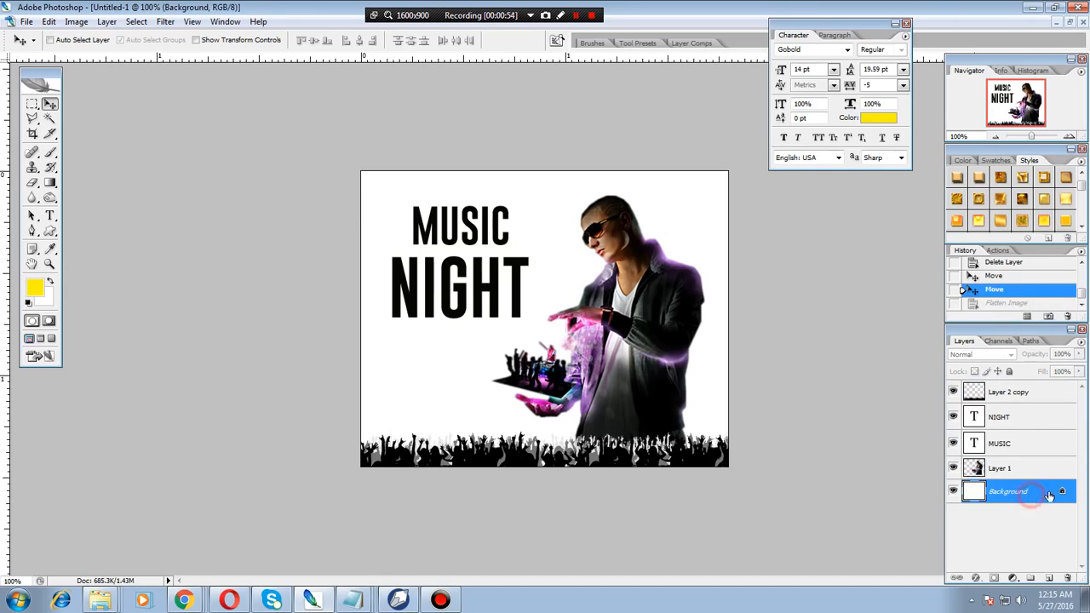
click(1049, 577)
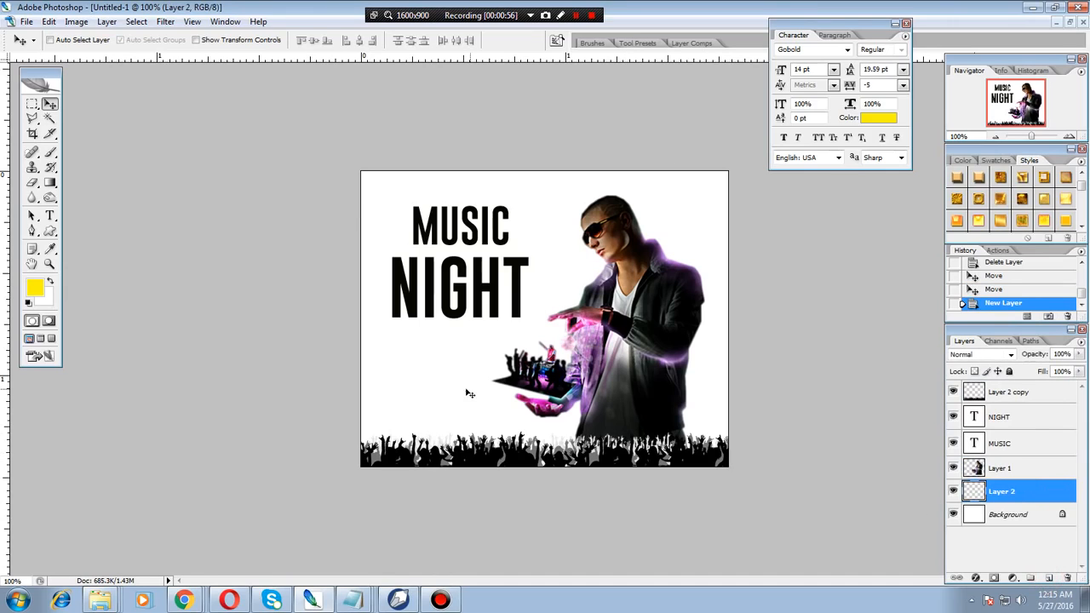
key(alt+BackSpace)
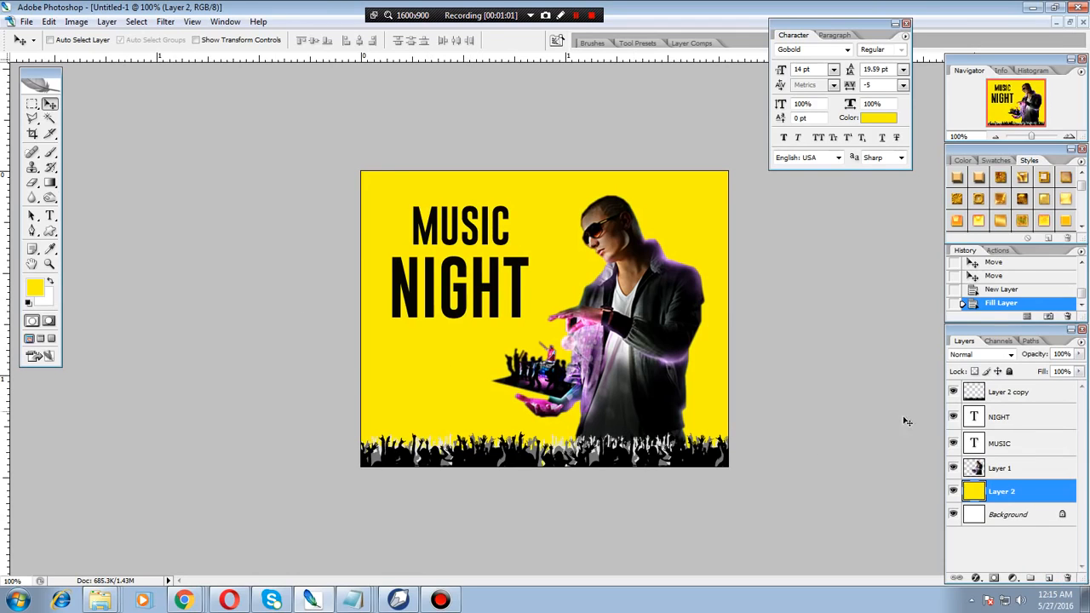
Apply an orange-yellow-orange linear gradient overlay at 90° to Layer 2 and flatten the poster into a single layer
double_click(1029, 492)
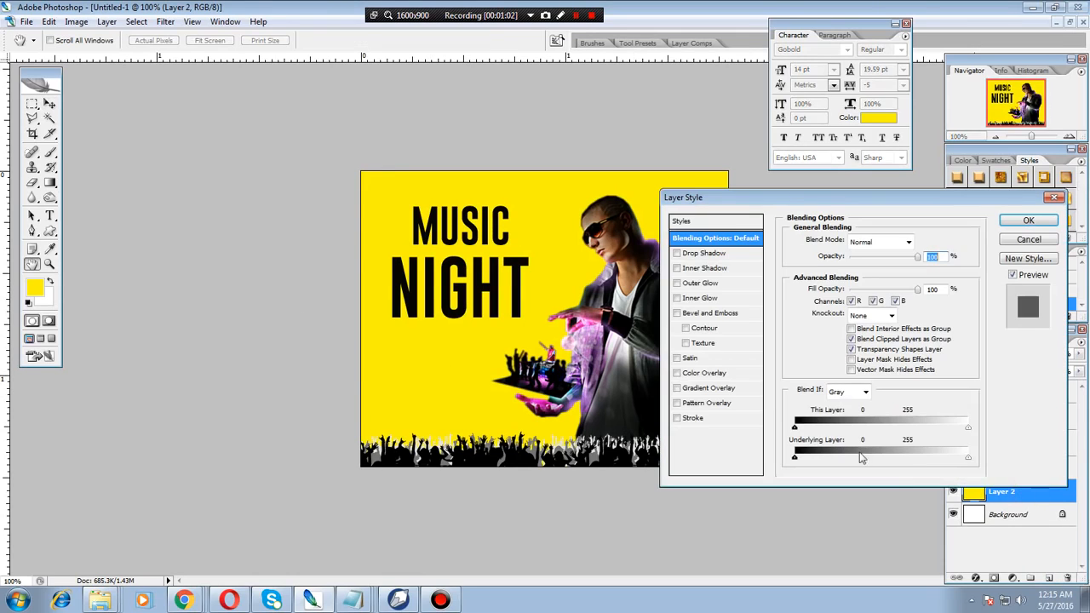
click(746, 389)
click(883, 273)
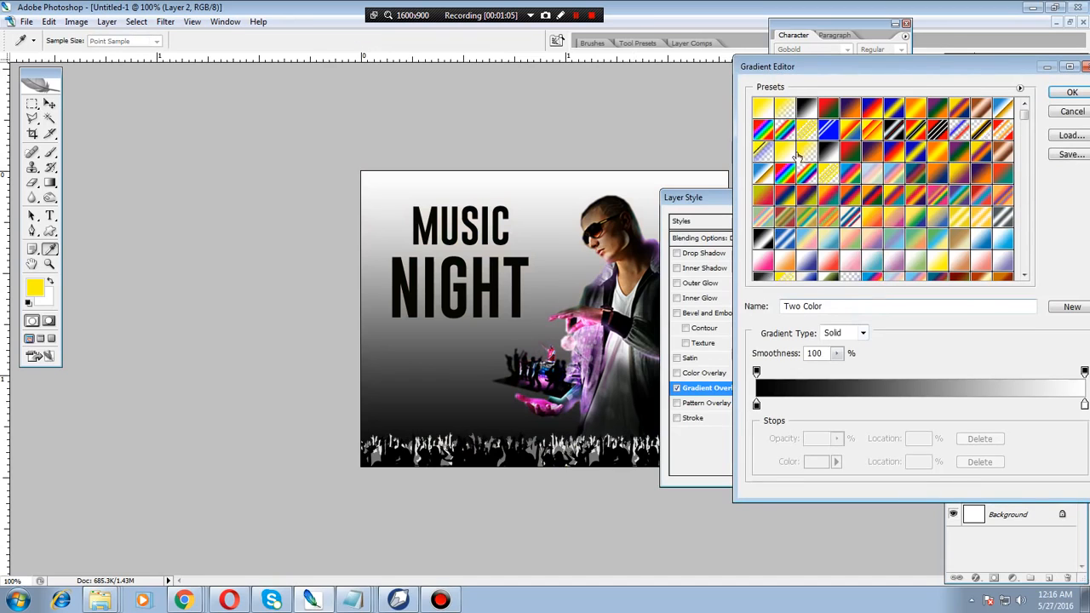
click(917, 108)
click(1071, 93)
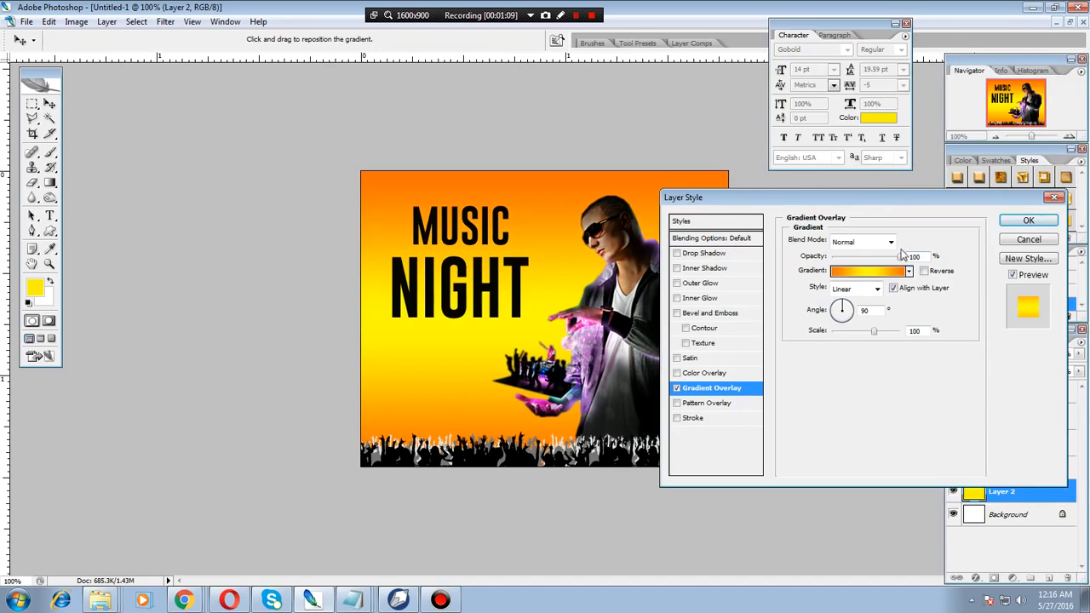
click(1029, 223)
key(alt+l)
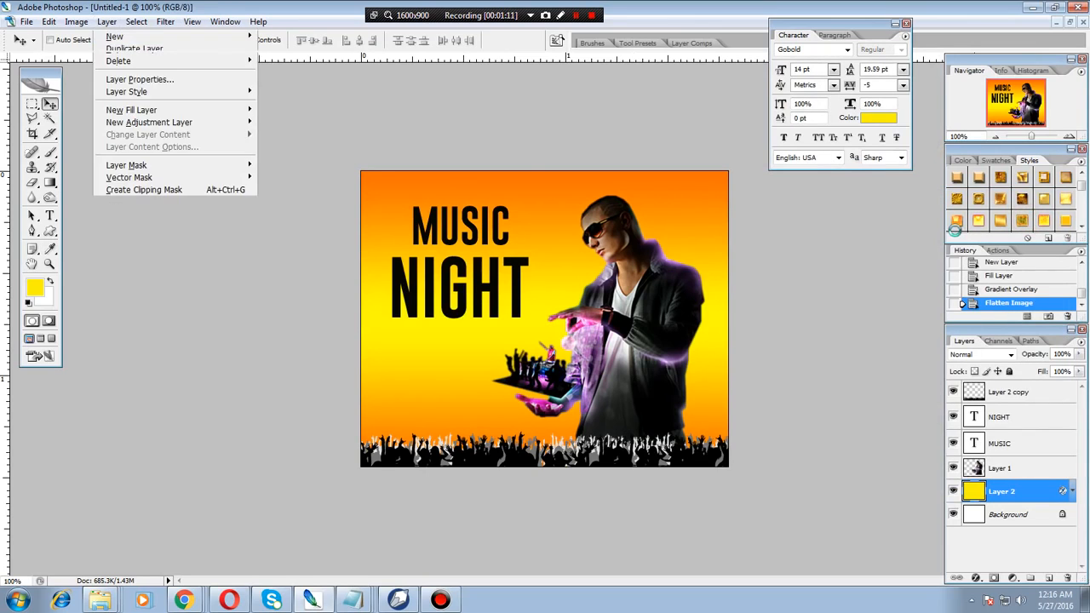
key(f)
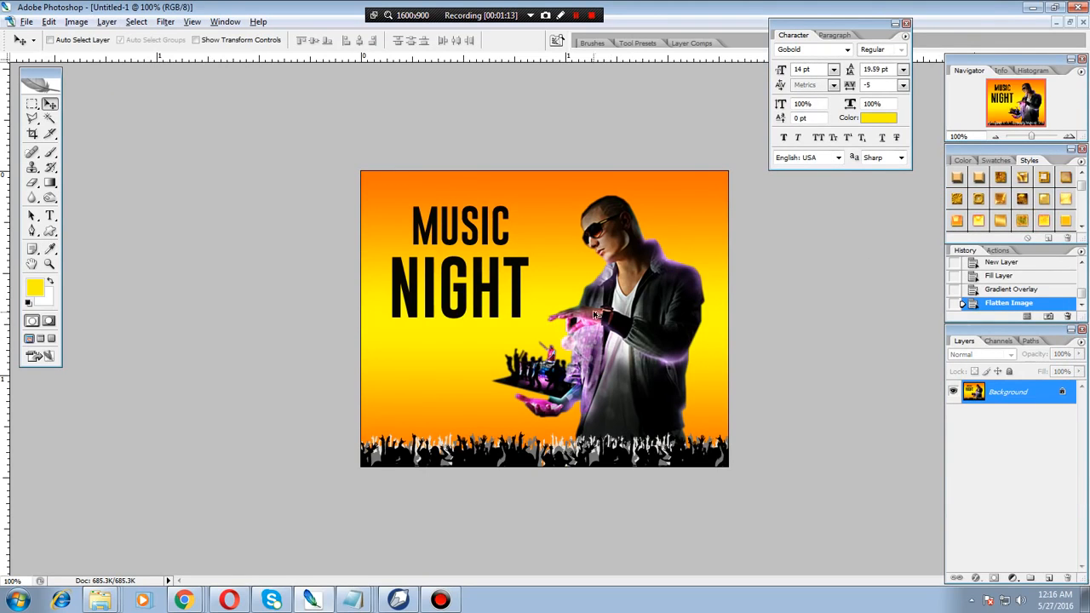
Start saving a copy of the flattened poster, with a newly created folder on the Desktop as the destination
key(alt+f)
key(a)
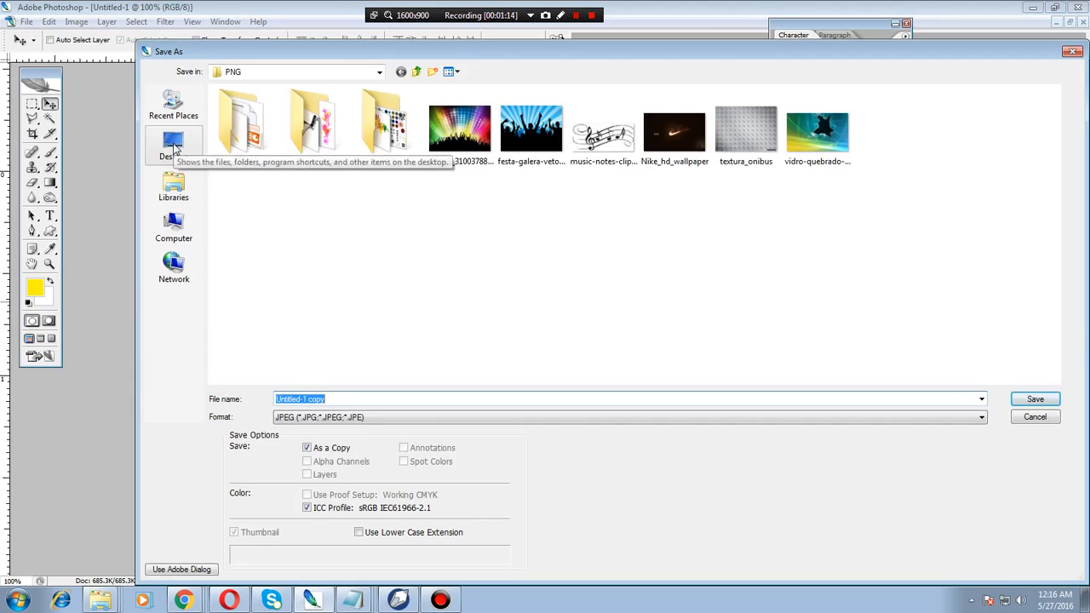
click(175, 149)
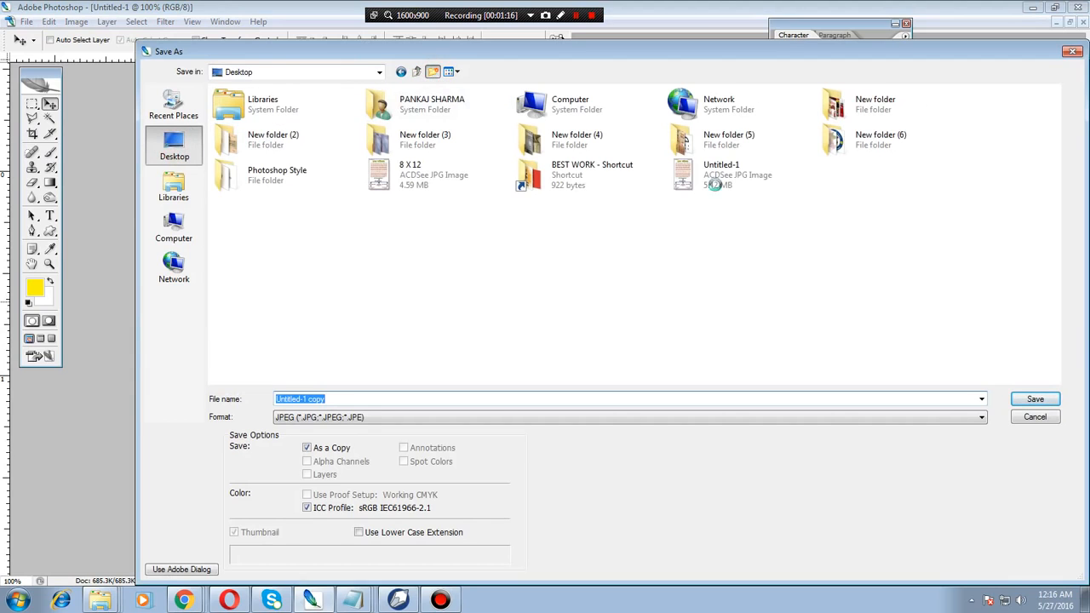
key(ctrl+shift+n)
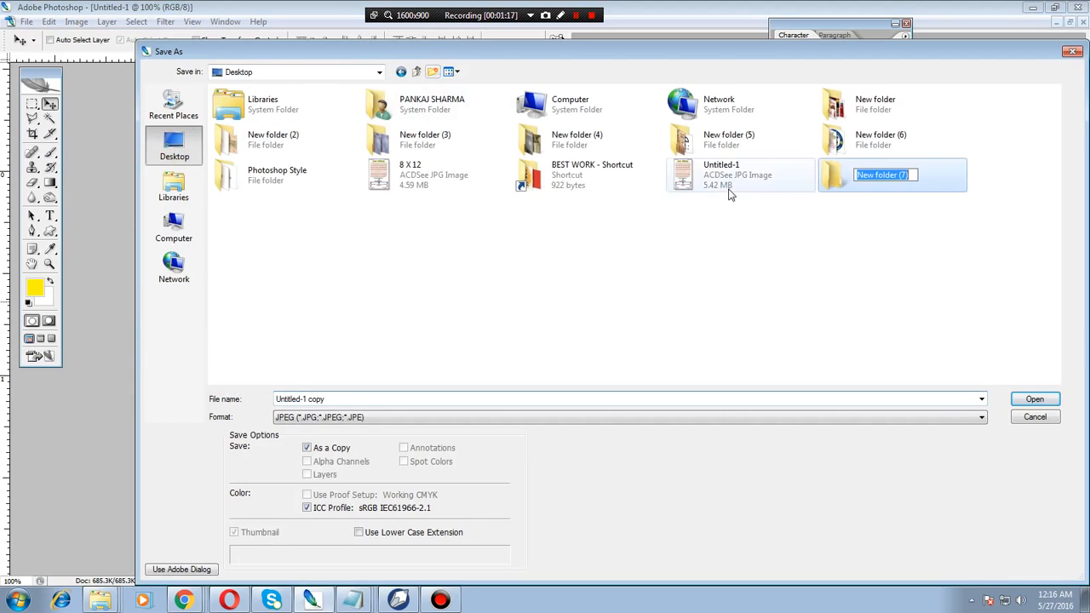
click(829, 176)
double_click(828, 177)
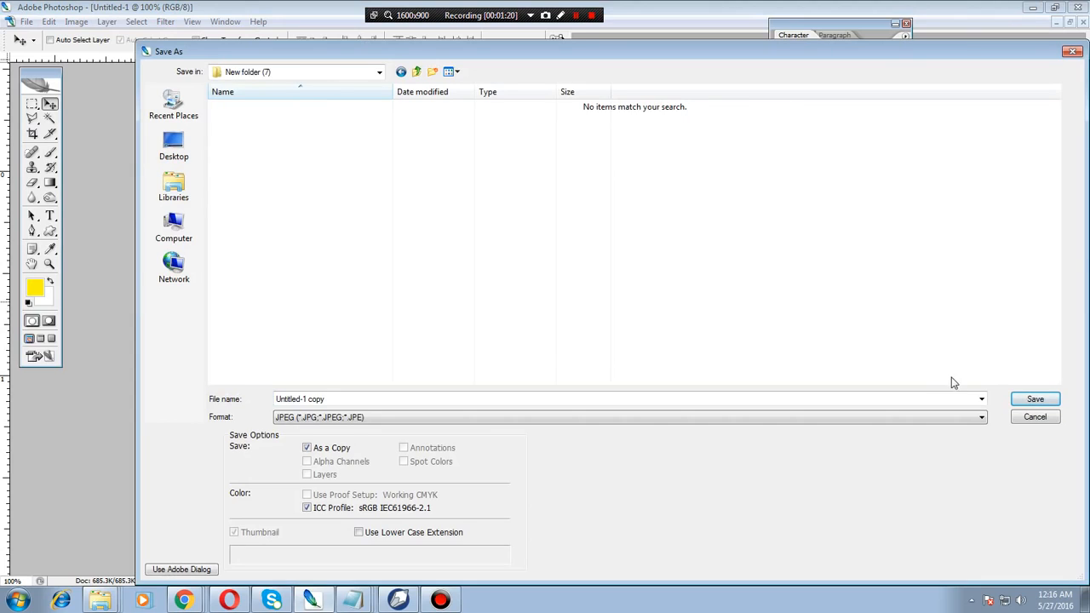
Save the poster as a JPEG named jpg with quality 12 (Maximum) and the Baseline Optimized format
click(389, 399)
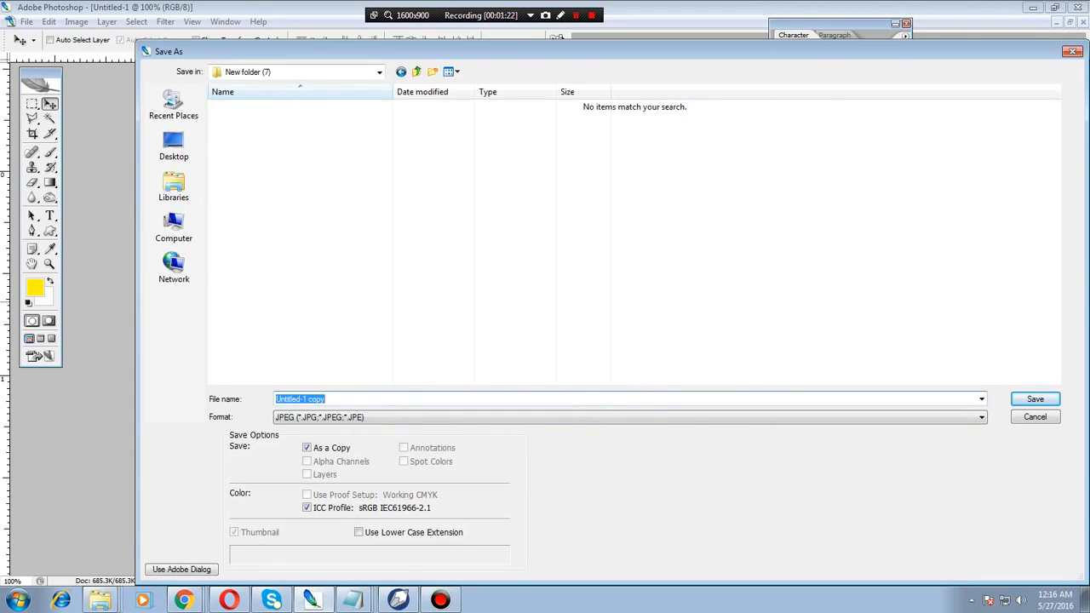
text(ps)
click(1036, 399)
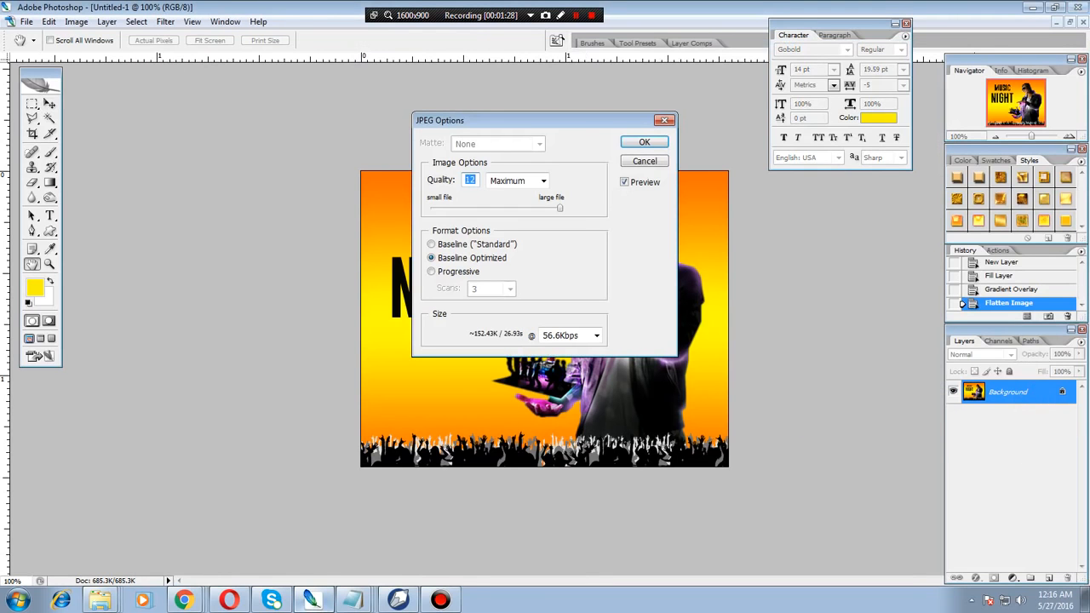
click(645, 141)
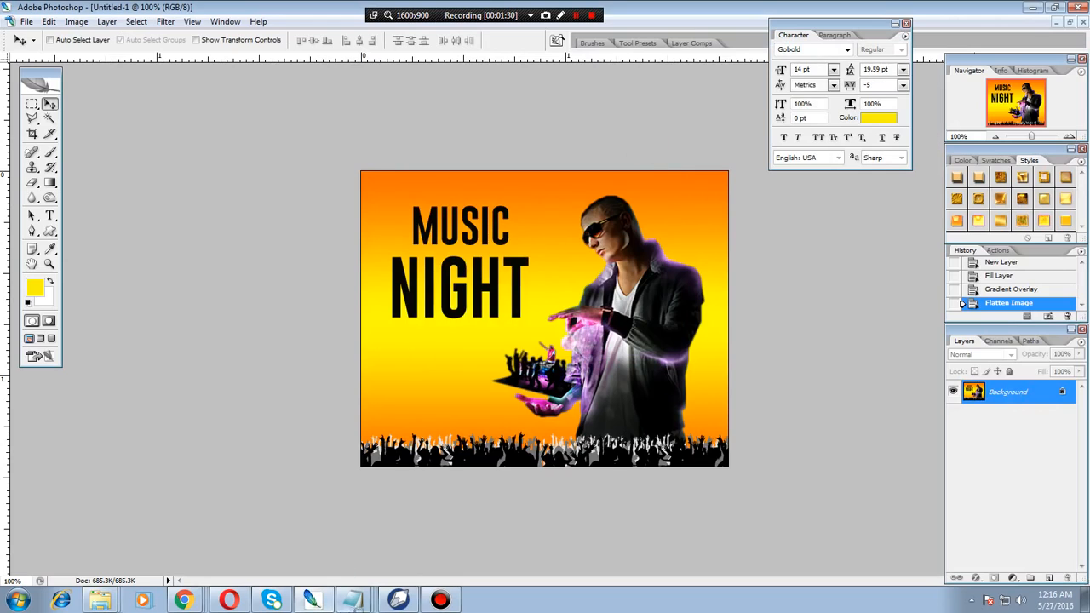
Switch to CorelDRAW and import the poster JPEG from New folder (7) on the Desktop onto the page
key(alt+Tab)
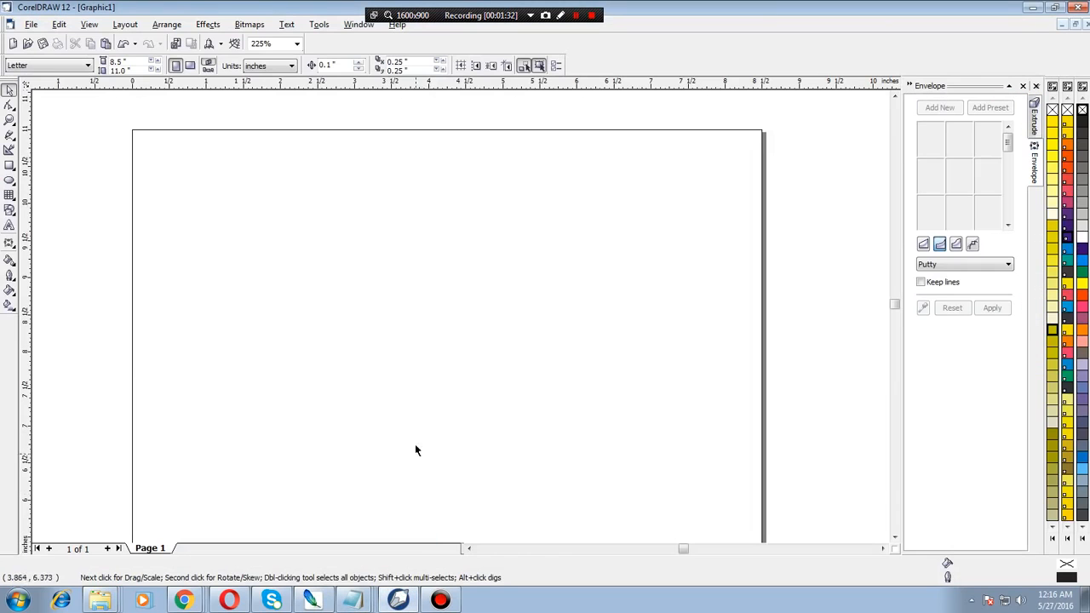
click(31, 25)
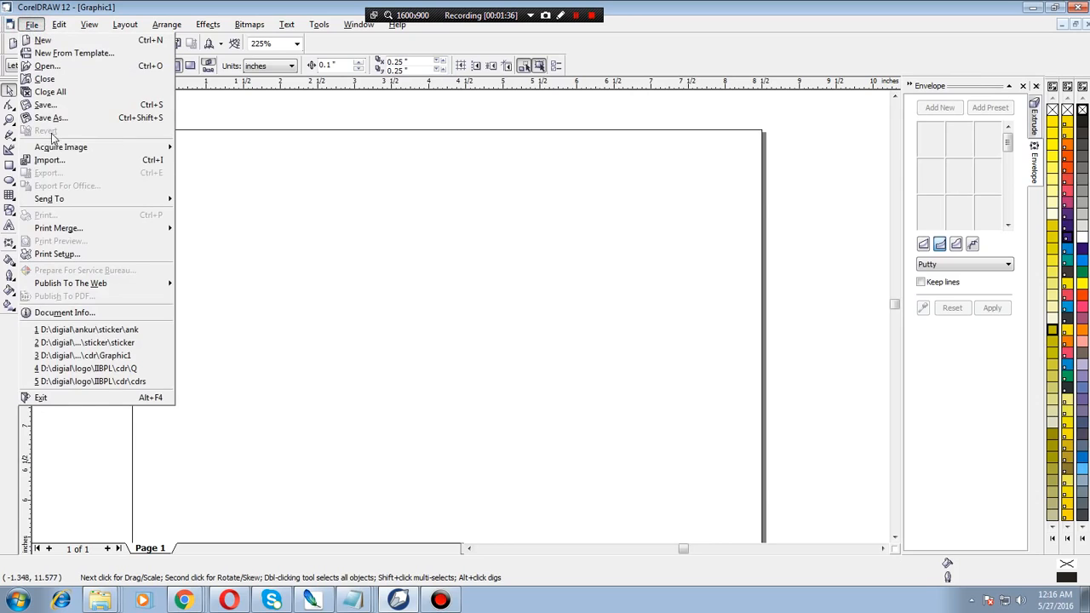
click(52, 162)
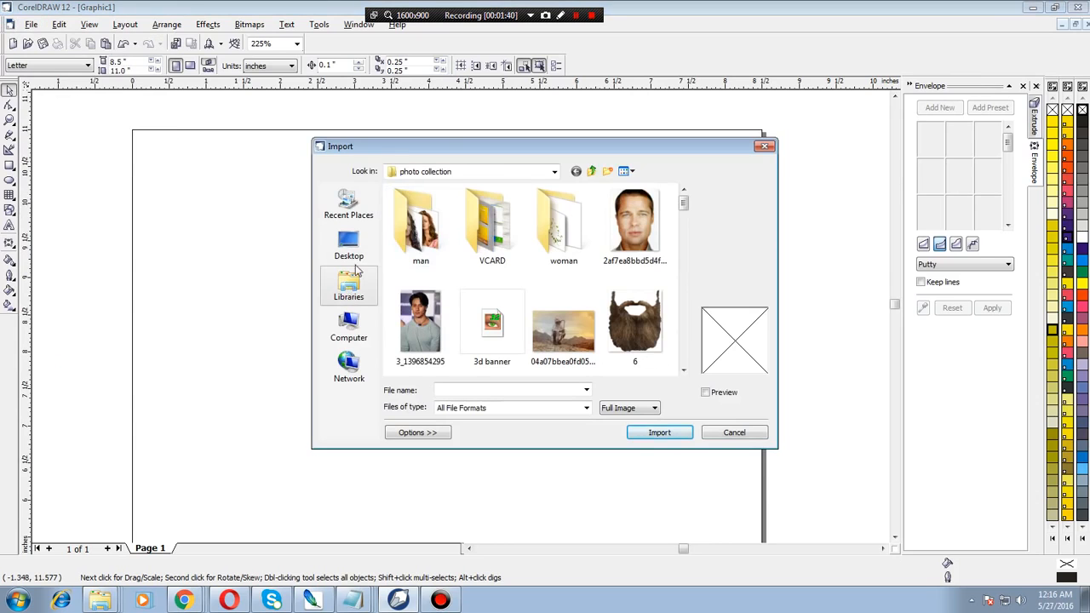
click(348, 245)
scroll(440, 302, down, 2)
scroll(465, 333, down, 3)
scroll(478, 360, down, 2)
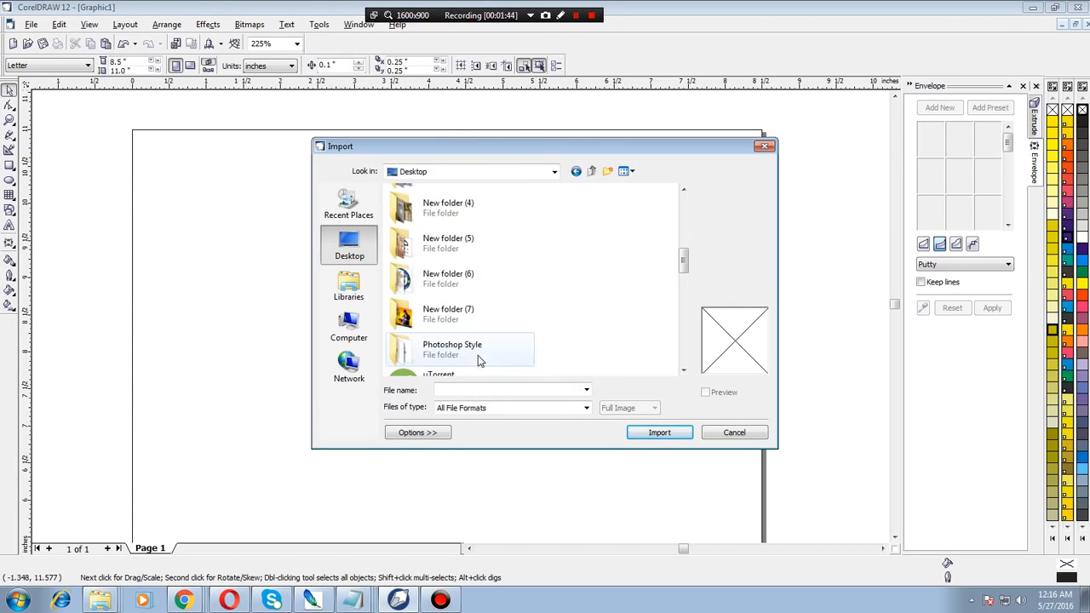
double_click(462, 311)
double_click(426, 232)
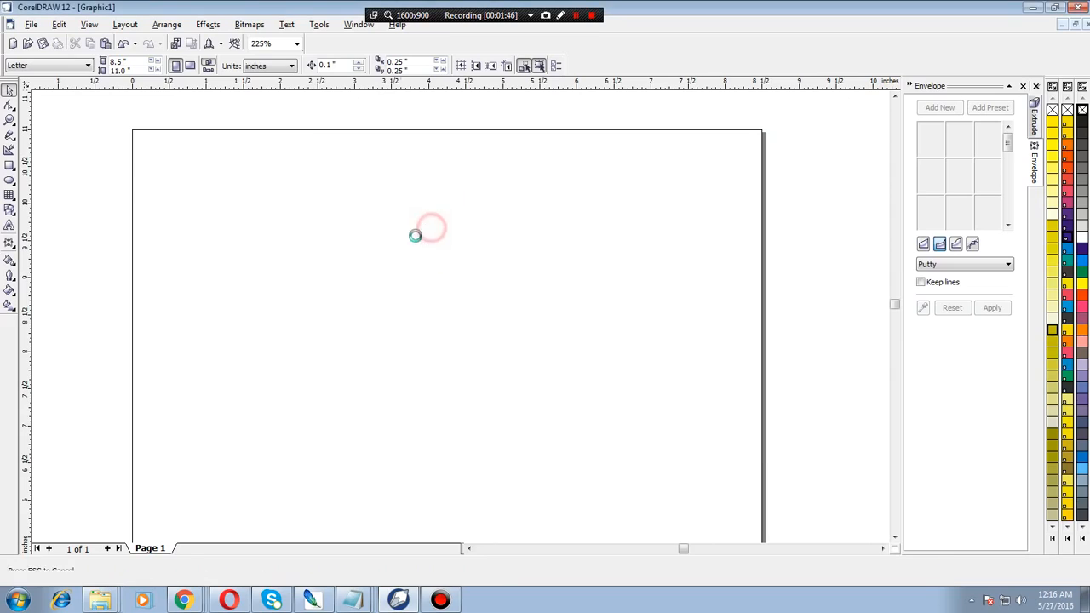
click(358, 232)
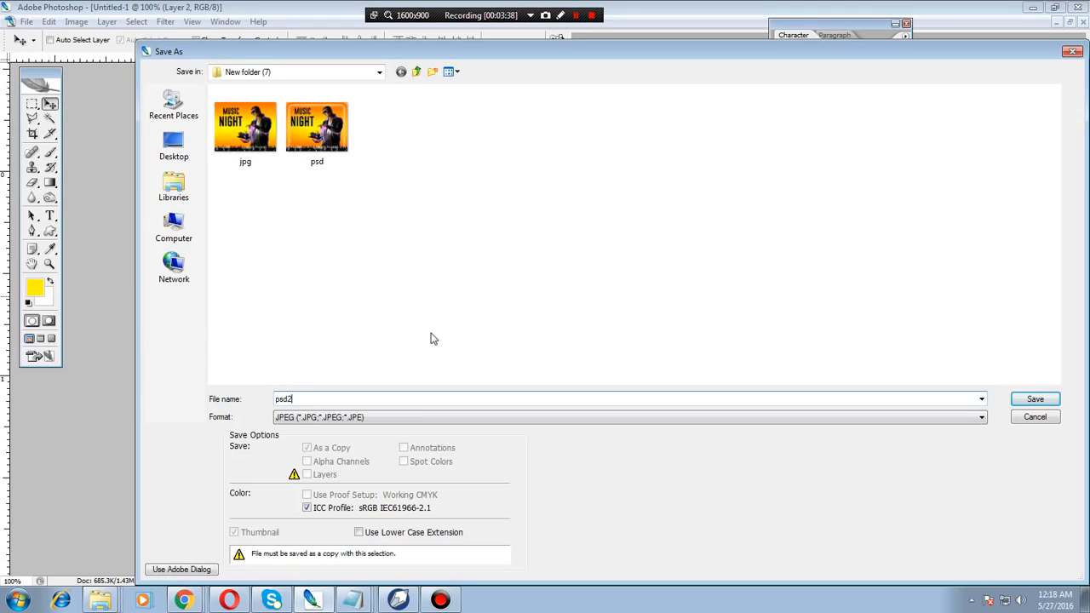
Save the poster as psd2 in Photoshop PSD format in New folder (7), keeping its layers
click(980, 419)
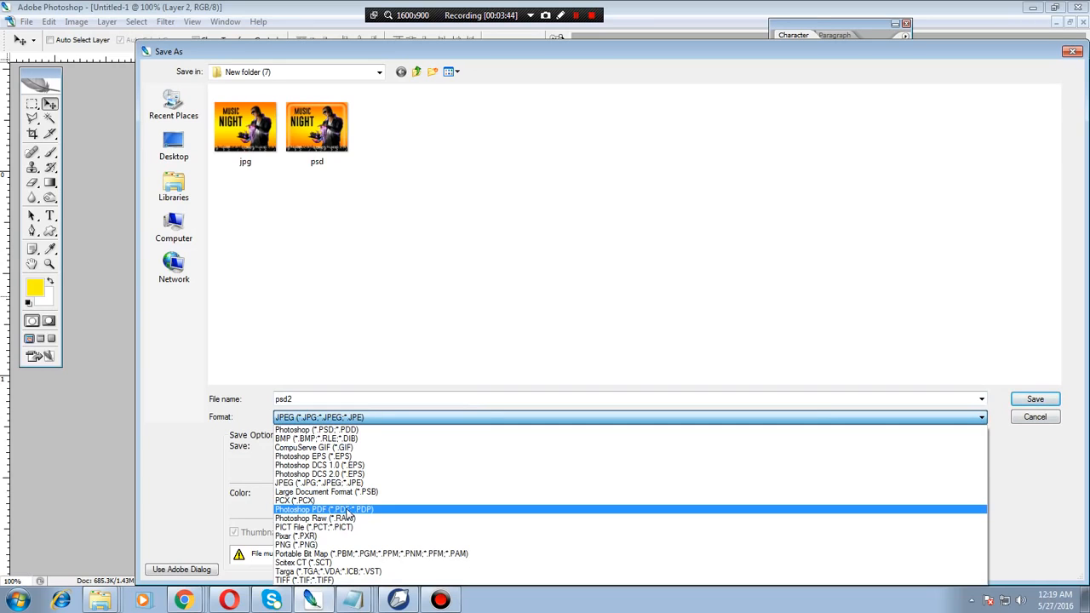
click(343, 430)
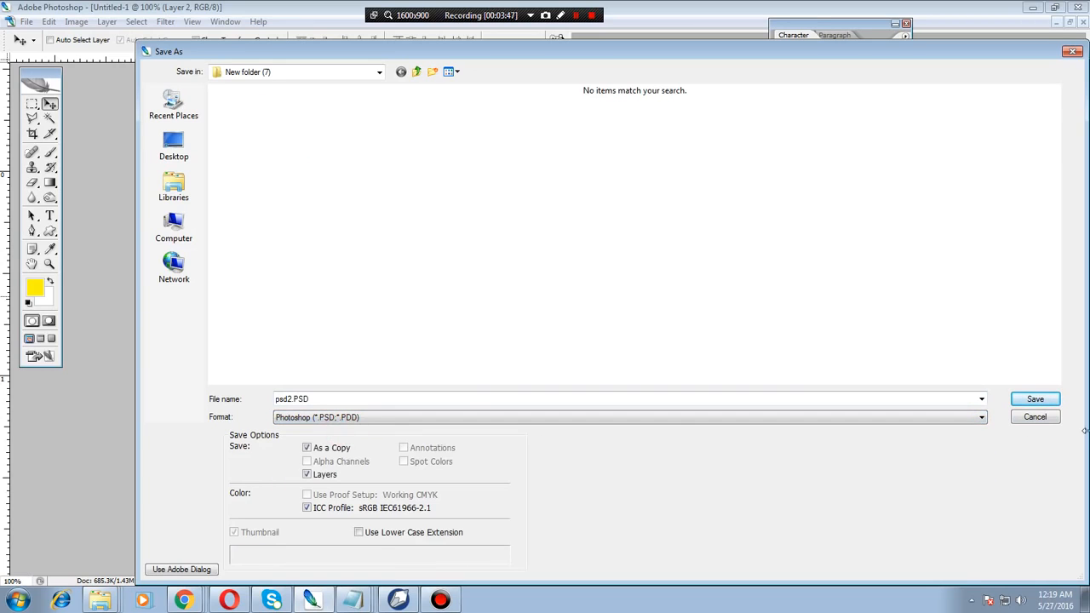
click(1035, 399)
click(700, 194)
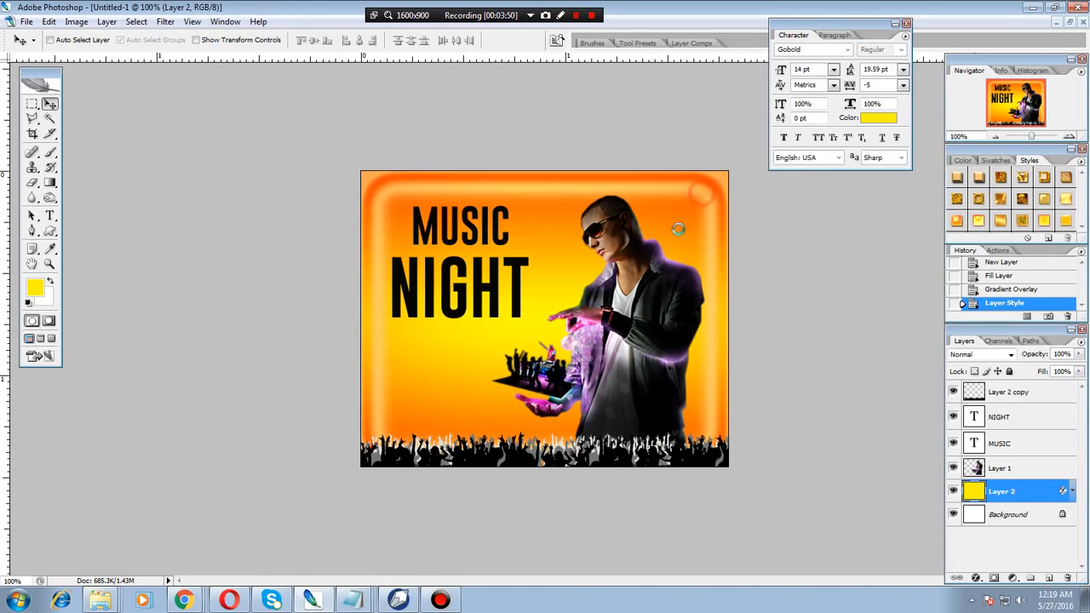
Switch to CorelDRAW and import psd2 from New folder (7), placing it on the page at its original size
click(400, 600)
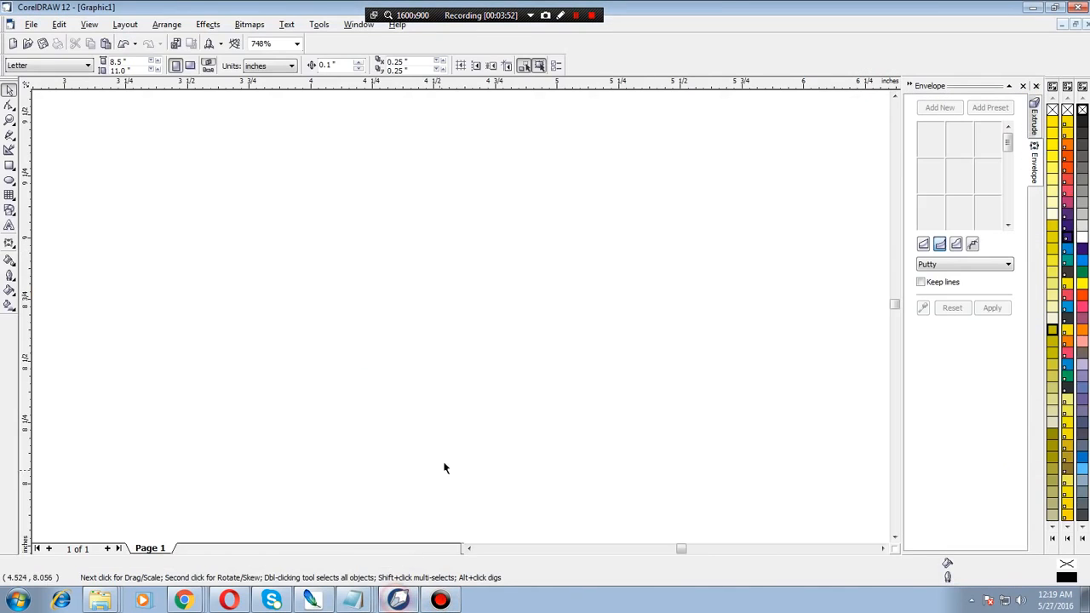
key(ctrl+i)
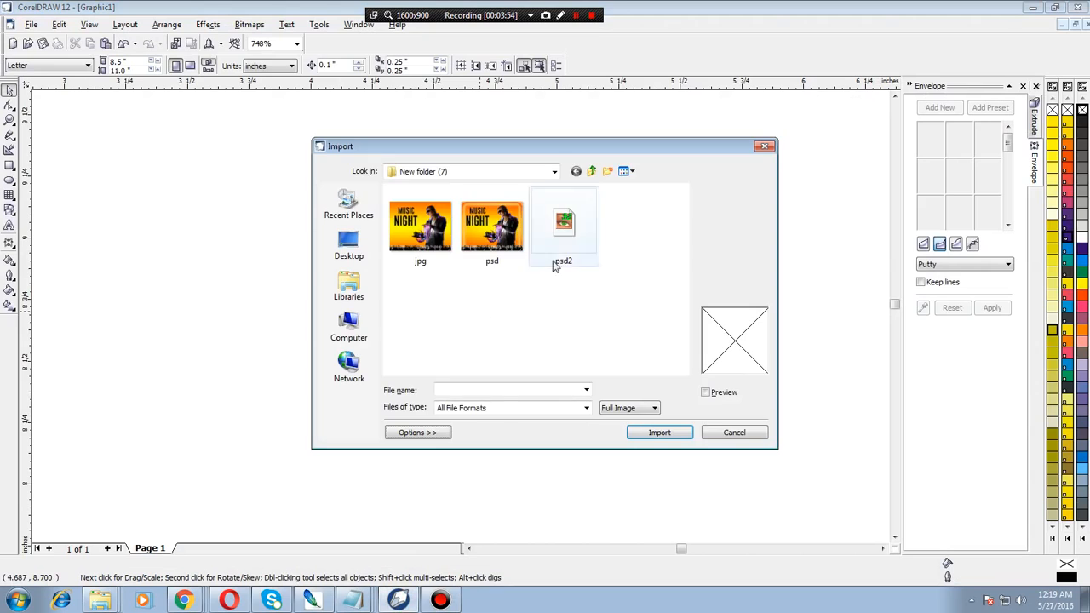
double_click(563, 228)
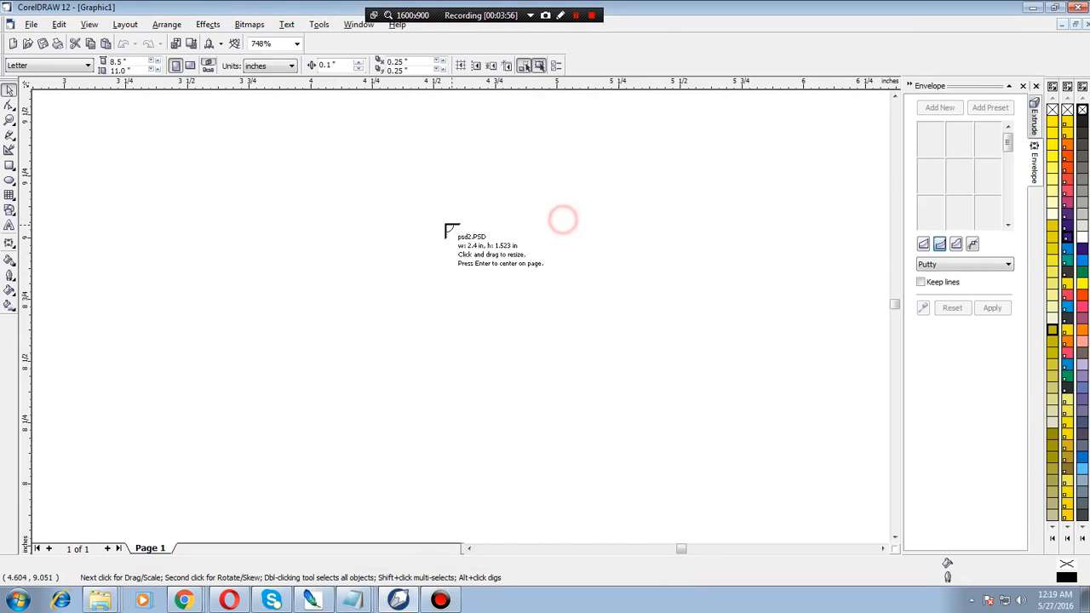
click(408, 213)
key(shift+F4)
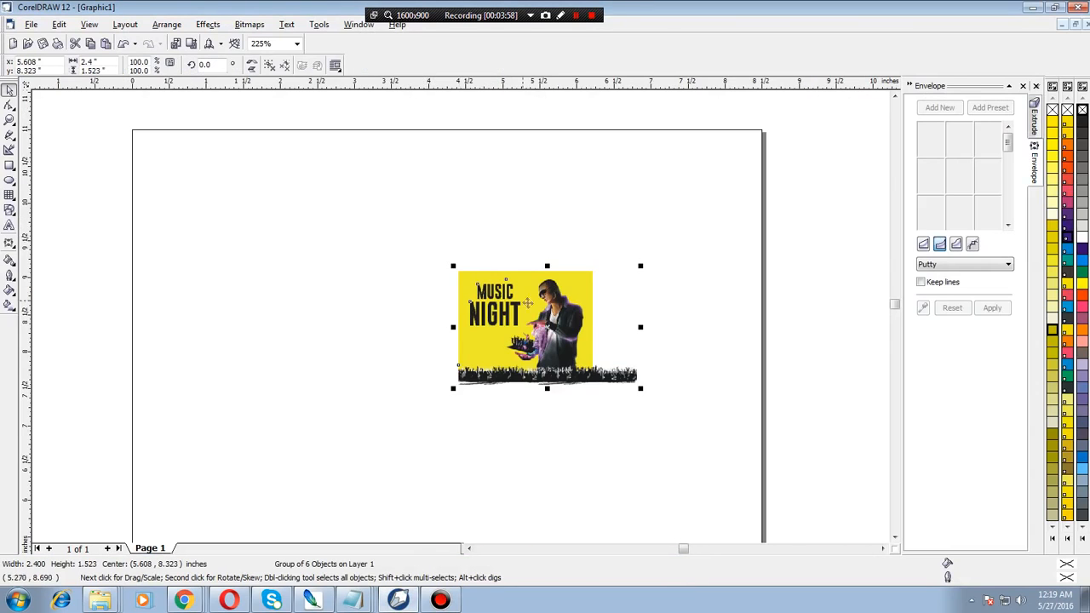
Ungroup the imported psd2 poster into separate objects
key(z)
drag(430, 243, 645, 409)
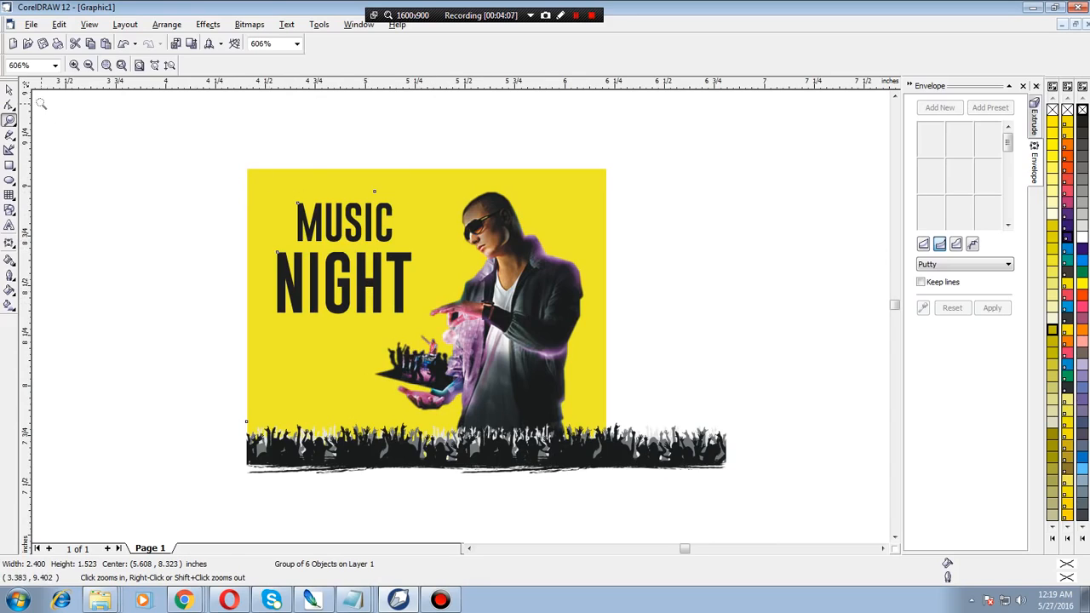
click(8, 90)
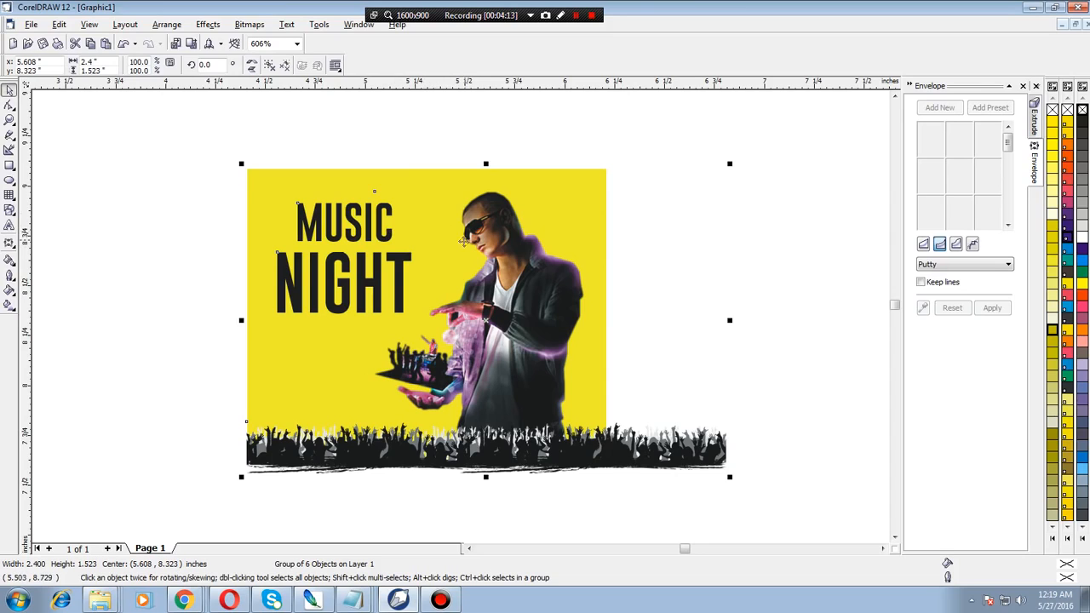
click(819, 215)
click(447, 213)
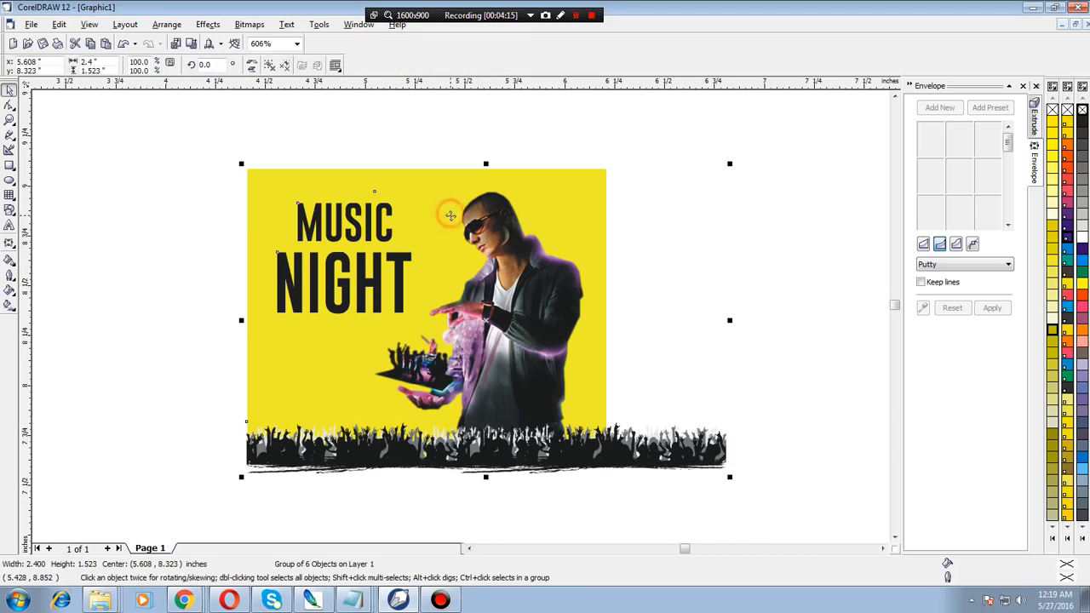
click(159, 26)
click(195, 128)
Select the DJ figure alone and move it to the right, off the yellow background
click(590, 171)
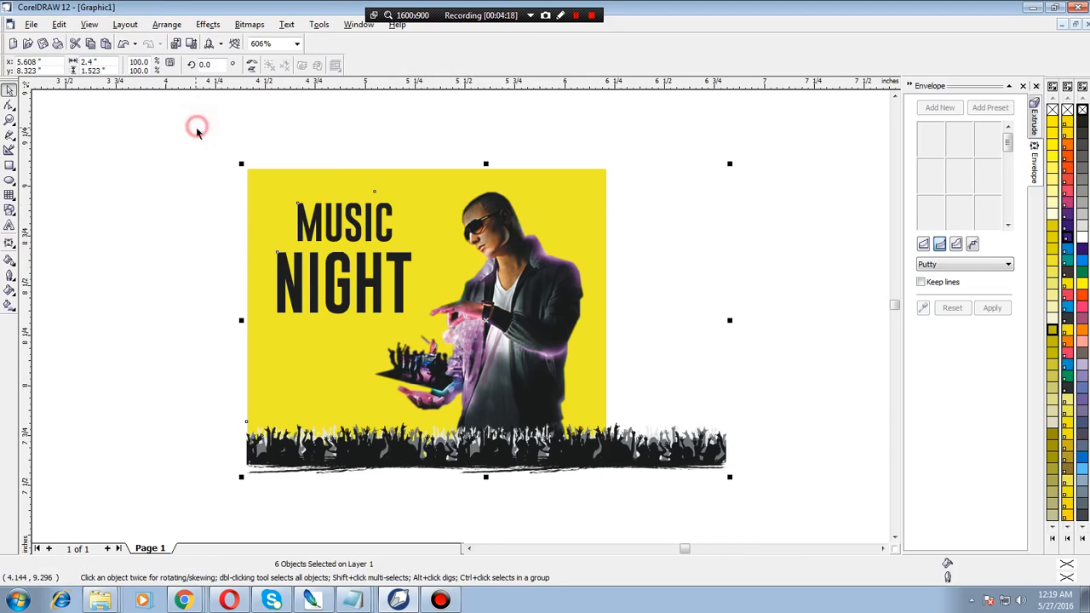
click(648, 286)
click(726, 288)
click(51, 298)
drag(541, 332, 768, 333)
Move the yellow background rectangle up and to the left, and delete it
click(477, 294)
drag(494, 297, 381, 271)
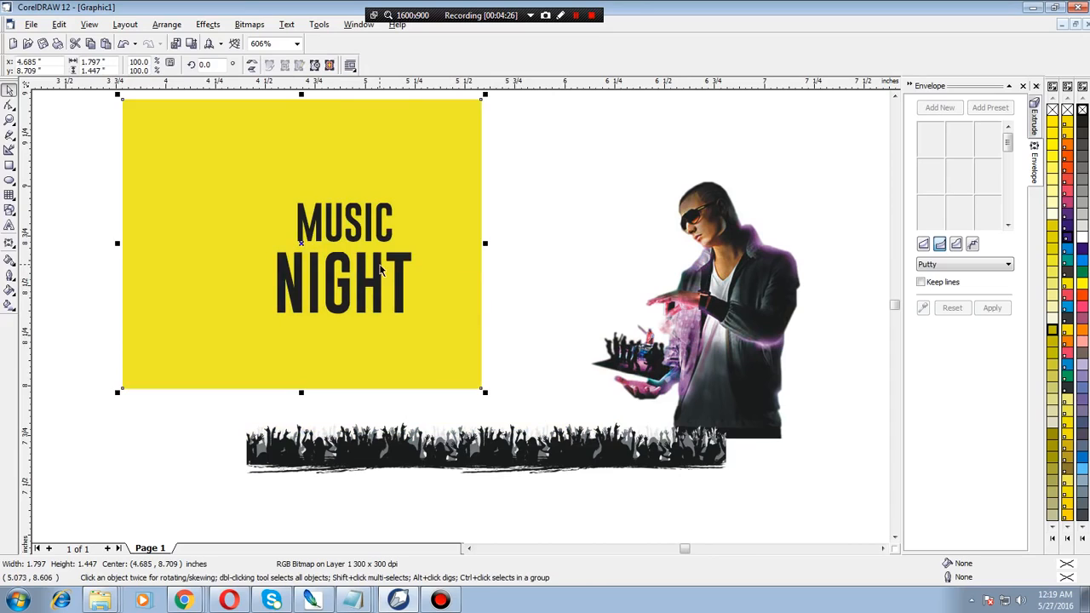
key(Delete)
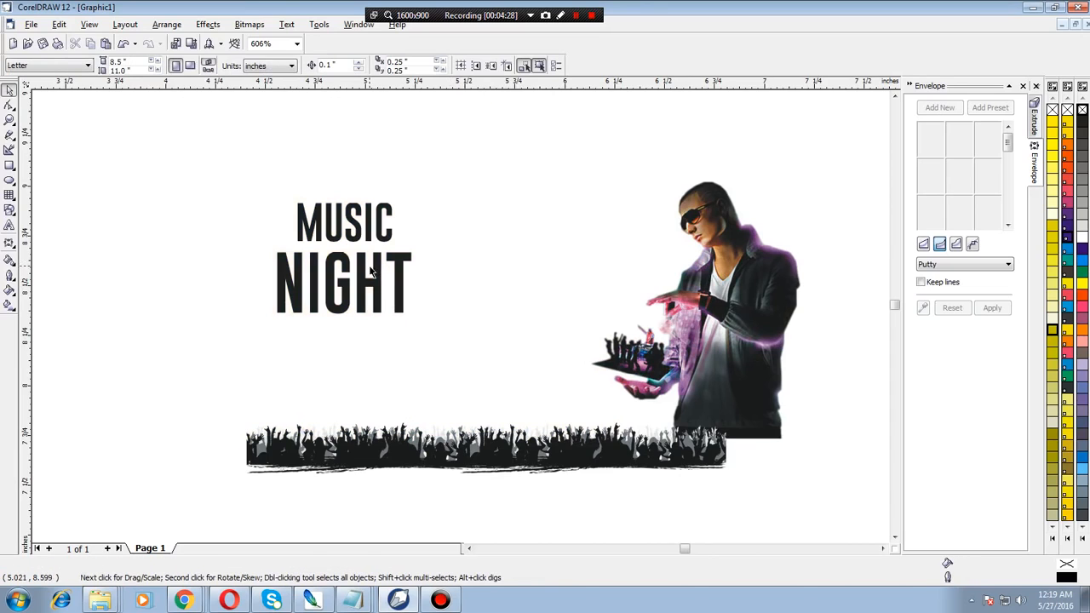
Move the DJ figure back toward the MUSIC NIGHT text
click(707, 296)
right_click(741, 303)
click(715, 266)
drag(730, 291, 568, 316)
Select all remaining poster objects on the page and delete them
click(238, 157)
drag(199, 173, 786, 506)
key(Escape)
click(117, 149)
drag(113, 148, 673, 474)
key(Delete)
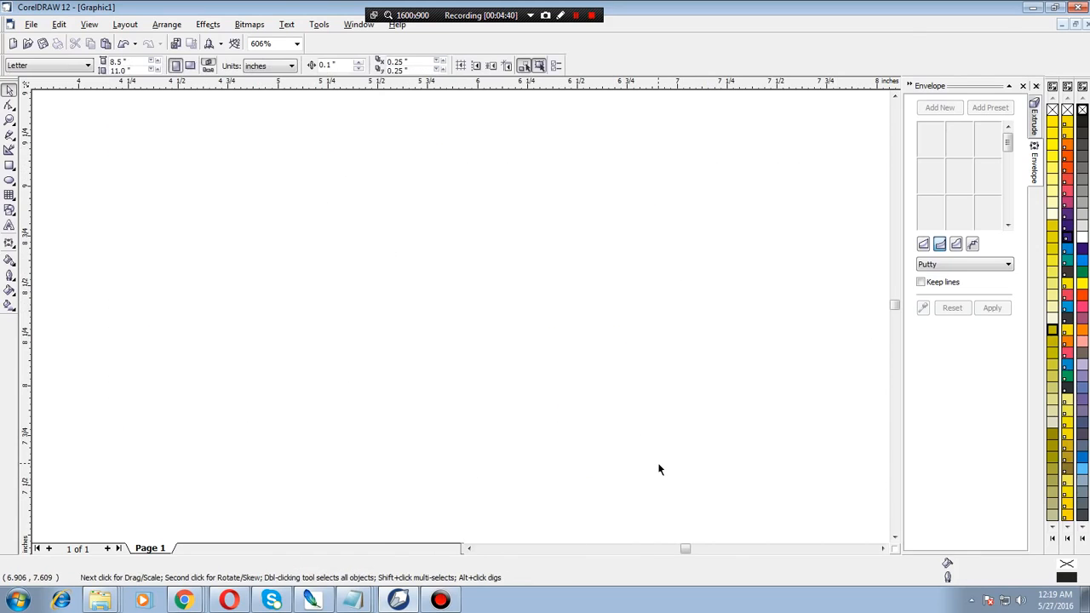
Switch to Photoshop and duplicate the gradient background layer, Layer 2, within the same document
key(alt+Tab)
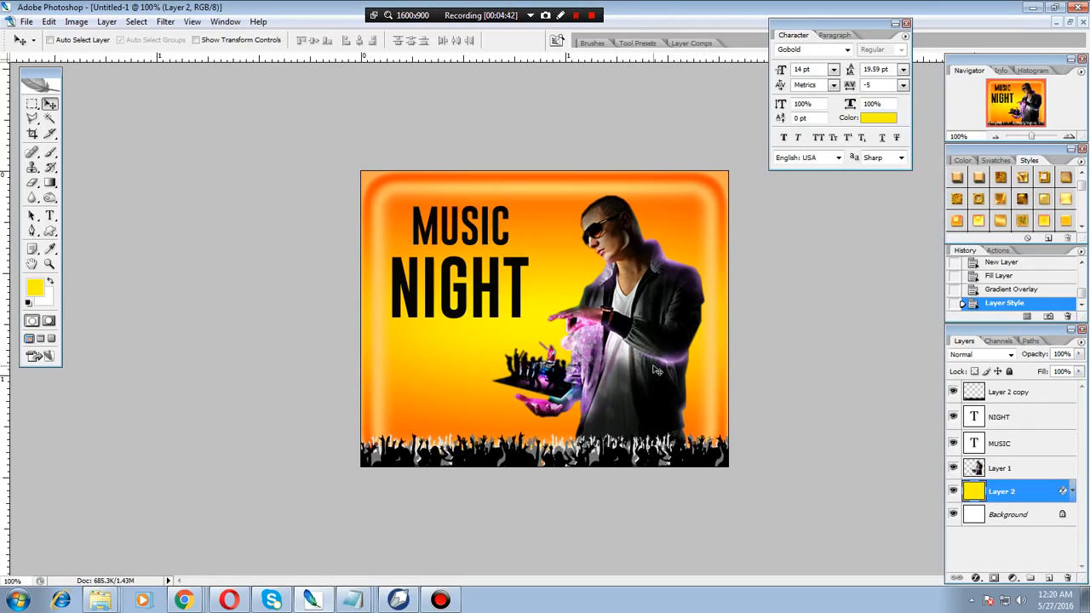
right_click(712, 322)
drag(1003, 491, 730, 374)
right_click(540, 260)
key(Escape)
key(alt+l)
key(Right)
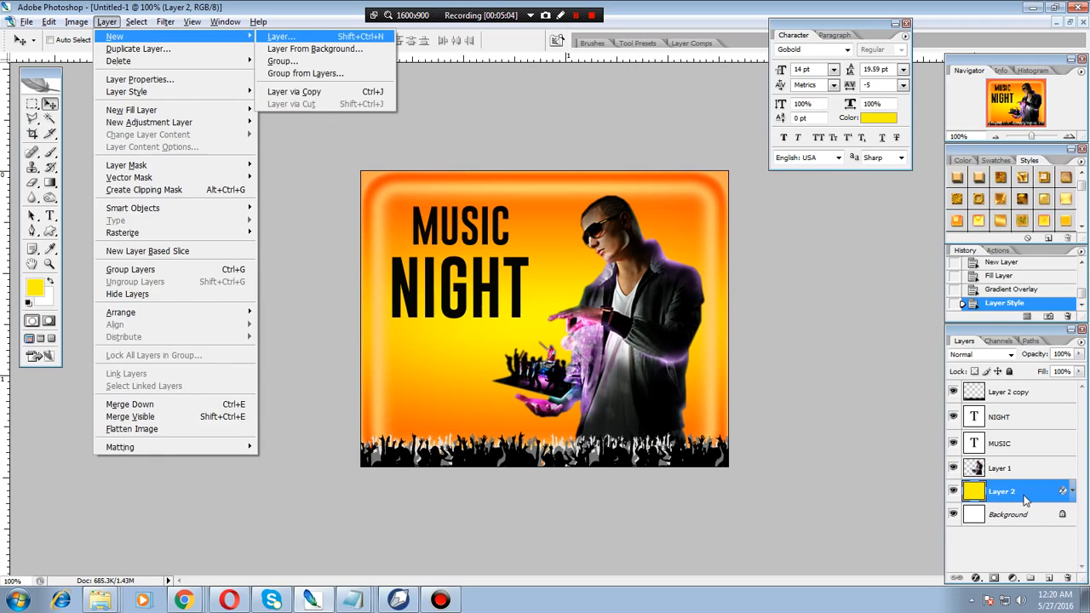
click(141, 48)
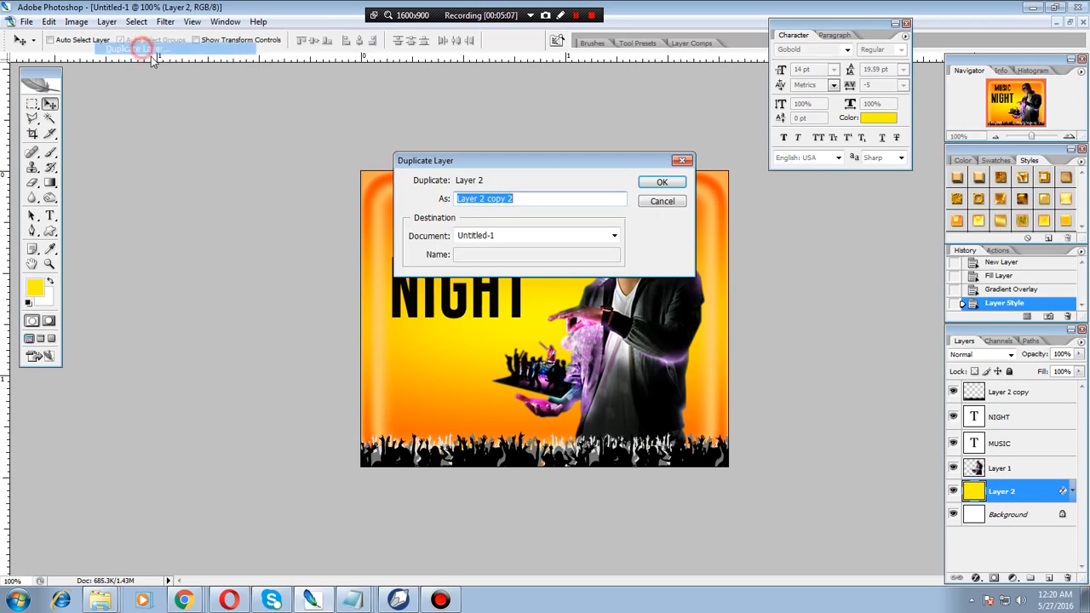
click(656, 183)
Merge Layer 2 with its duplicate and start saving the document under a new name
shift+click(1021, 517)
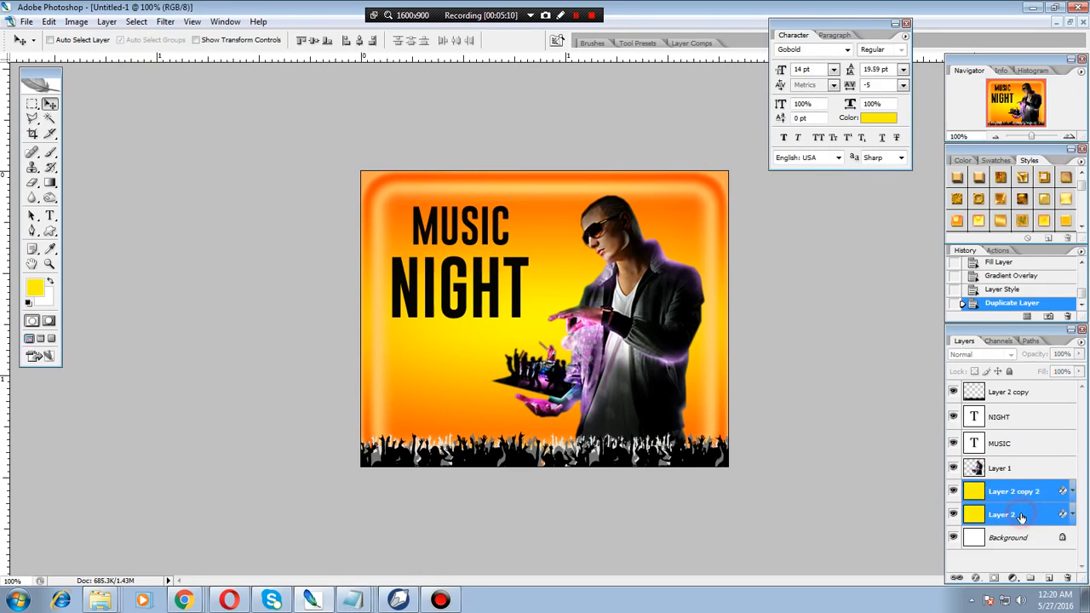
key(ctrl+e)
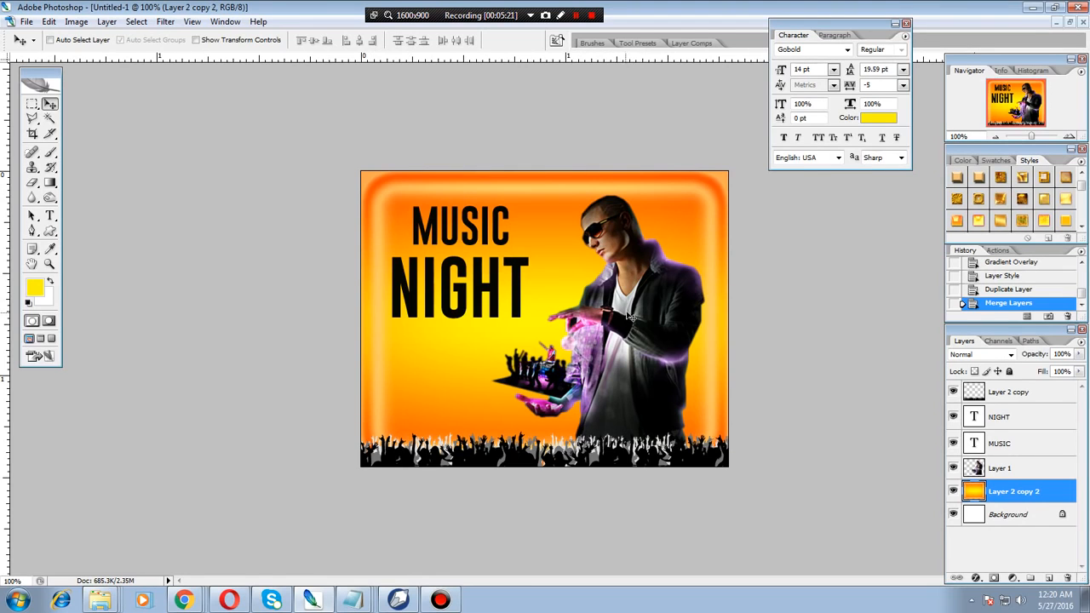
key(ctrl+shift+s)
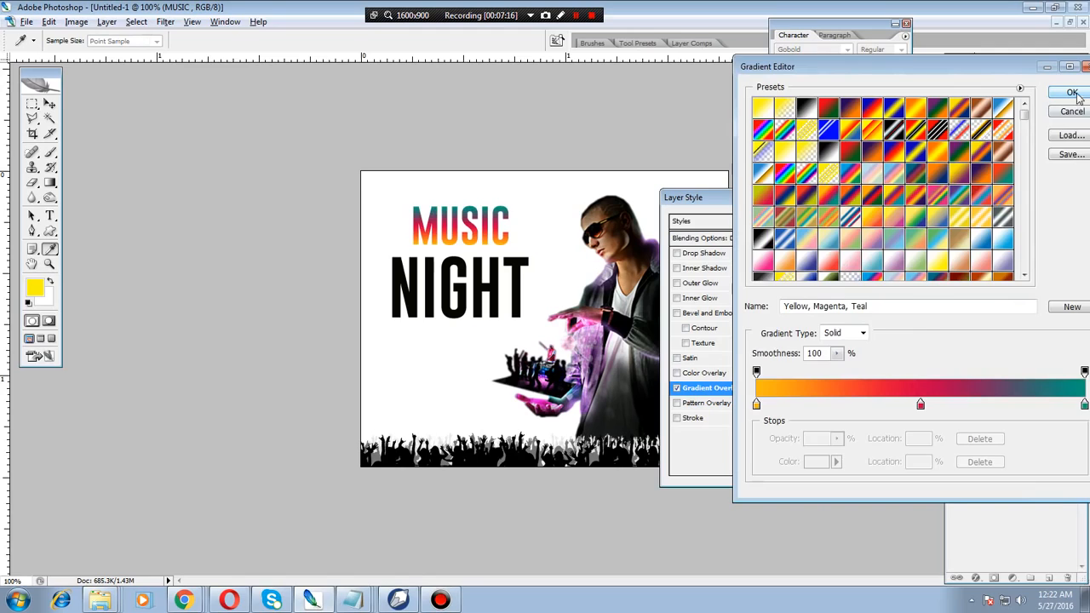
Apply the Yellow, Magenta, Teal gradient overlay and a white stroke to the MUSIC text layer
click(1071, 97)
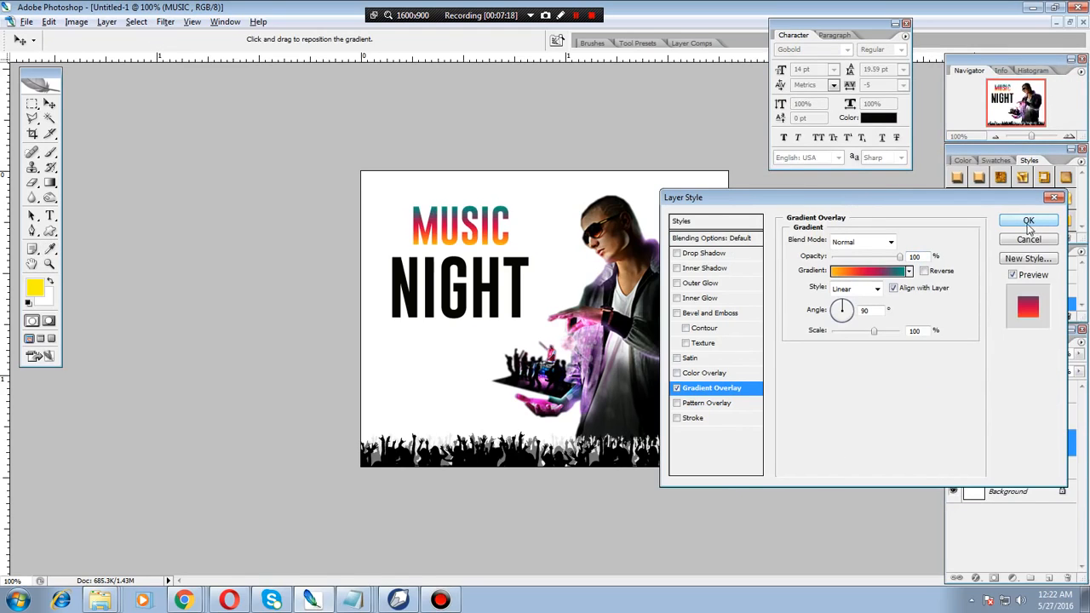
click(718, 420)
click(822, 353)
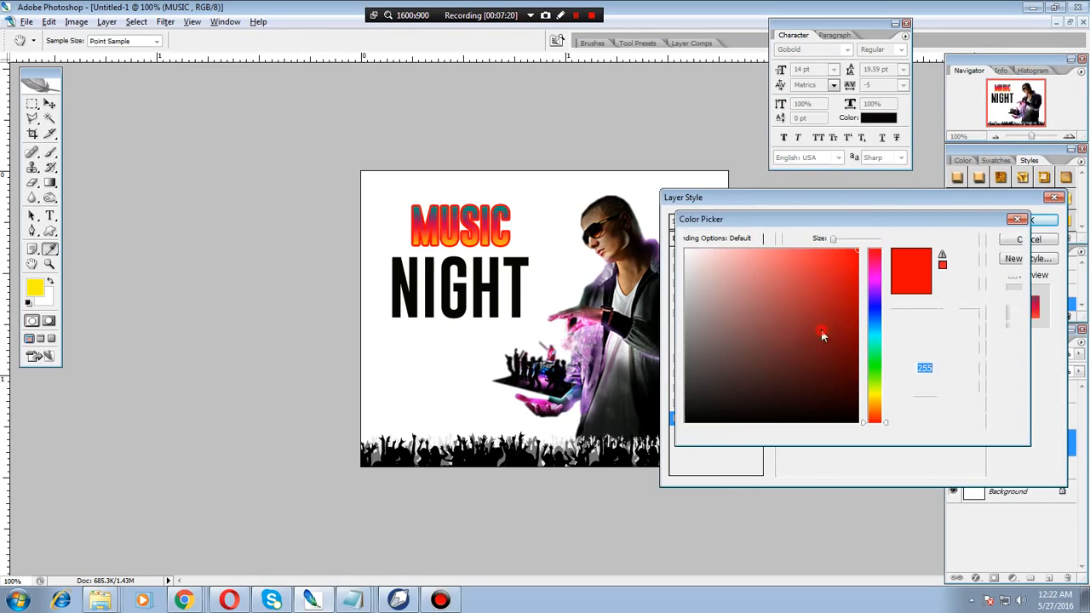
click(527, 339)
click(988, 241)
Add a drop shadow and a shallow Inner Bevel to the MUSIC text layer
click(747, 255)
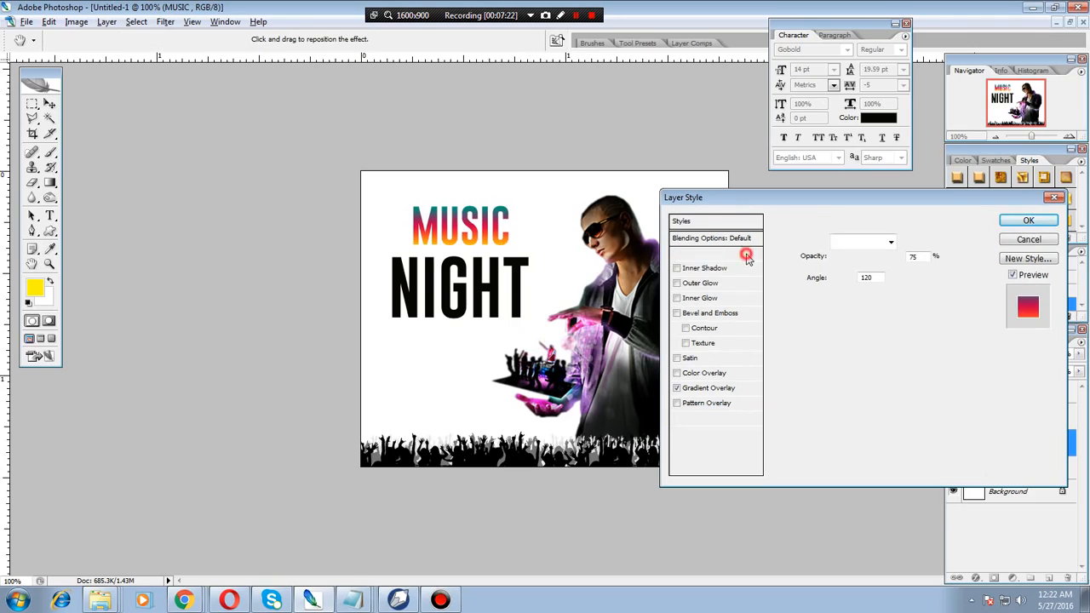
click(733, 313)
drag(850, 276, 844, 276)
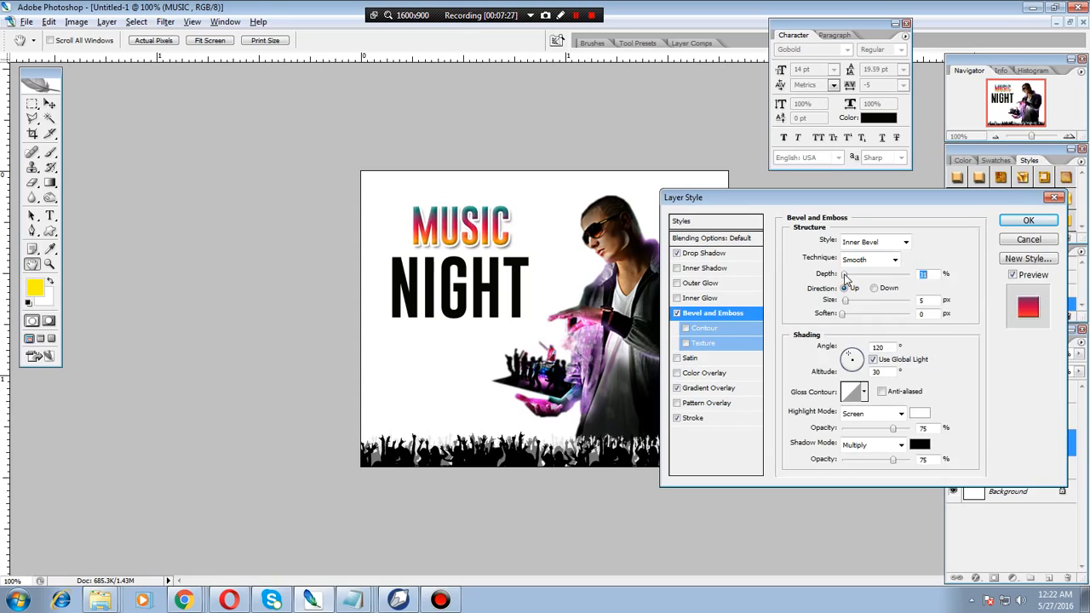
click(1028, 219)
Save the MUSIC layer's combined effects as a new reusable layer style
double_click(1028, 450)
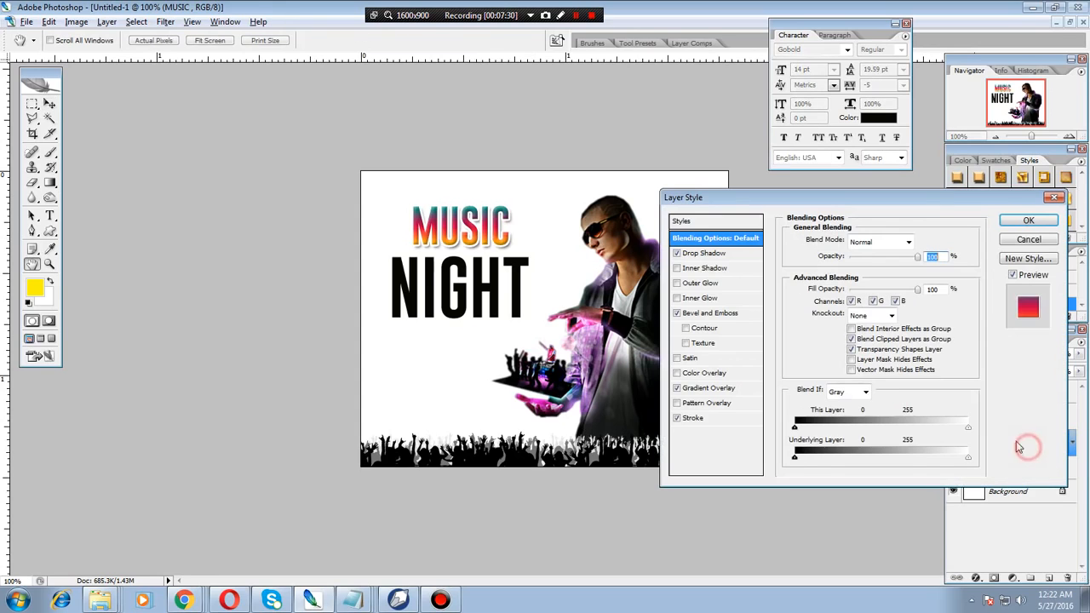
click(1030, 259)
click(670, 207)
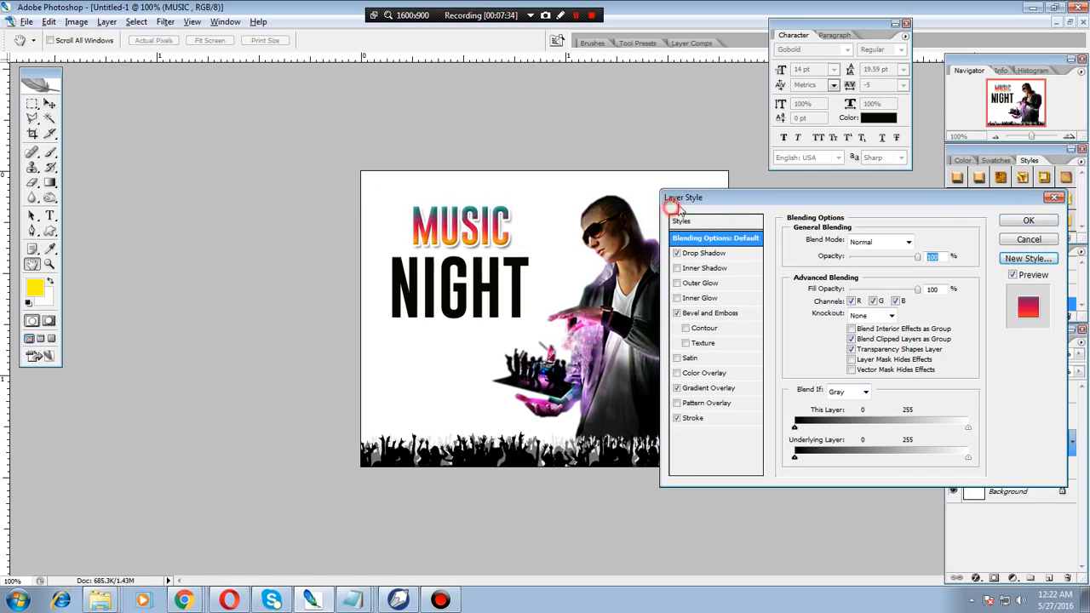
click(1028, 220)
Select the NIGHT text layer and apply the newly saved gradient style to it
right_click(519, 311)
click(532, 312)
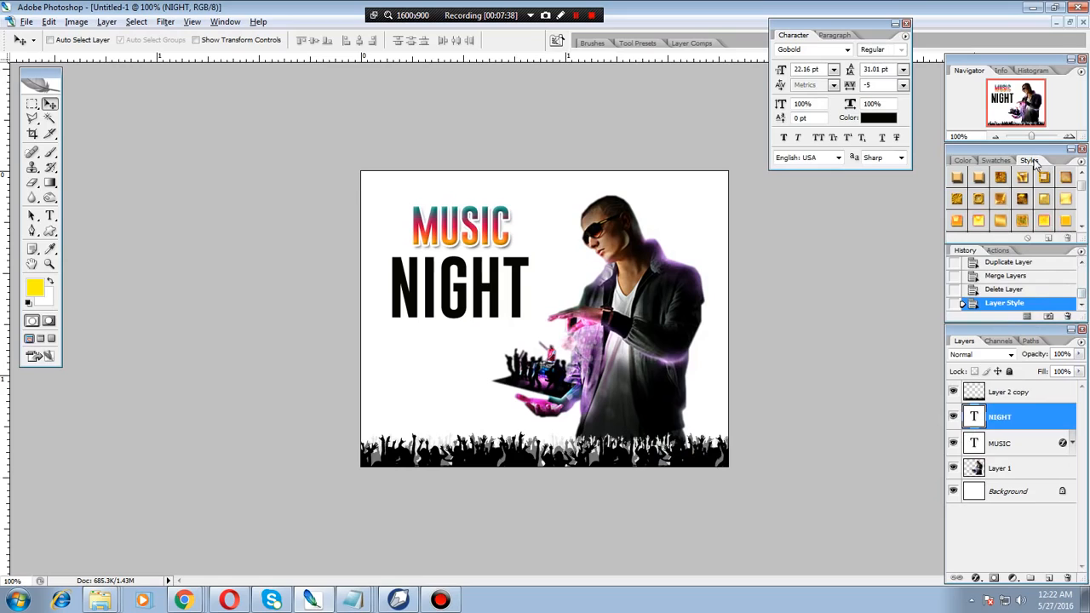
click(1081, 184)
click(1080, 193)
click(1081, 222)
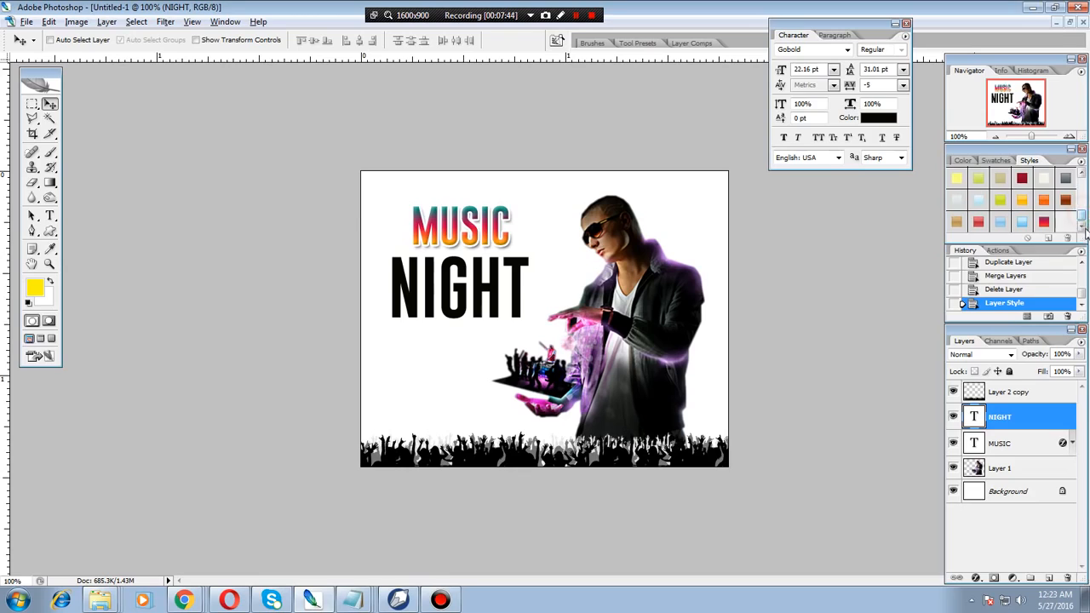
click(1044, 222)
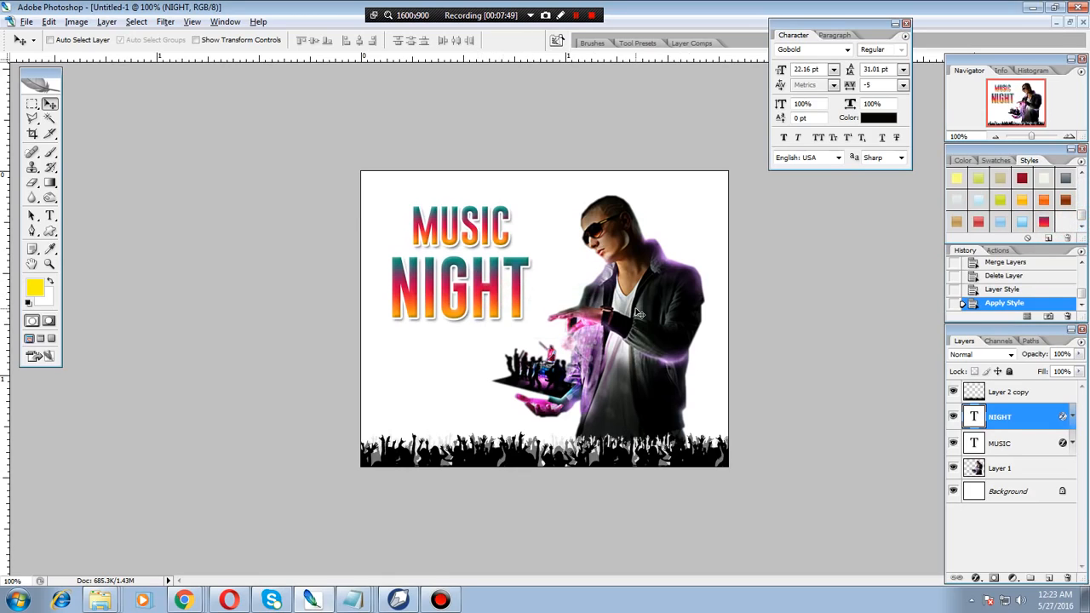
Save the document in Photoshop format as psd4, keeping its layers
key(ctrl+s)
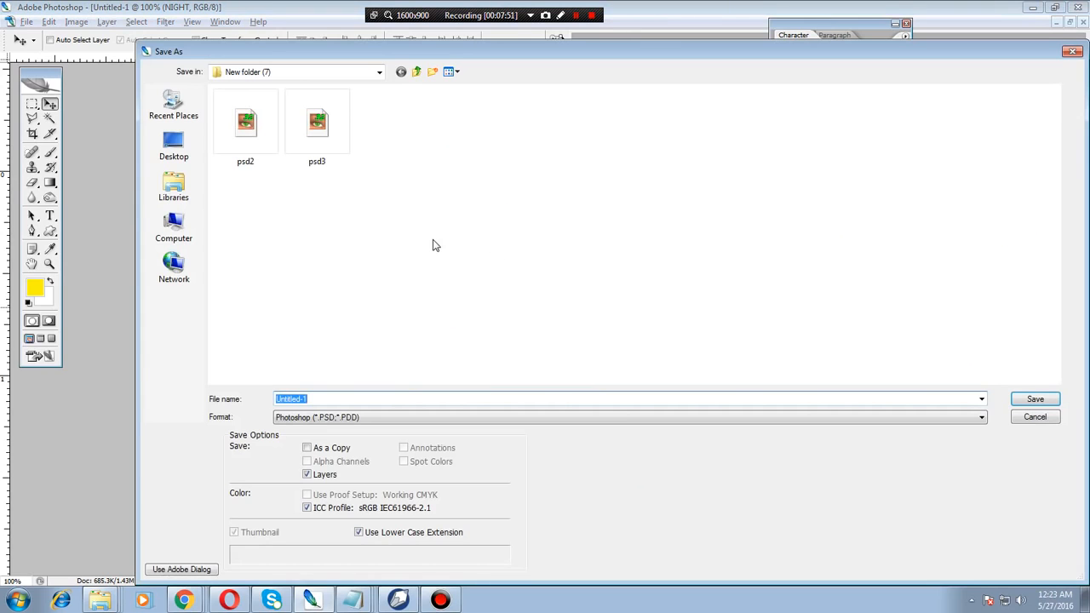
text(psd4)
click(1052, 398)
click(700, 194)
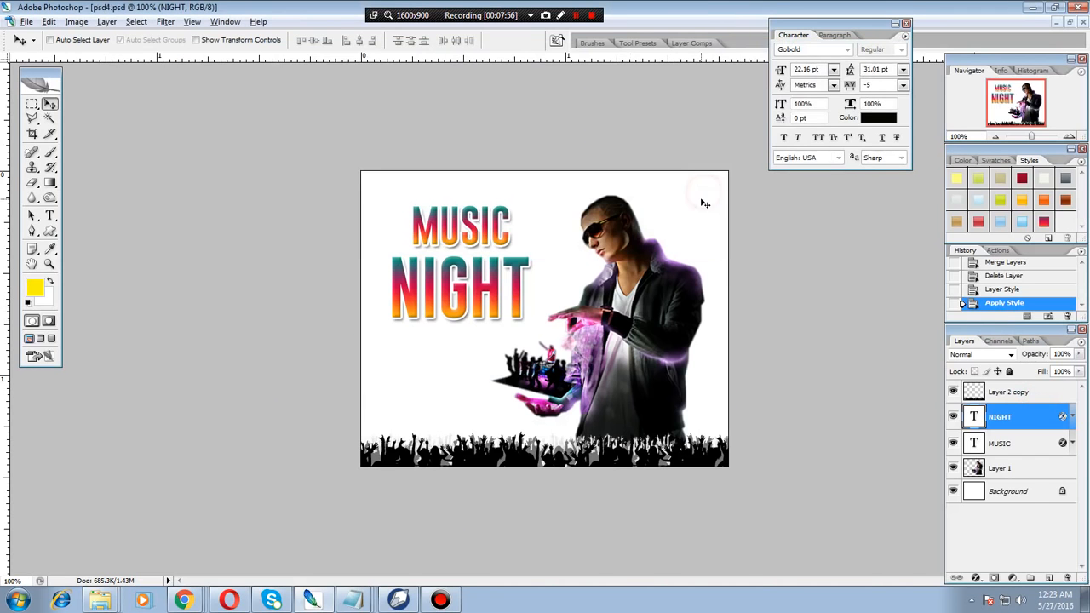
Switch to CorelDRAW, import psd4 from New folder (7), and place it on the page
key(alt+Tab)
key(ctrl+i)
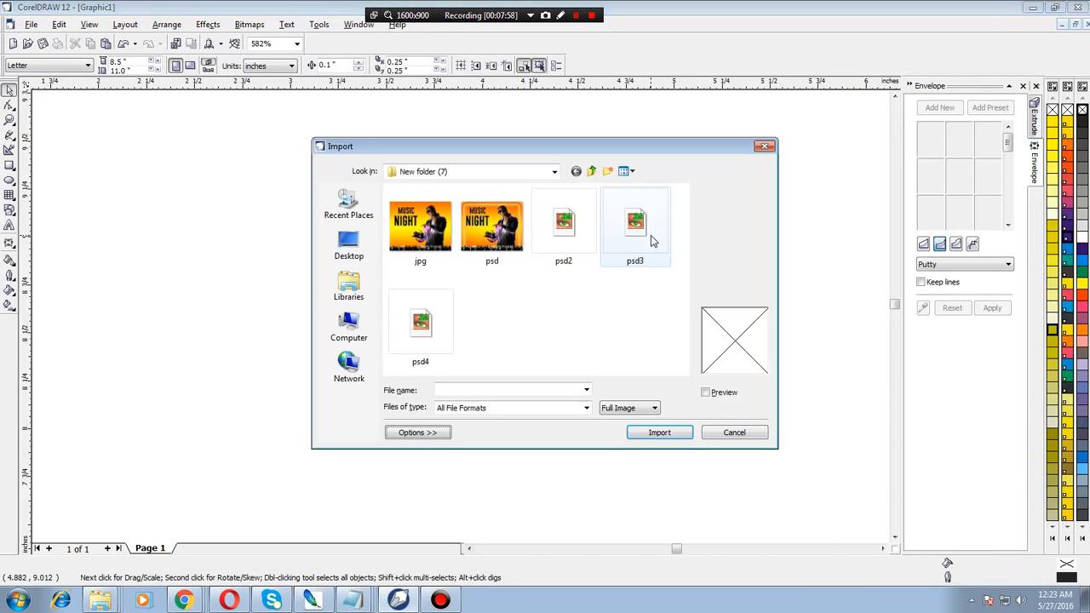
double_click(417, 323)
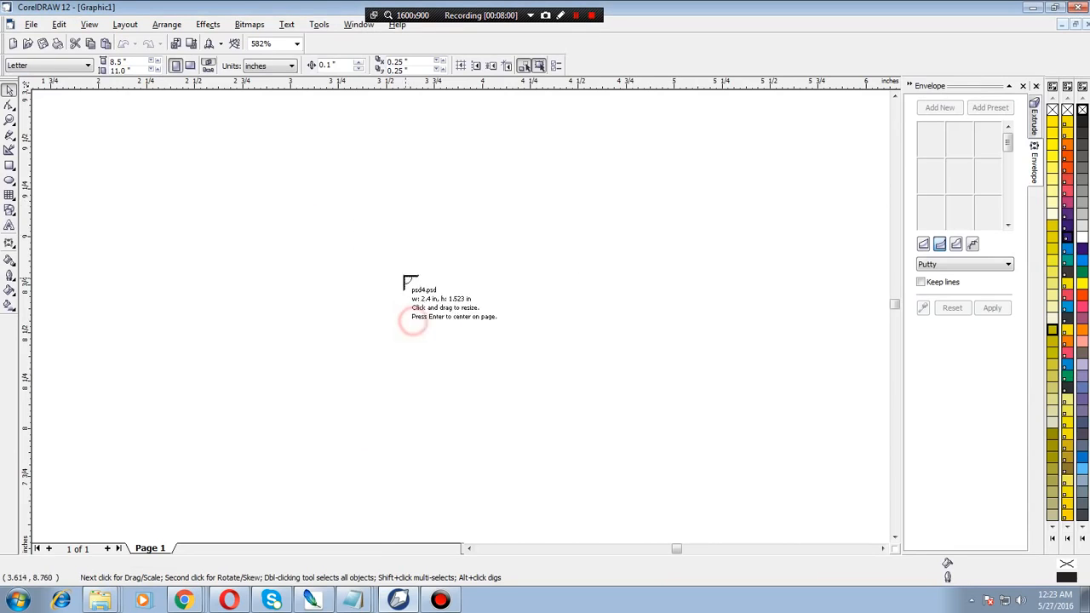
click(394, 262)
Move the imported psd4 group up and to the left, and delete it
drag(644, 383, 497, 280)
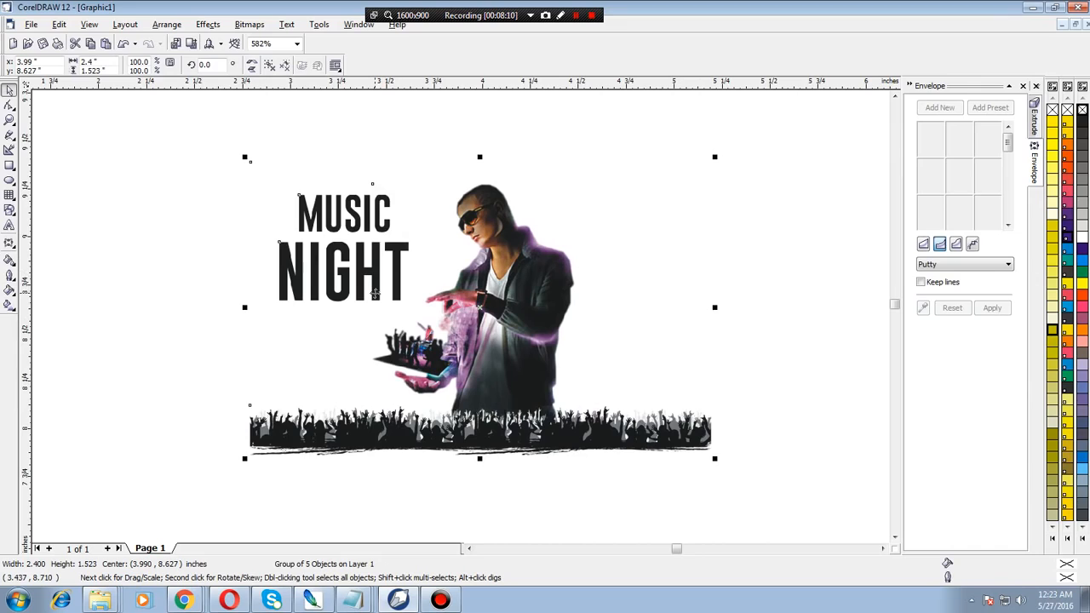
click(341, 211)
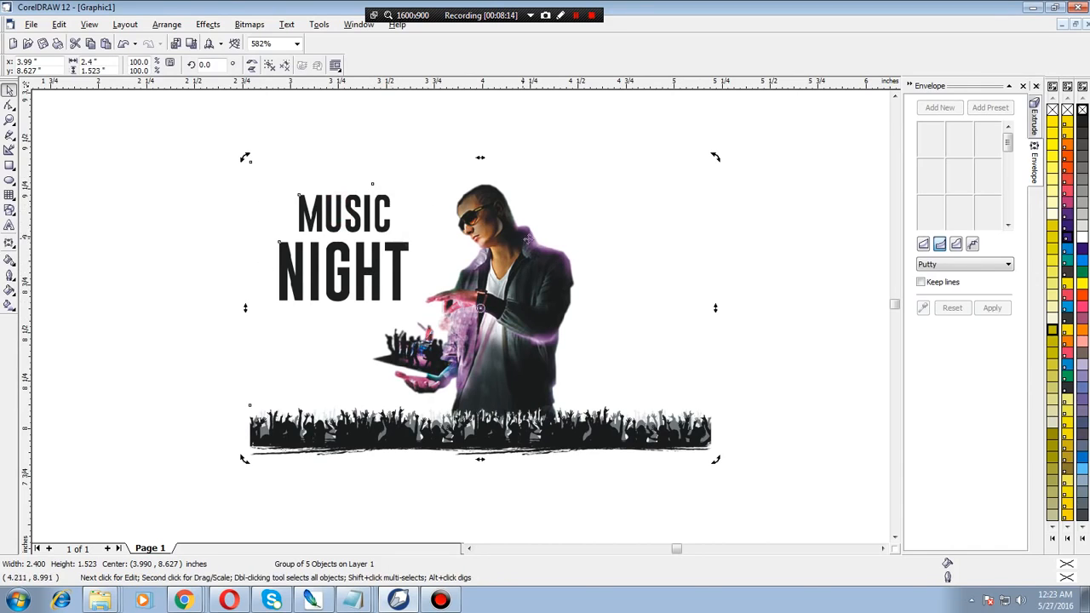
key(Delete)
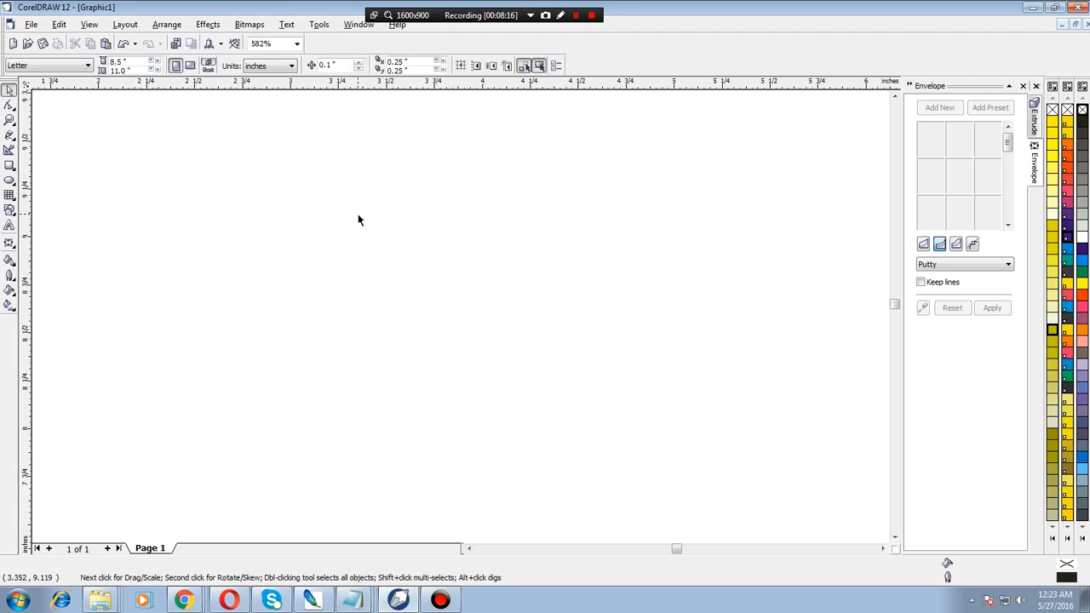
Switch to Photoshop, merge the NIGHT and MUSIC text layers, and move the merged text slightly down and to the right
key(alt+Tab)
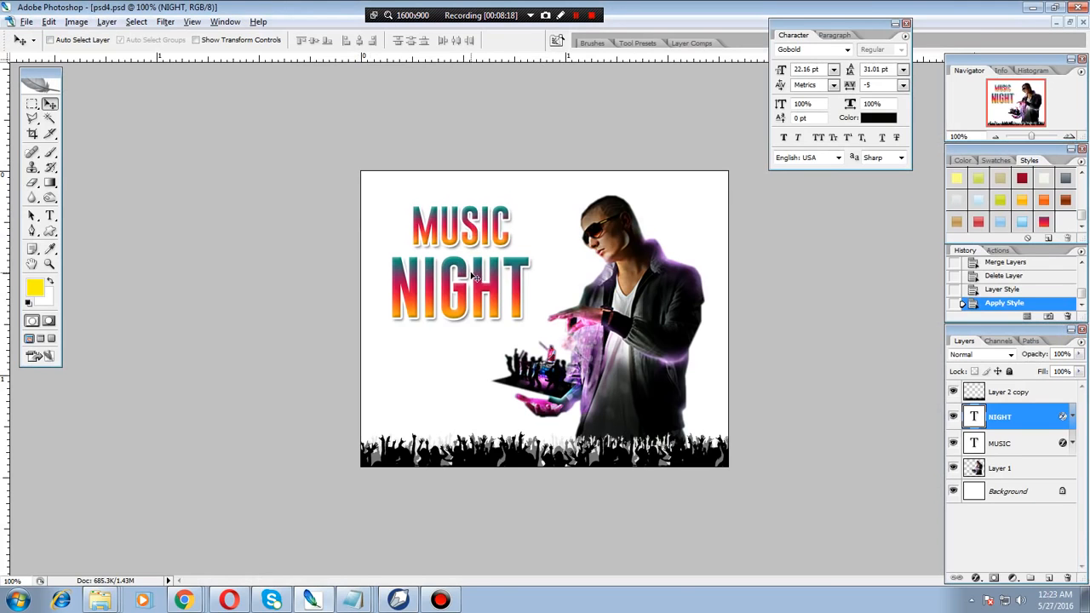
shift+click(1018, 447)
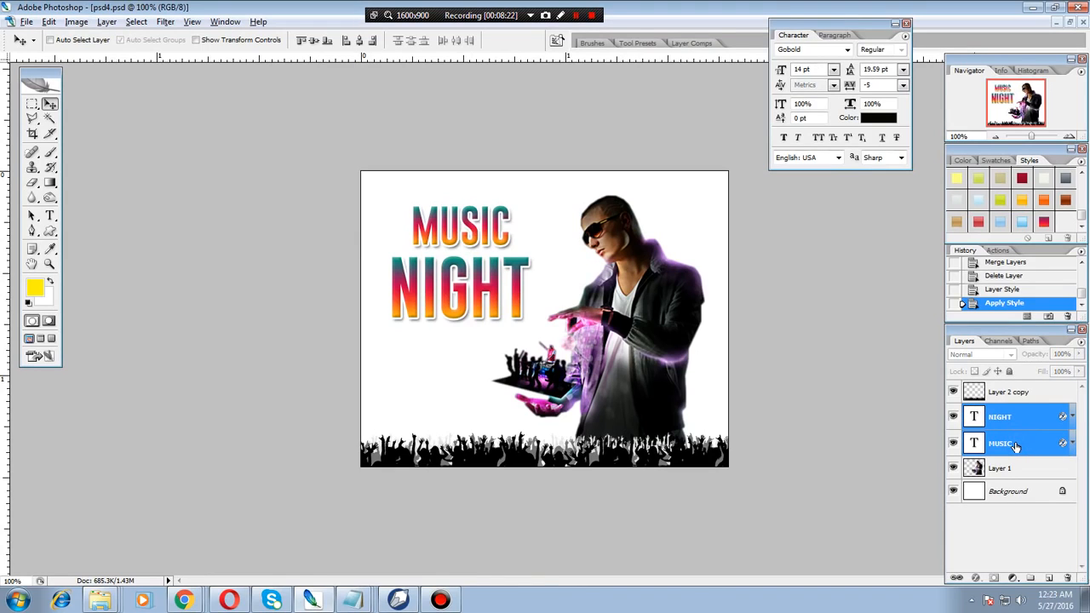
key(ctrl+e)
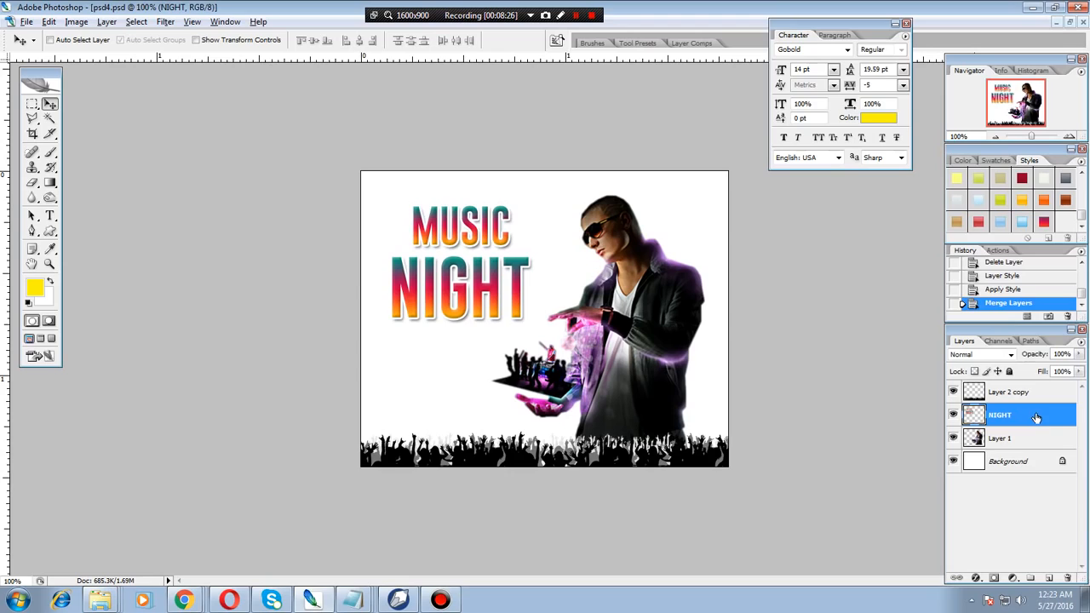
drag(519, 304, 535, 312)
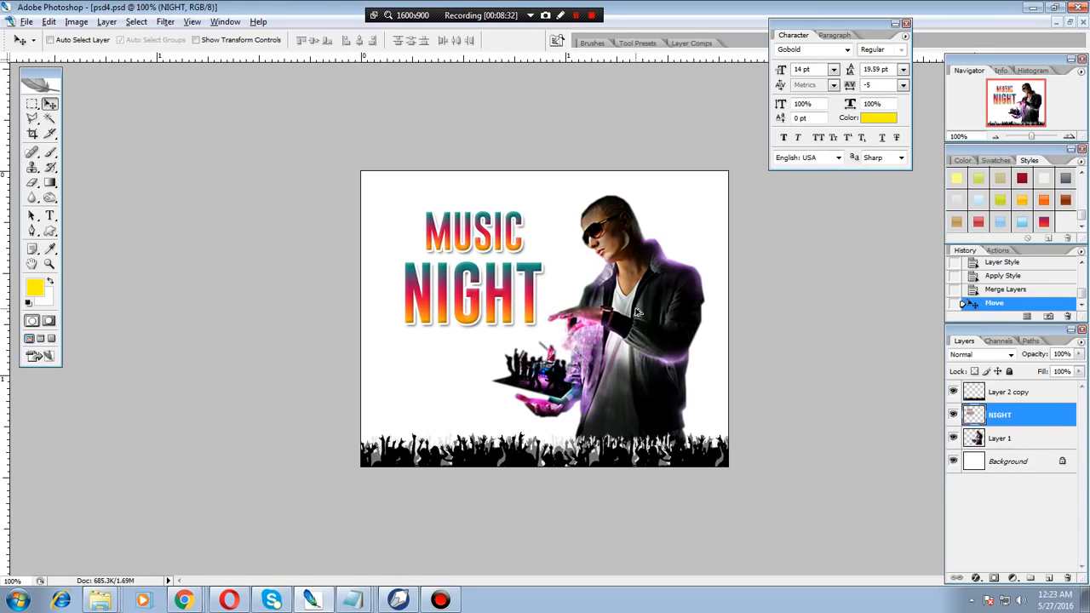
Save the document as a new Photoshop file named psd5, keeping its layers
key(ctrl+shift+s)
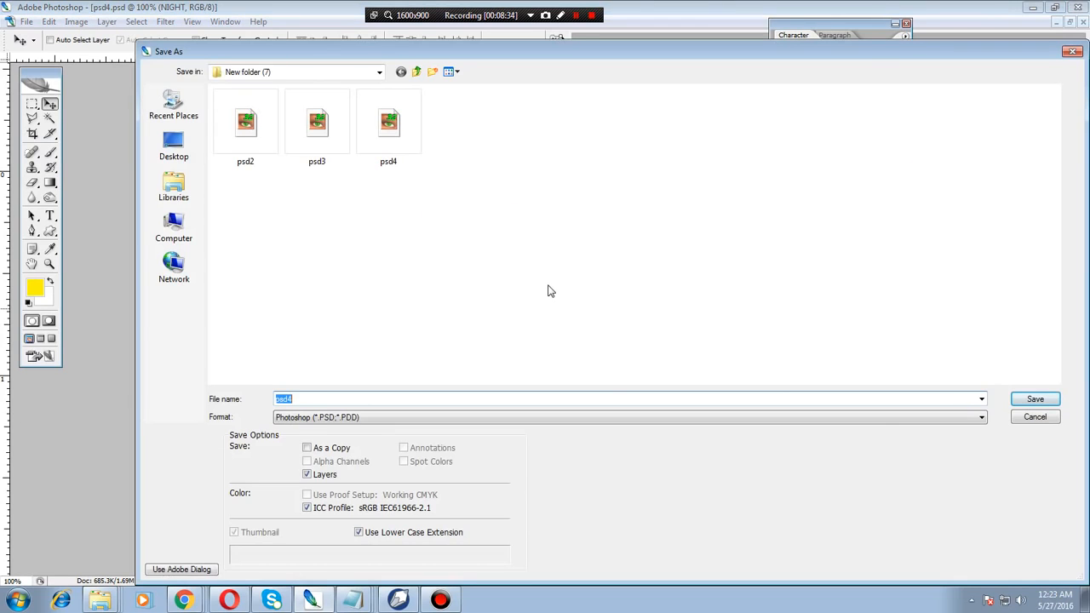
text(psd5)
click(1033, 399)
click(707, 190)
Switch to CorelDRAW, import psd5, and position the imported group toward the left of the page
key(alt+Tab)
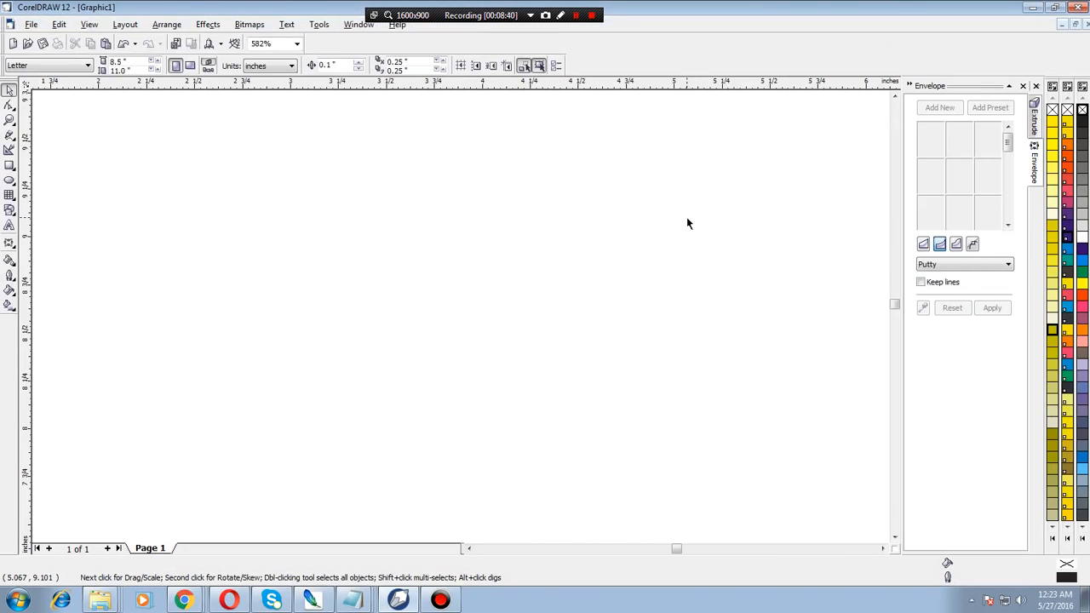
key(ctrl+i)
click(494, 323)
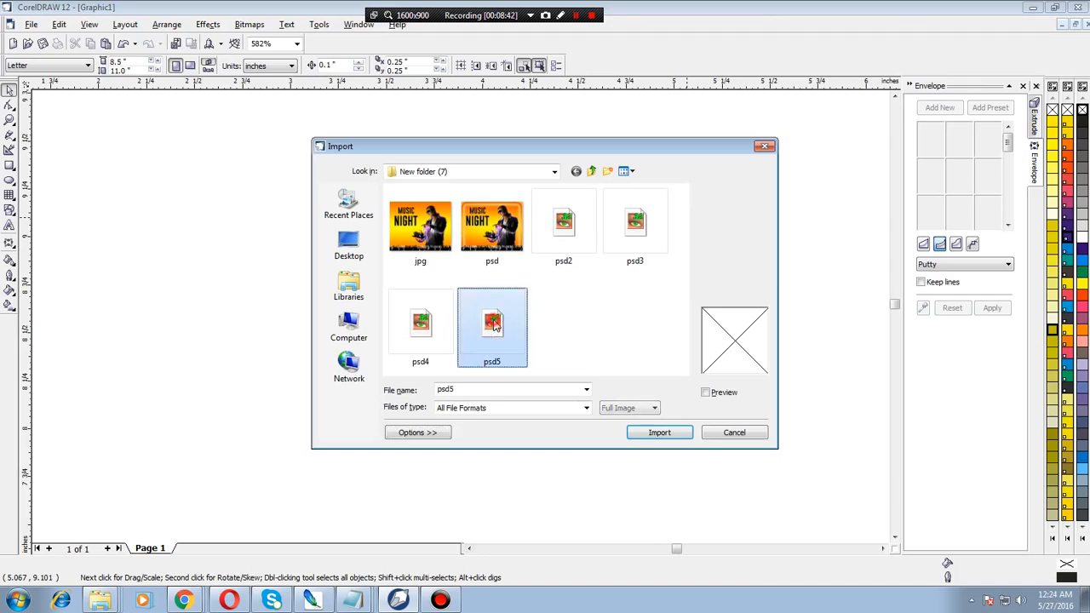
double_click(494, 323)
click(367, 208)
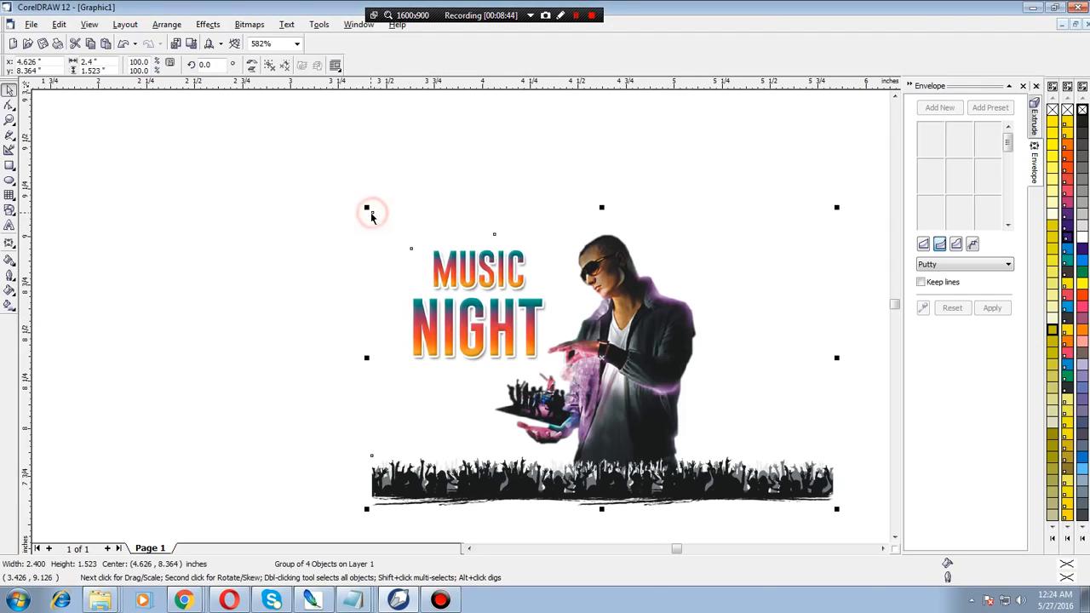
drag(608, 341, 474, 310)
Select the imported psd5 group and ungroup all of its objects
click(719, 270)
click(477, 239)
click(167, 24)
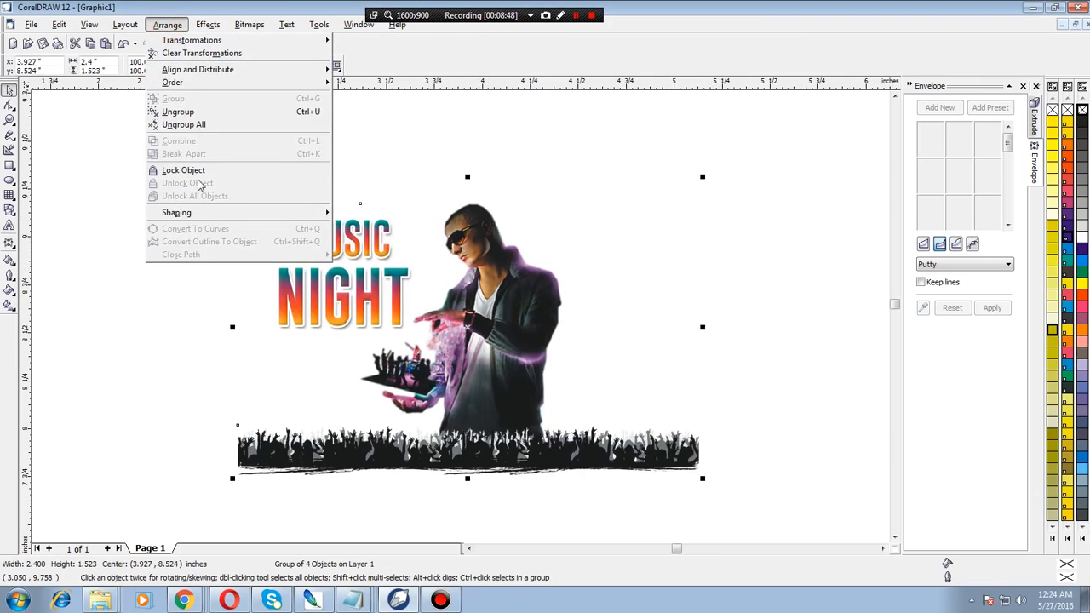
click(192, 124)
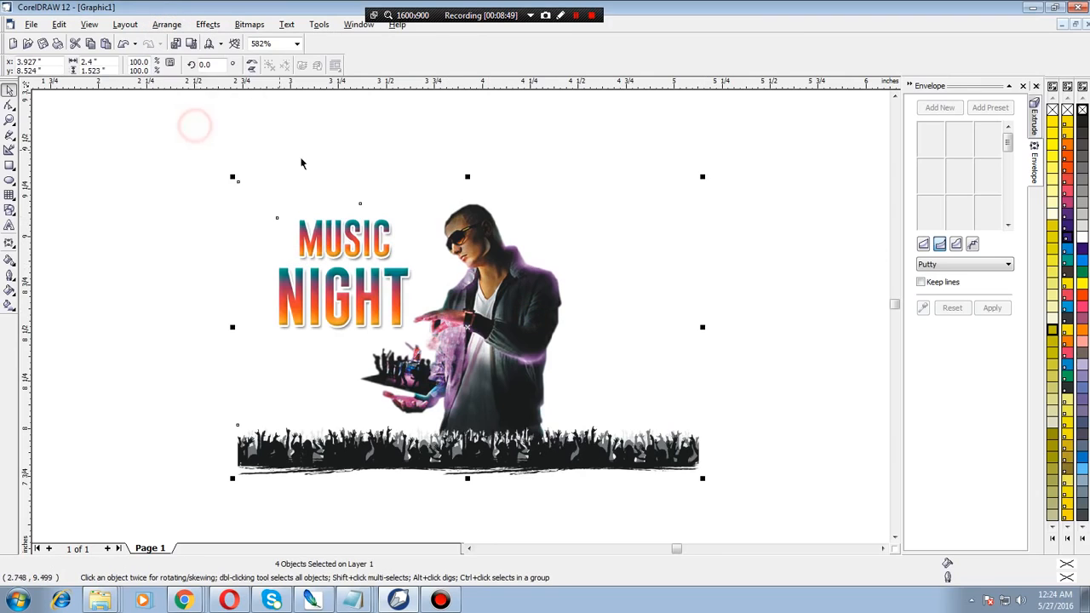
Select the ungrouped MUSIC NIGHT text and the DJ figure individually to check that they are separate objects
click(796, 249)
click(396, 295)
right_click(397, 294)
click(471, 211)
drag(400, 281, 401, 297)
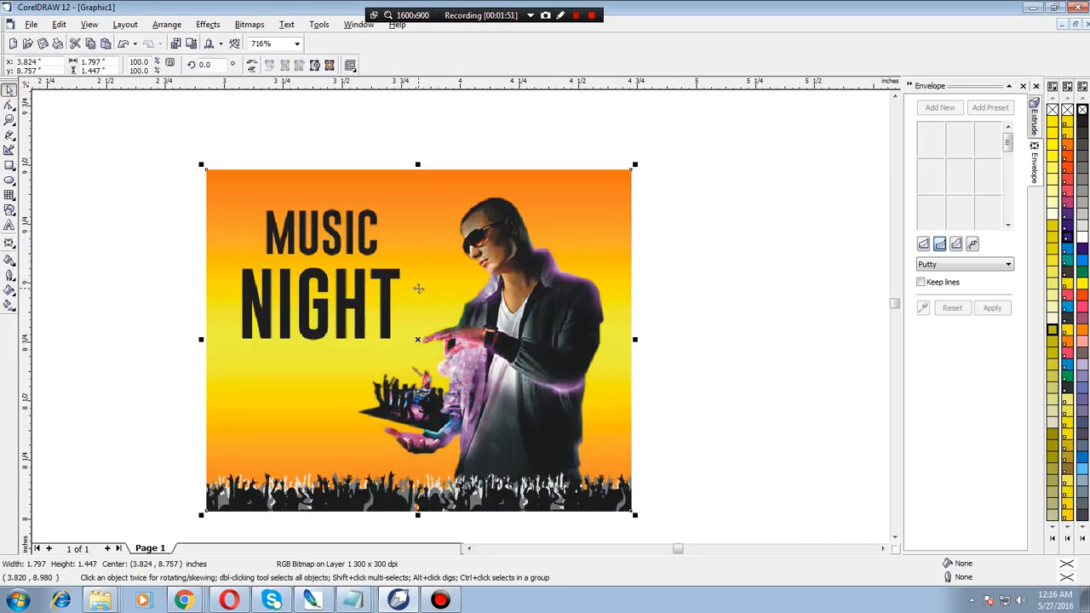
Move the flattened poster bitmap up and to the left, delete it, and switch to Photoshop
drag(418, 289, 373, 279)
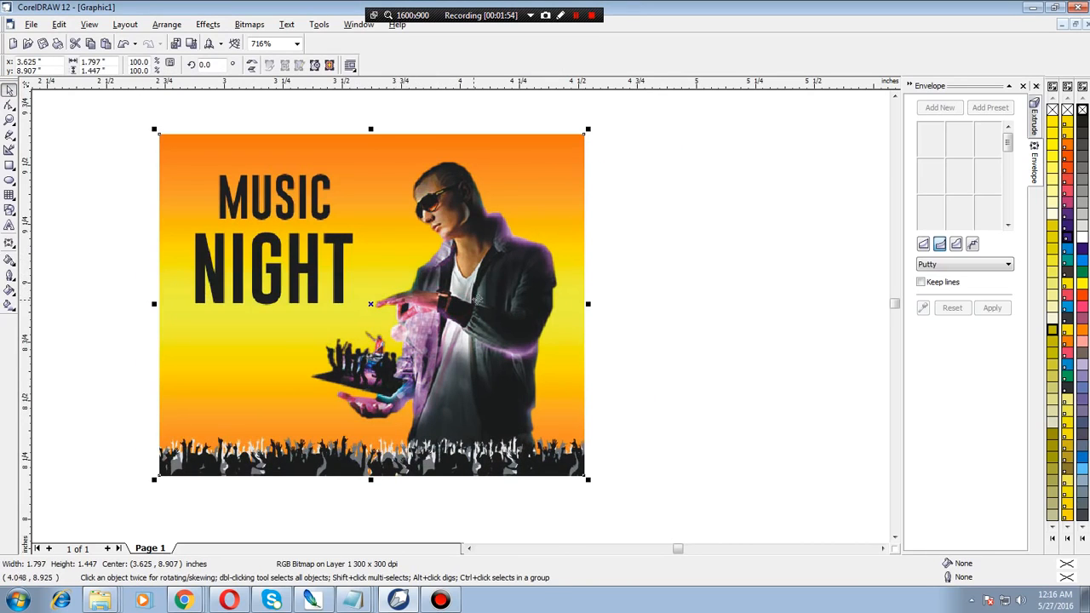
click(704, 262)
click(443, 266)
key(Delete)
key(alt+Tab)
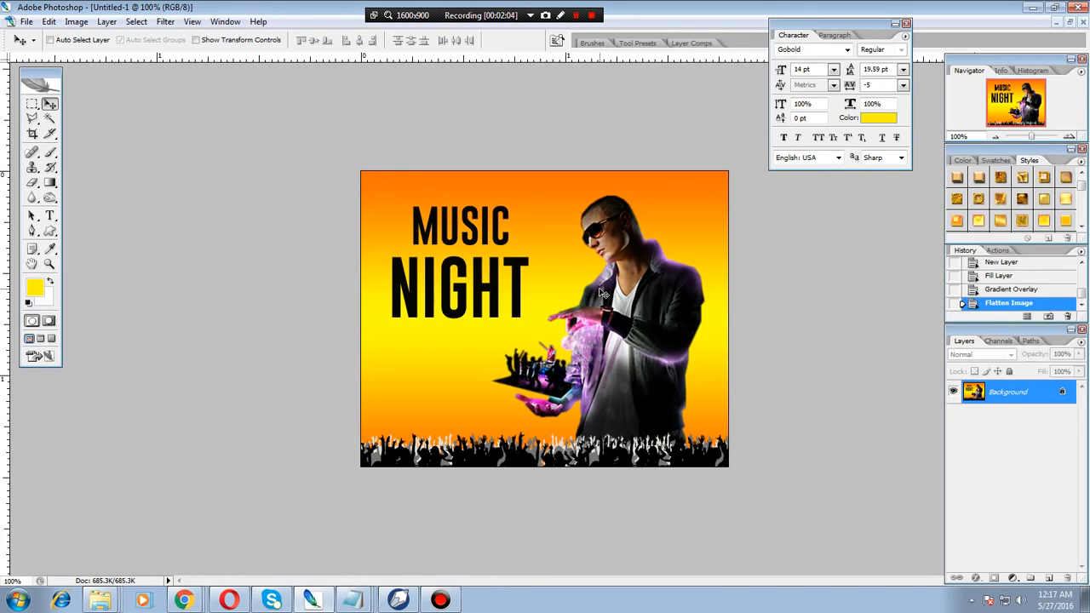
Undo the image flattening and give Layer 2 a red (fb0707) inner shadow with 250 px size and about 48% opacity
key(ctrl+z)
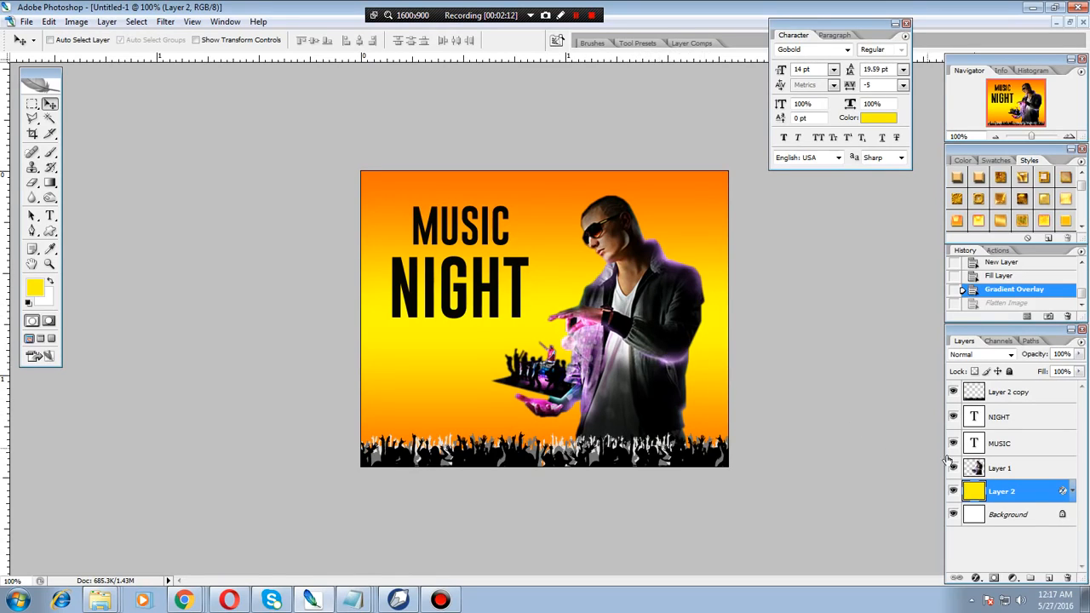
double_click(1034, 488)
click(737, 269)
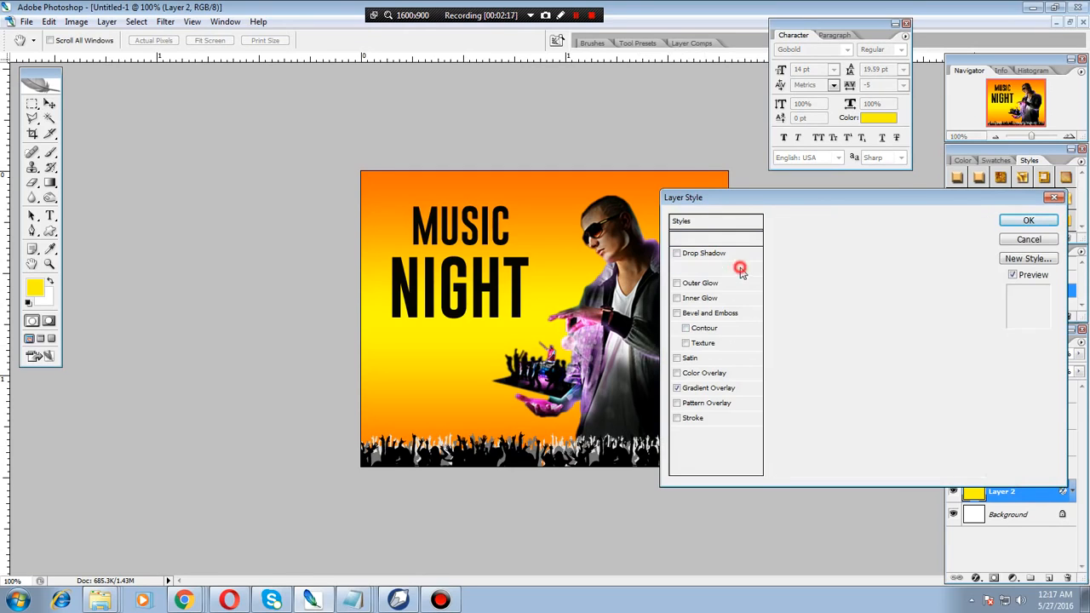
drag(834, 327, 838, 326)
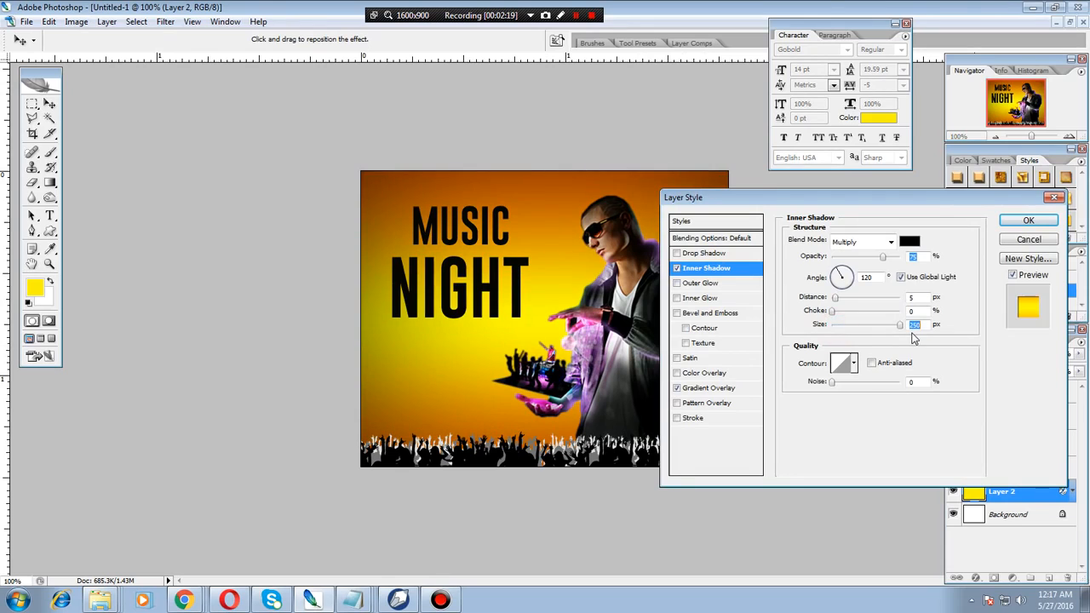
click(910, 242)
click(853, 252)
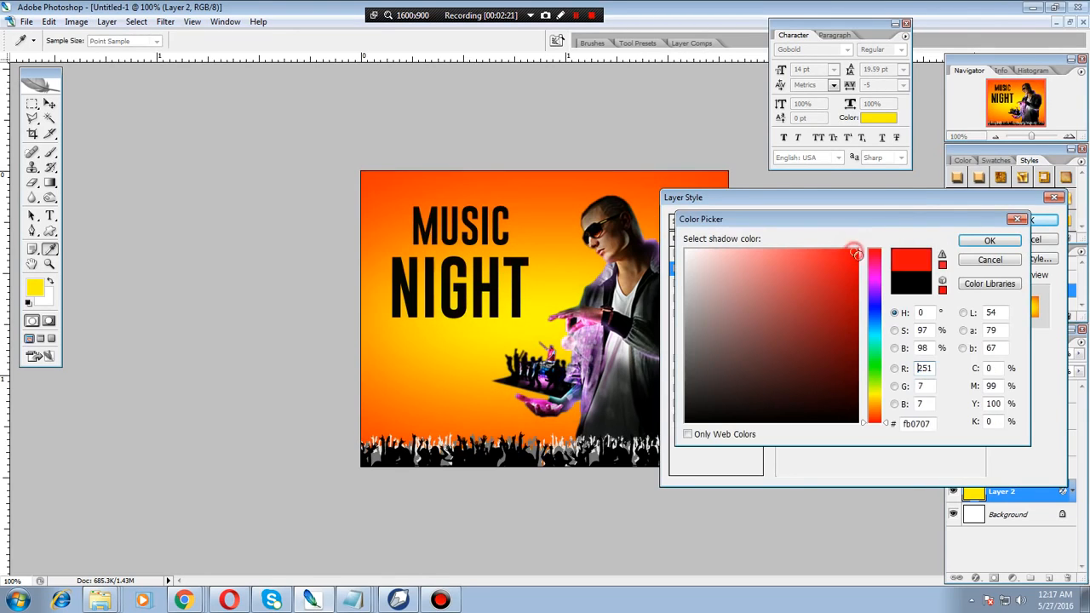
click(991, 242)
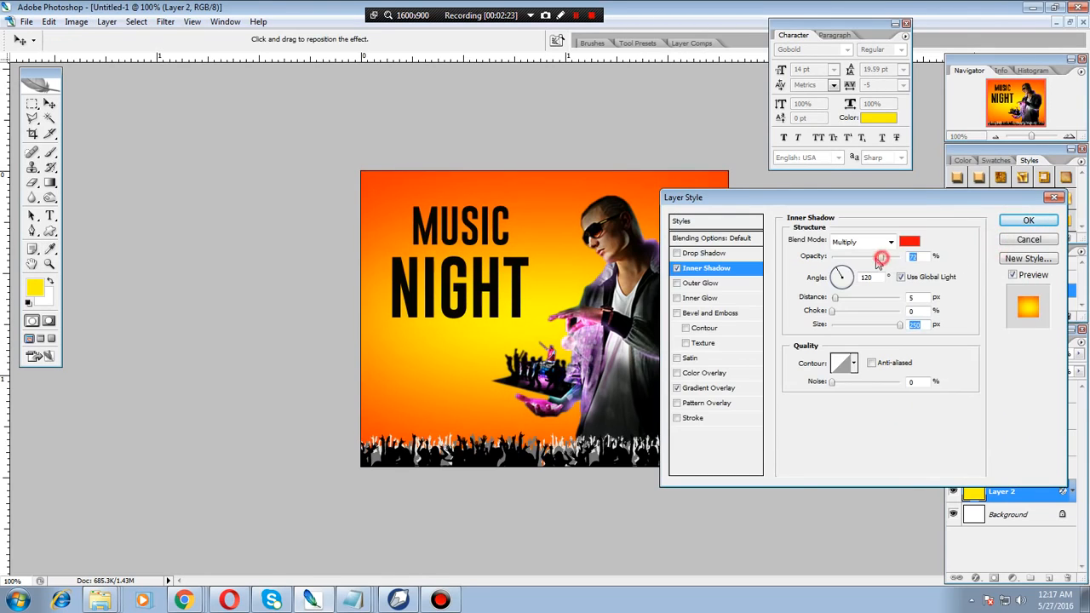
drag(883, 256, 864, 258)
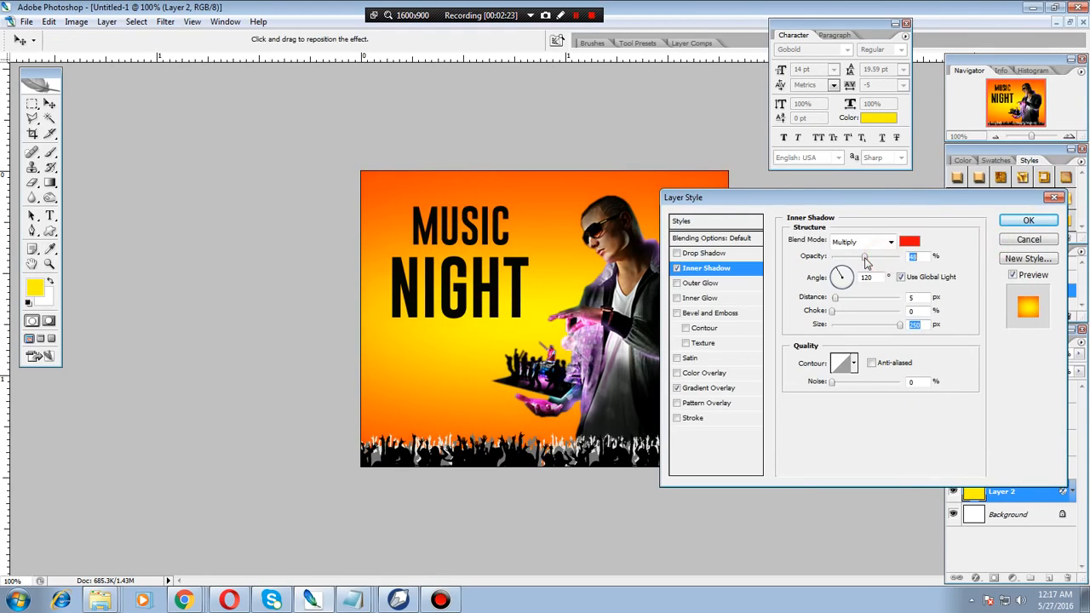
Add an inner glow to Layer 2 with Hard Light blending, 100% opacity, 57 px size and a ring-shaped contour, and apply the styles
click(730, 299)
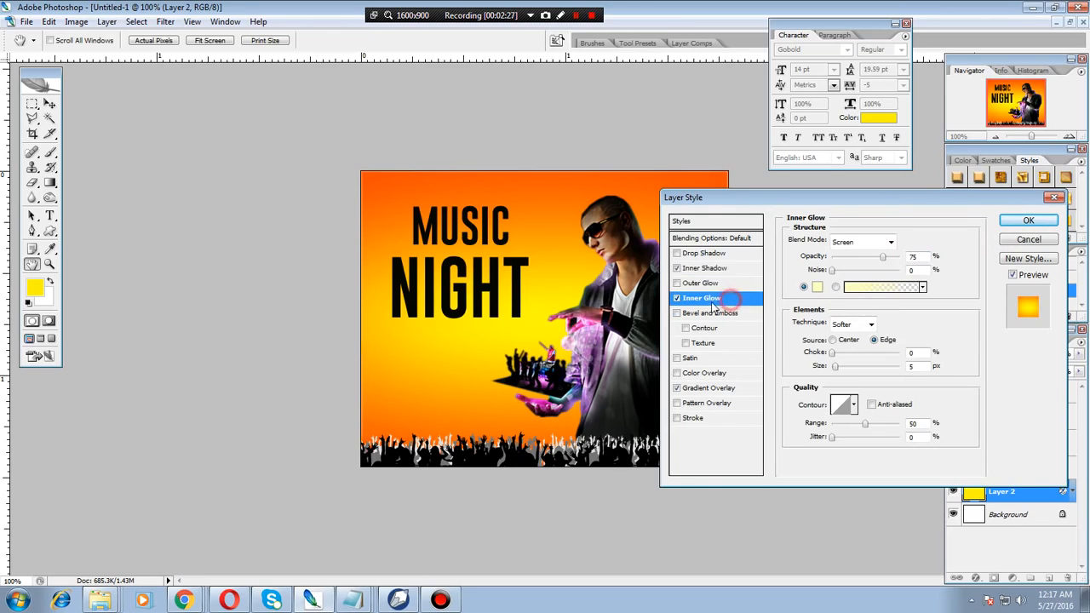
drag(835, 365, 851, 368)
drag(882, 257, 903, 255)
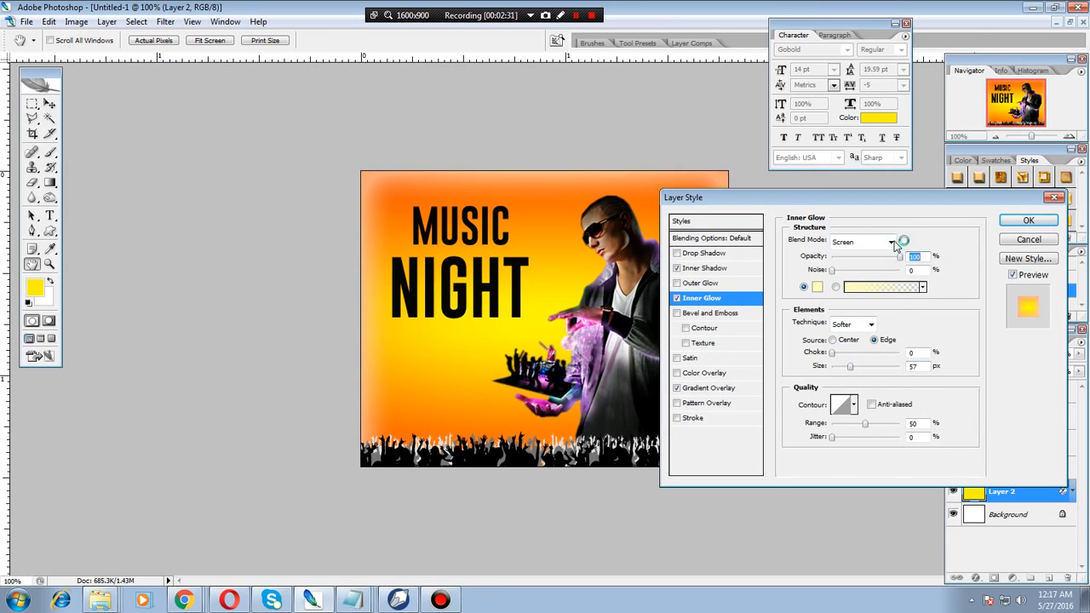
click(891, 242)
click(846, 420)
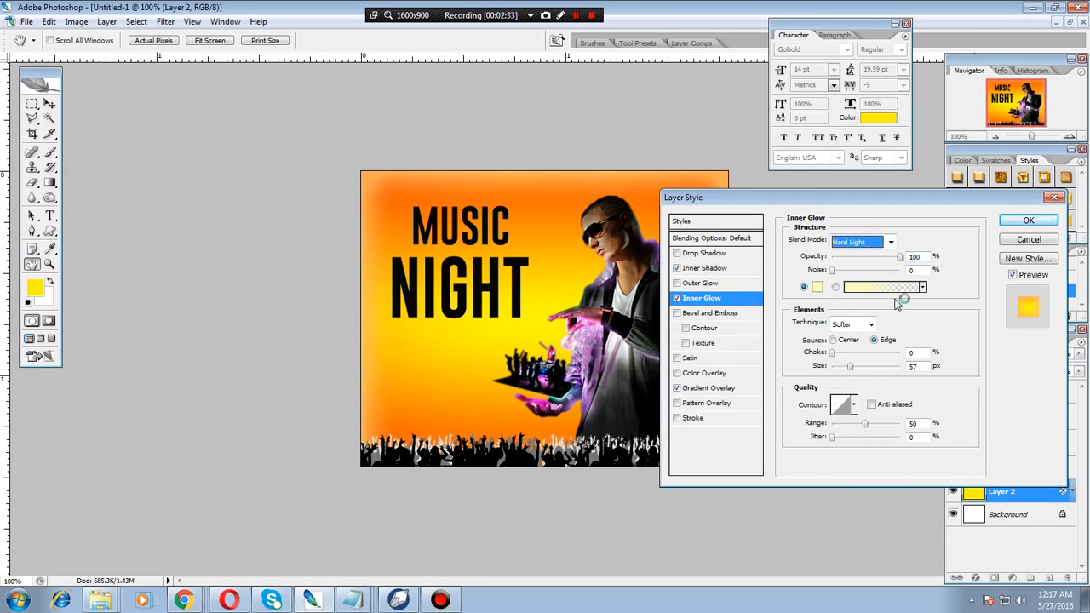
click(854, 405)
click(800, 458)
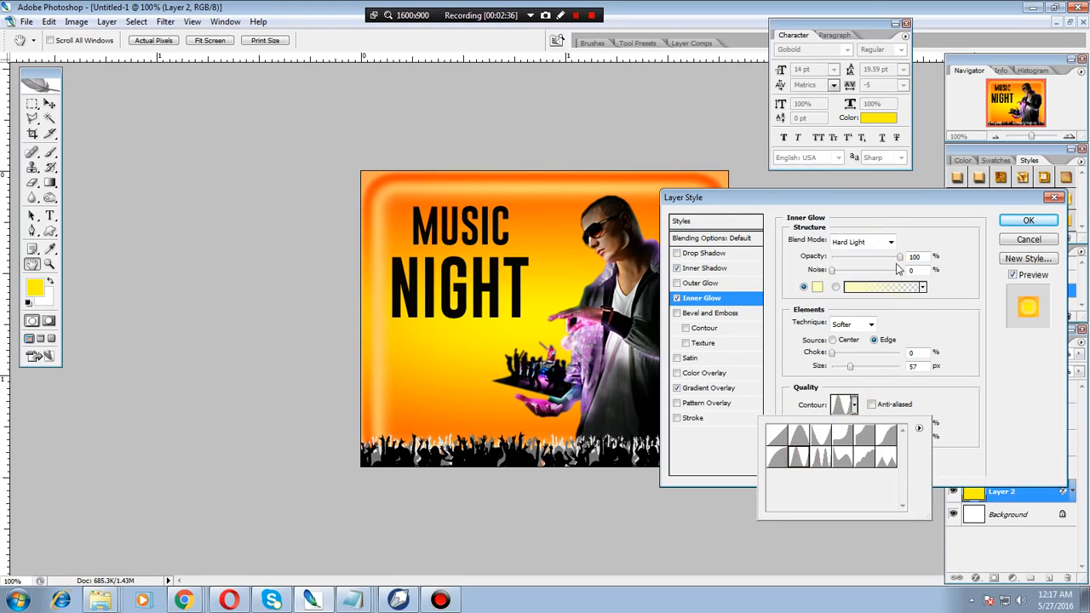
click(1029, 220)
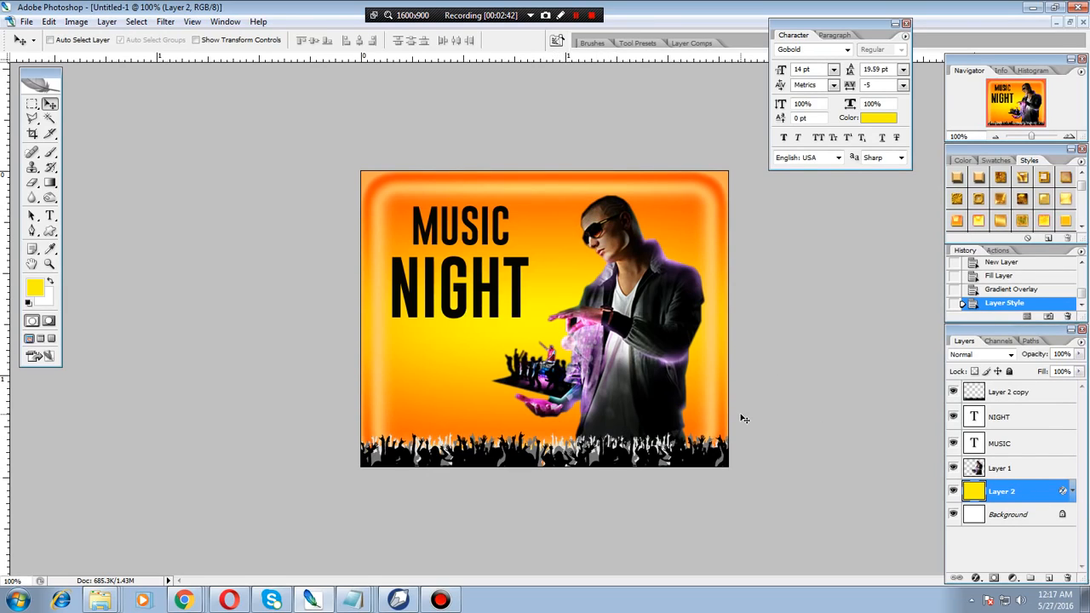
Save a copy of the poster as a JPEG named psd at quality 12, Maximum, with Baseline Optimized format
key(alt+f)
key(shift+ctrl+s)
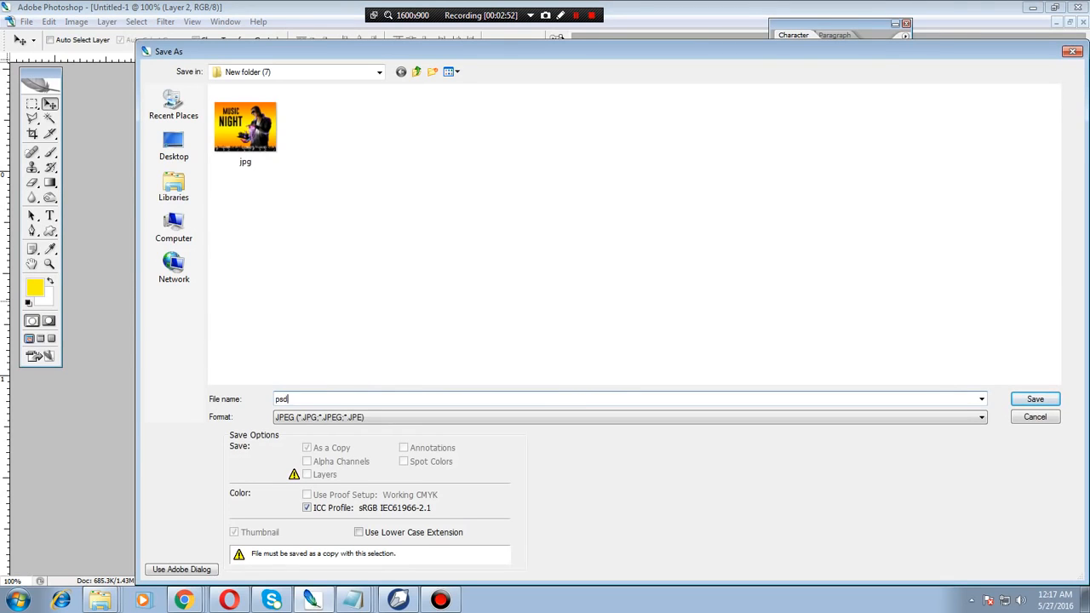
click(1035, 400)
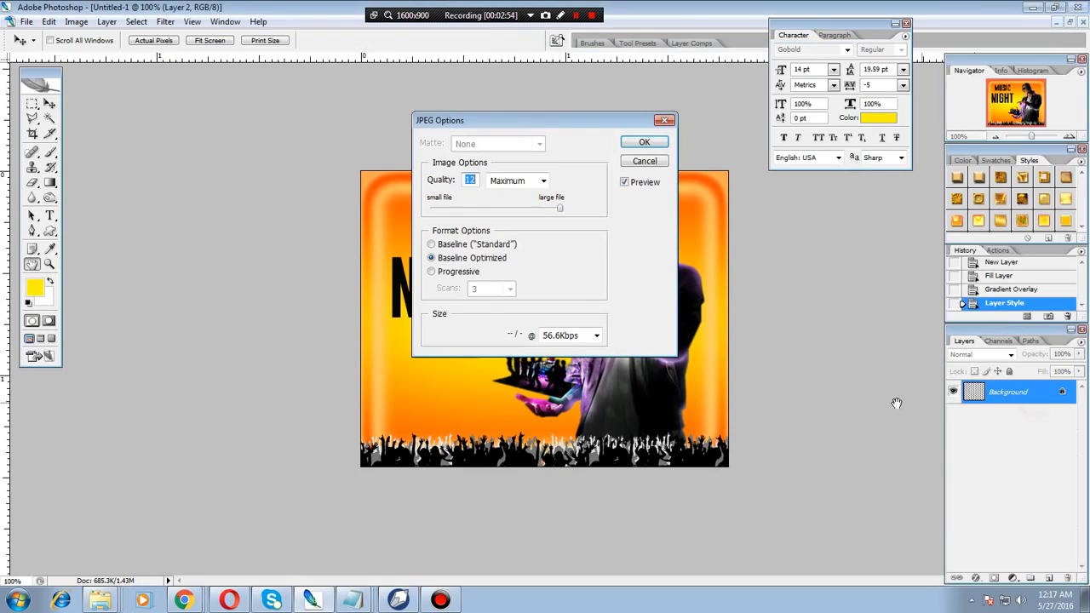
click(645, 142)
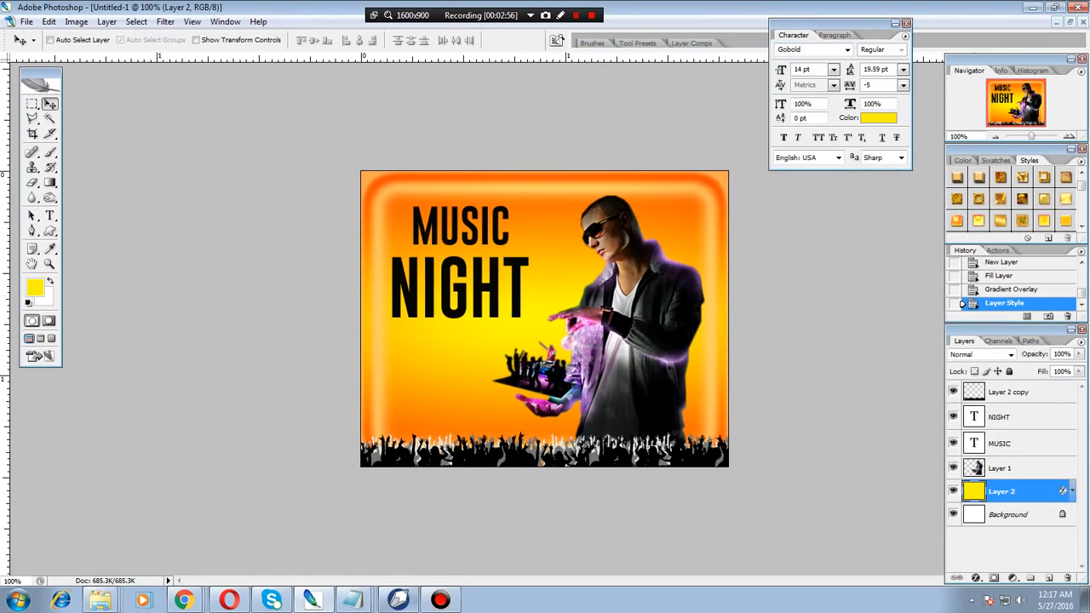
Switch to CorelDRAW, import psd.JPG and place it at its original size on the page
click(397, 601)
key(ctrl+i)
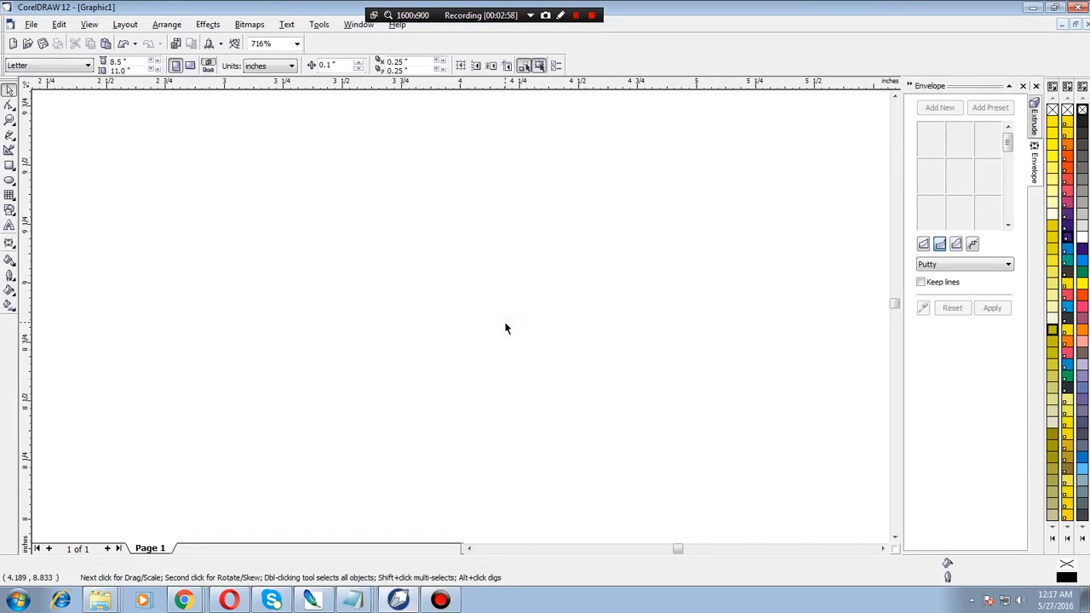
double_click(492, 228)
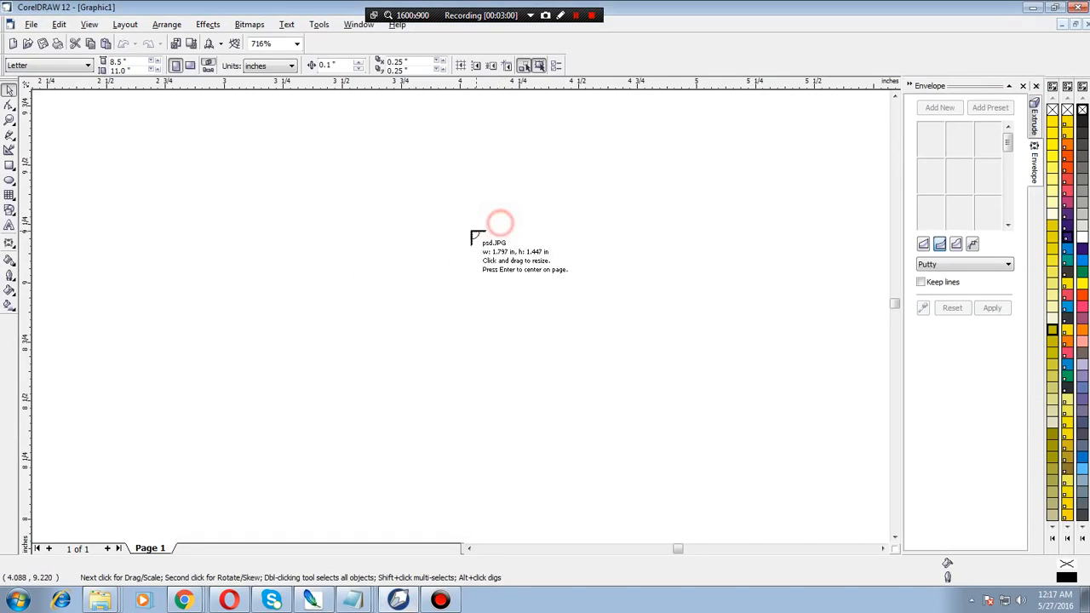
click(398, 213)
scroll(534, 281, down, 3)
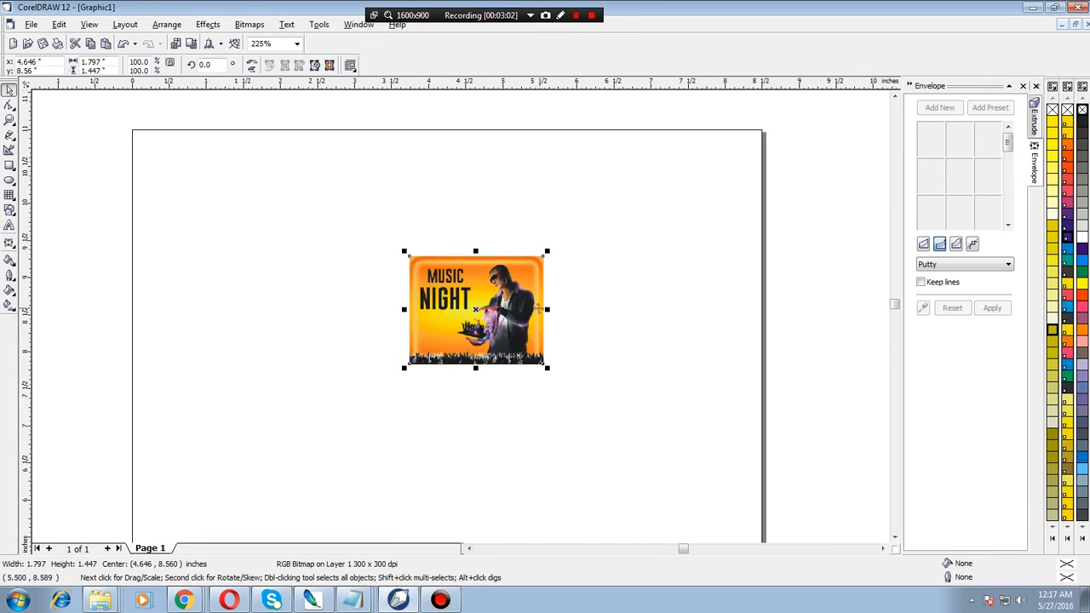
Select the imported JPEG poster and check whether any ungroup command is available for it
key(z)
drag(379, 232, 565, 359)
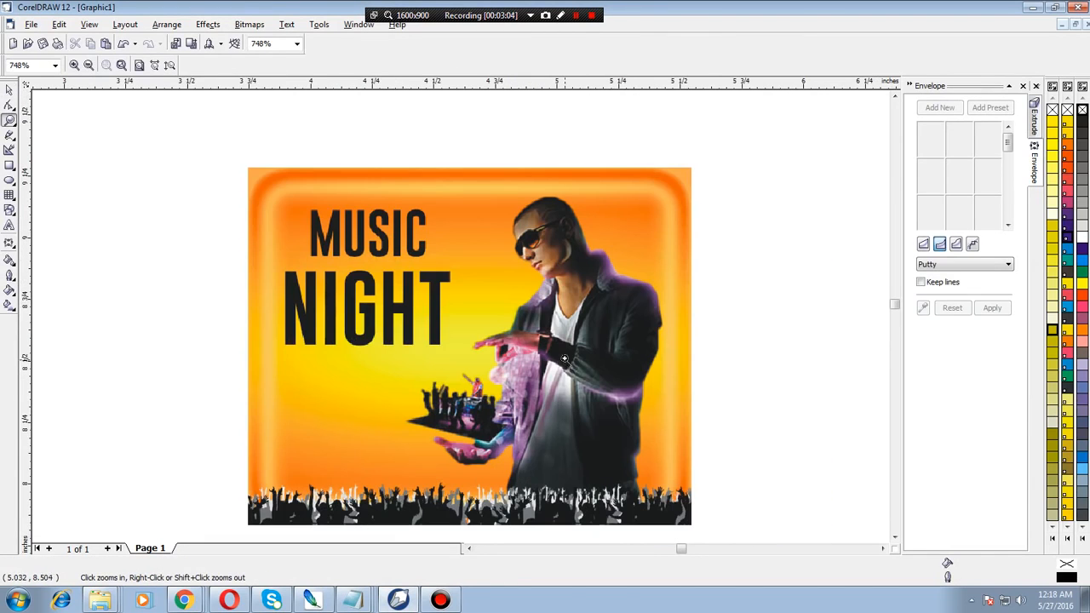
click(12, 90)
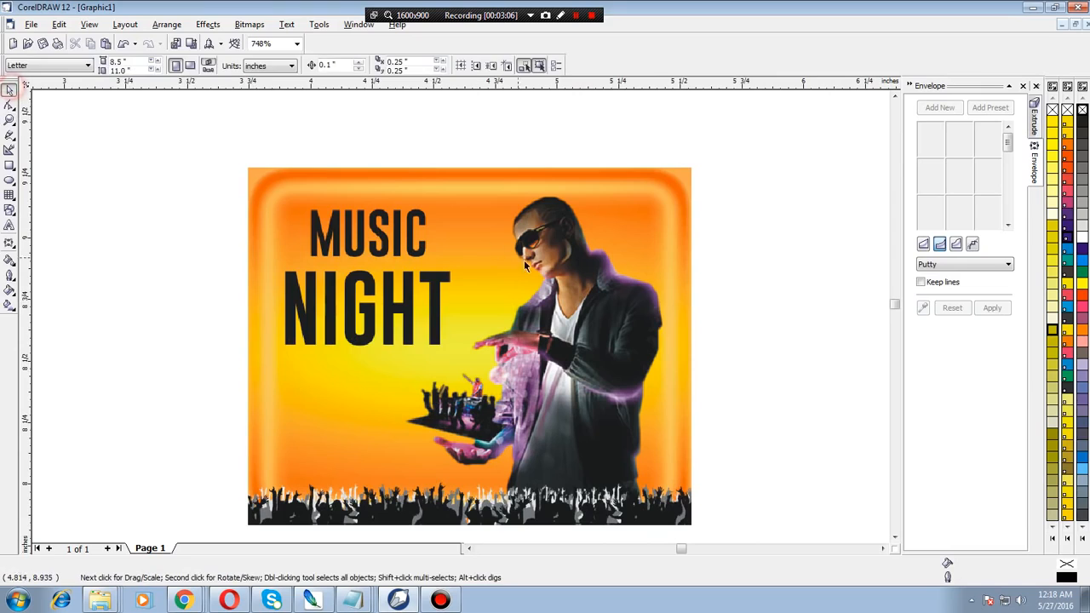
click(508, 250)
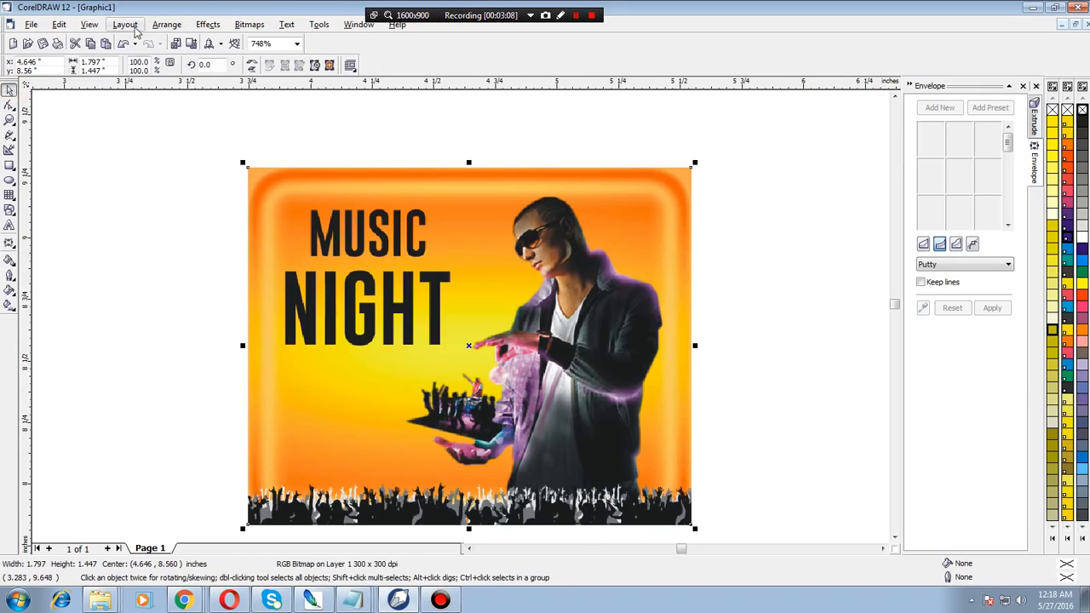
click(167, 24)
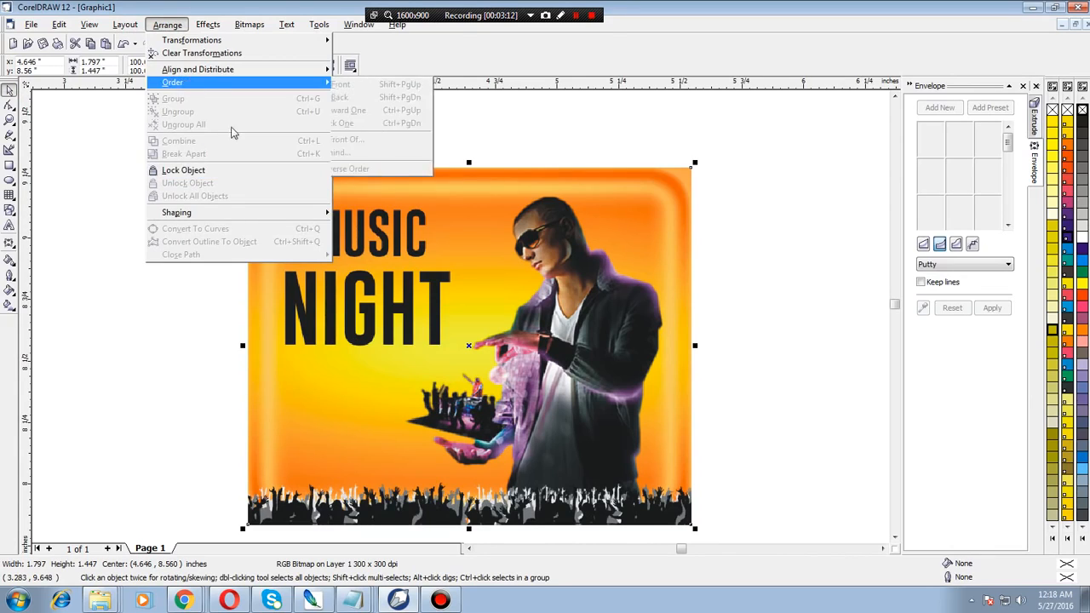
click(461, 238)
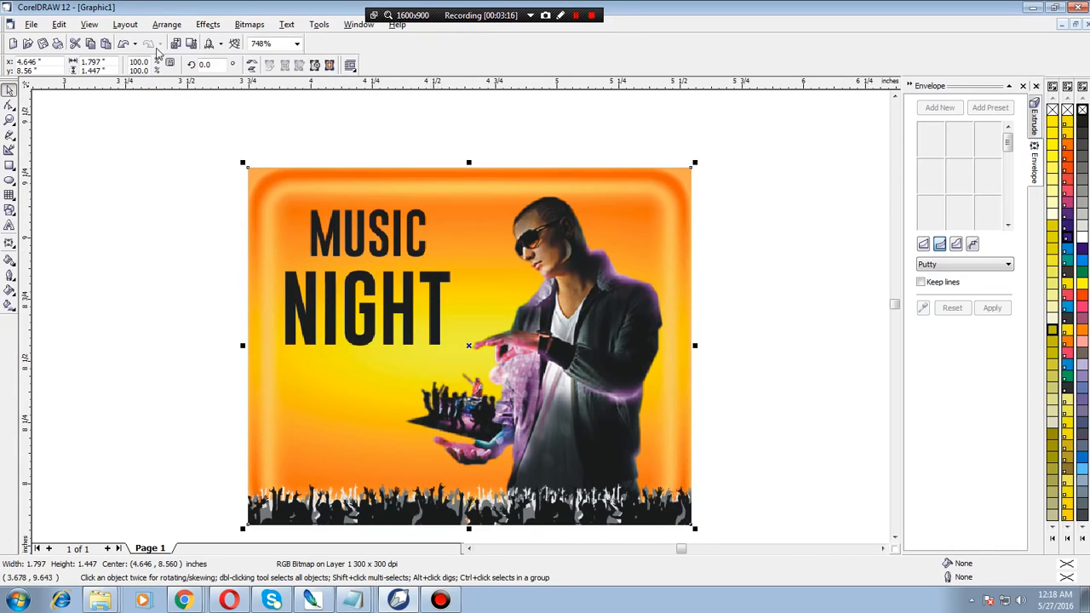
key(alt+Tab)
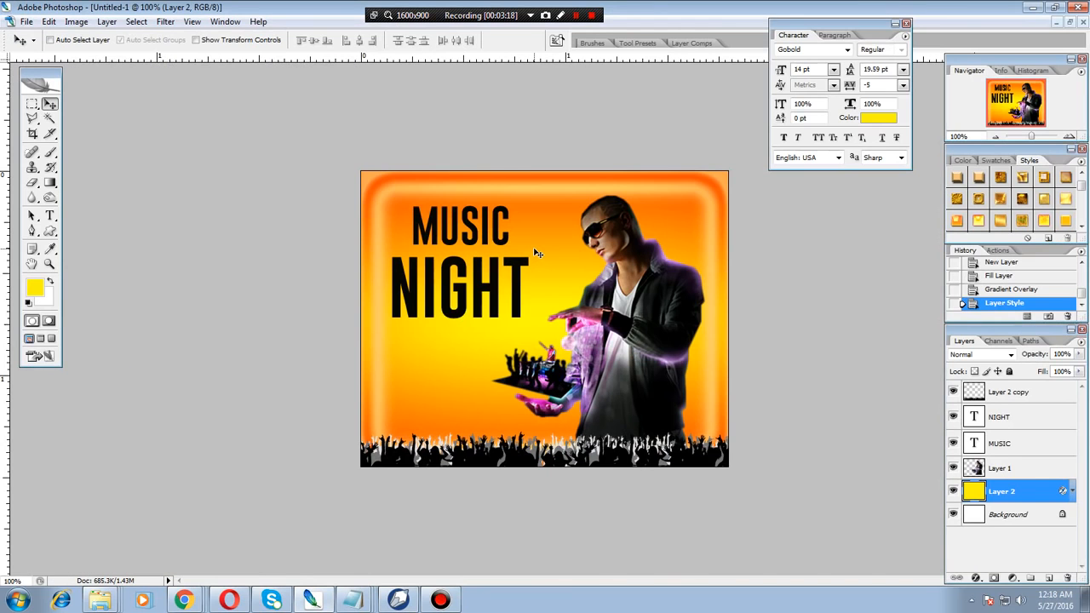
key(alt+Tab)
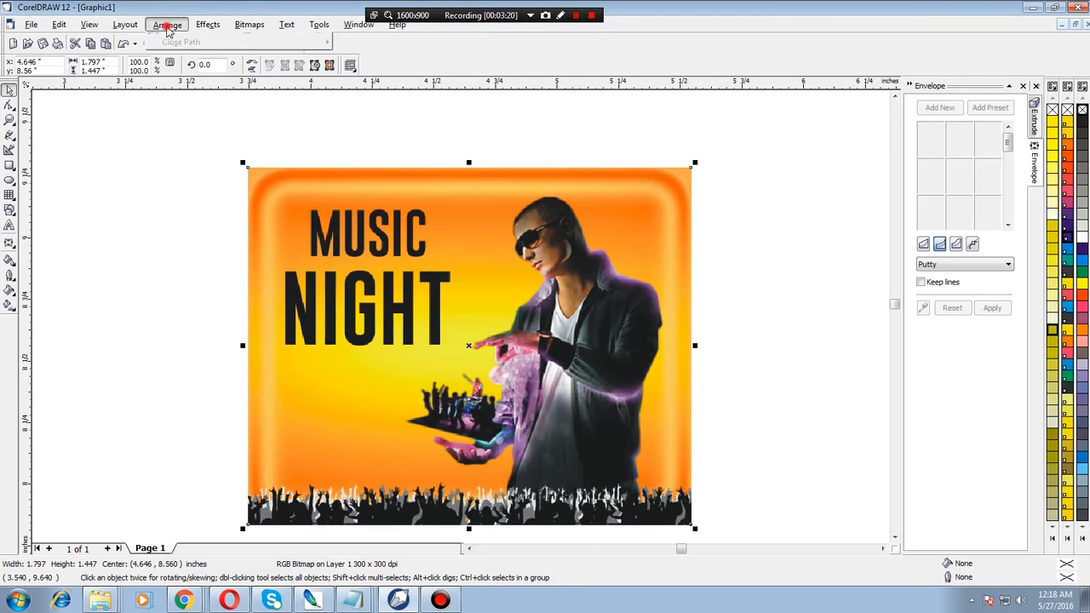
click(166, 24)
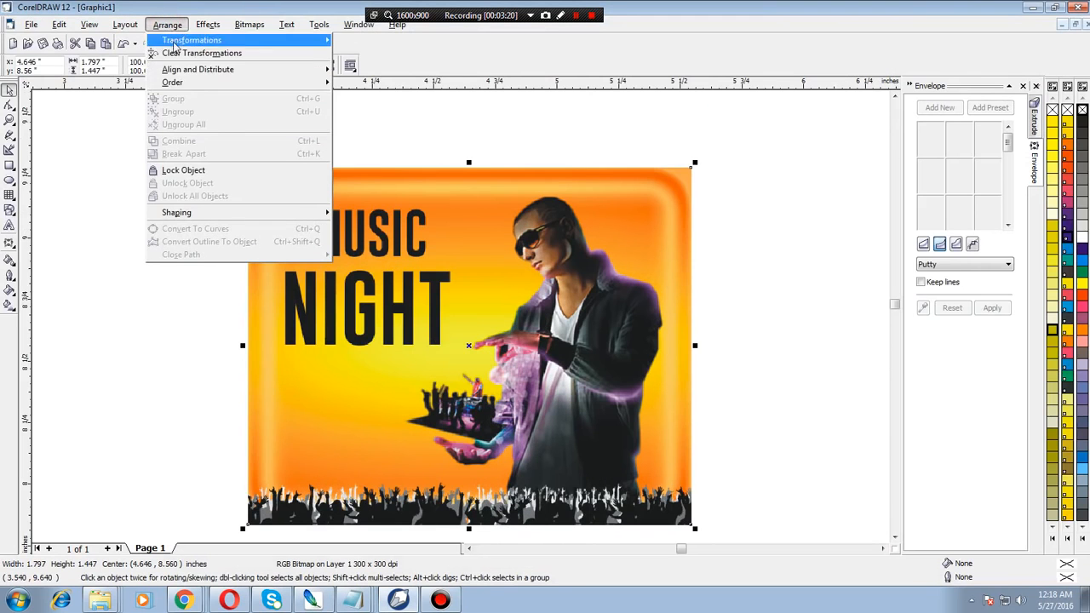
click(205, 171)
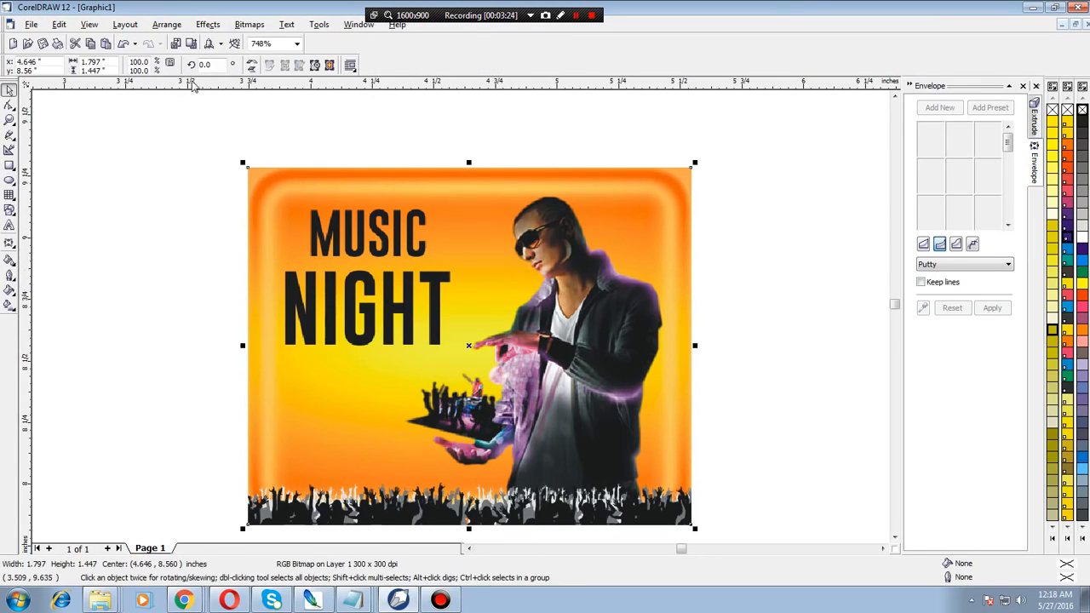
click(167, 24)
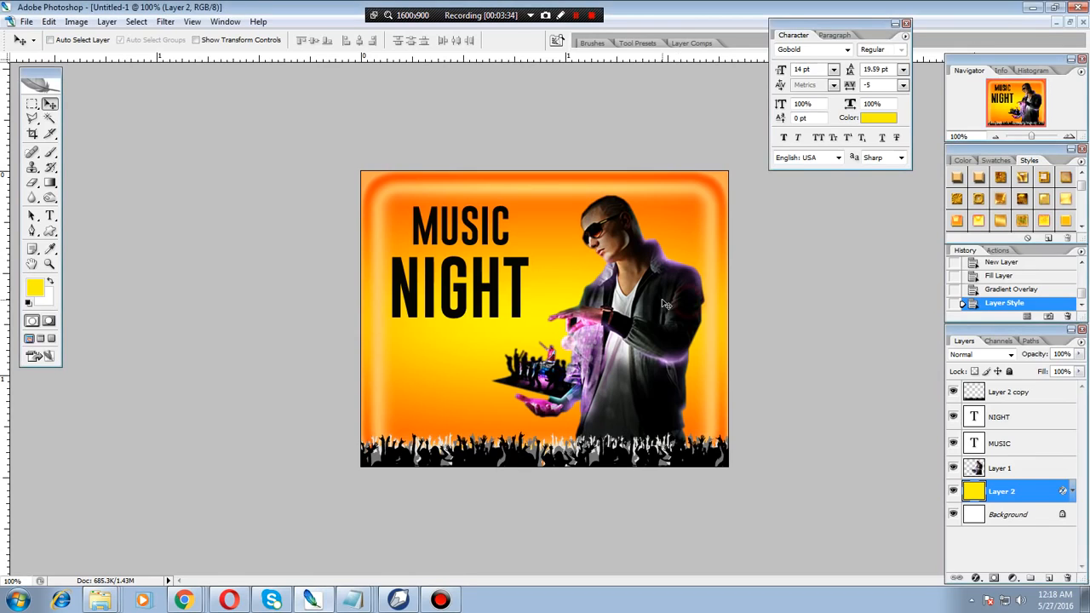
Save the merged-layer poster from Photoshop as psd3 in Photoshop PSD format with maximum compatibility
key(alt+f)
key(Return)
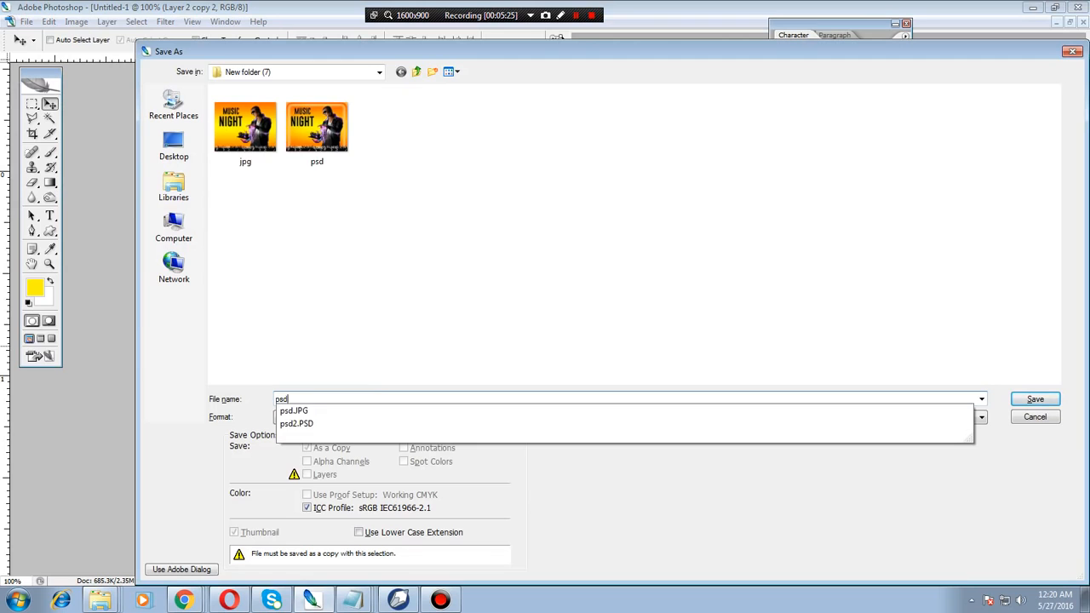
text(3)
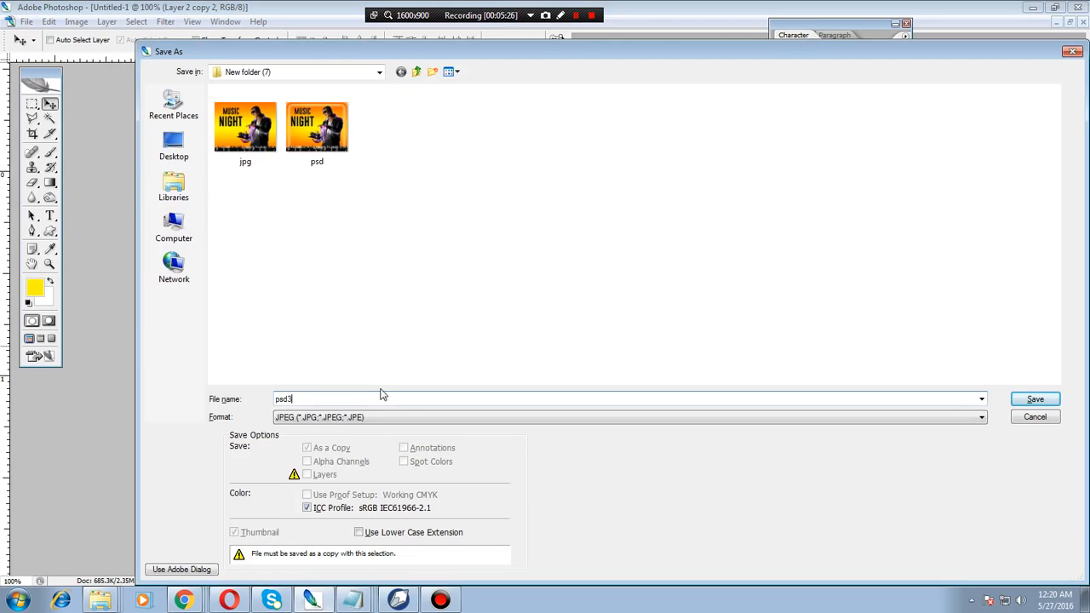
click(982, 418)
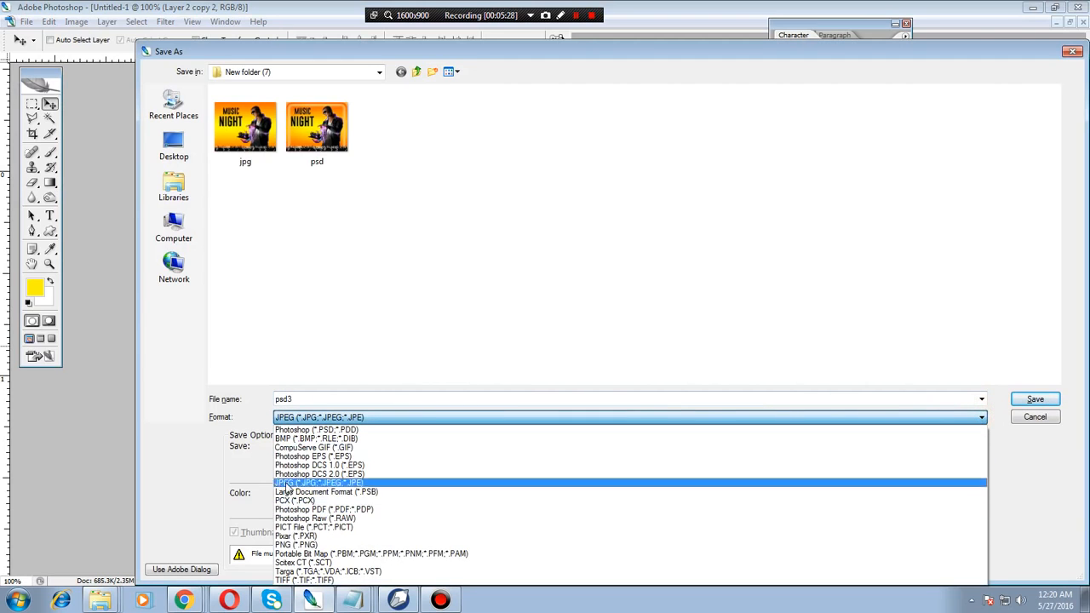
click(325, 430)
click(1035, 398)
click(698, 194)
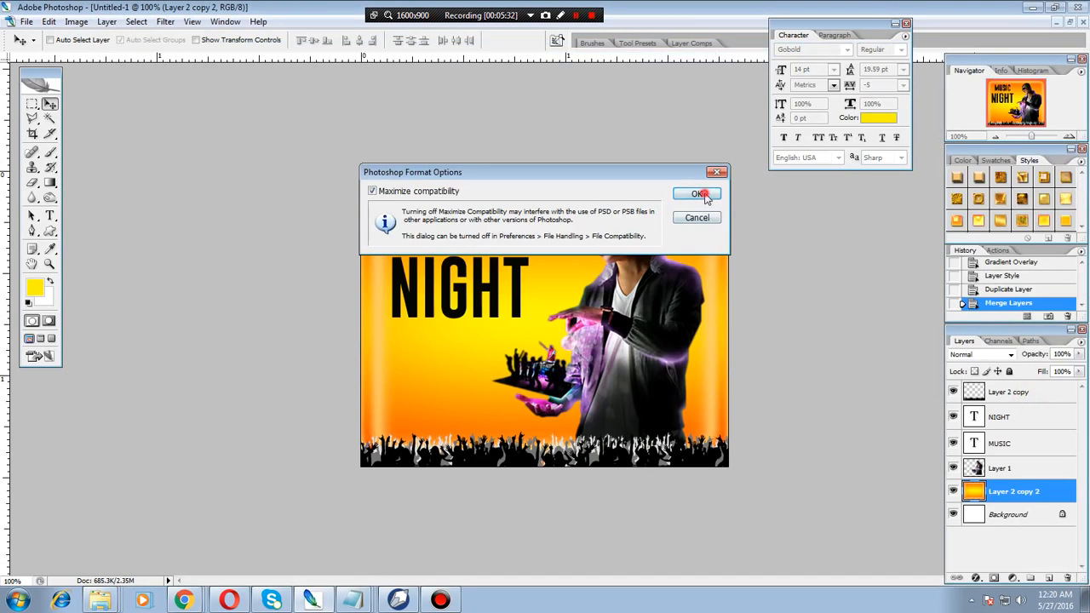
Switch to CorelDRAW and import the psd3 file onto the page
key(alt+Tab)
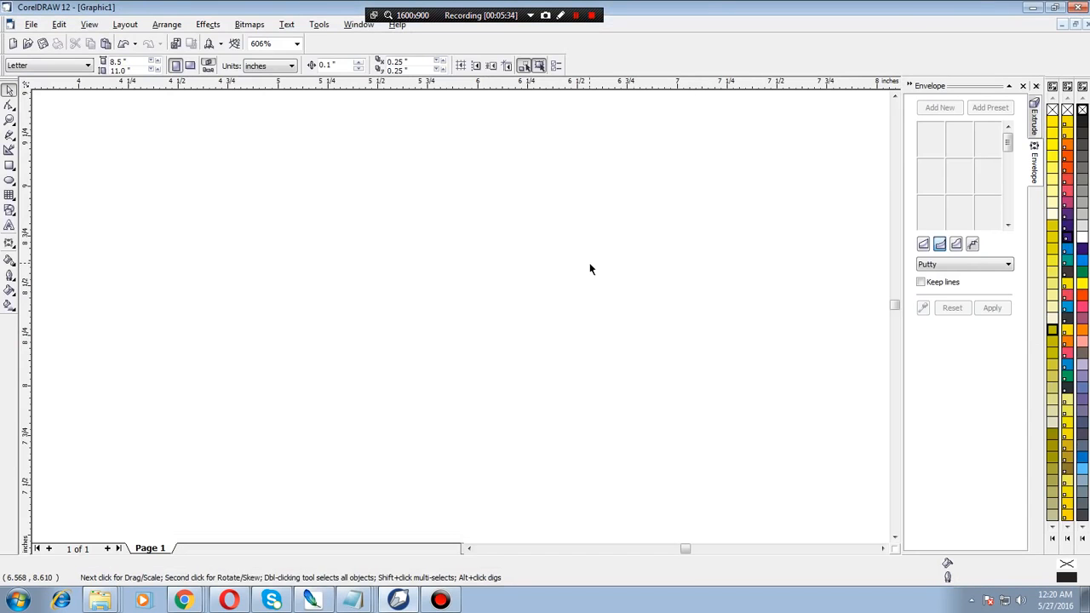
key(ctrl+i)
double_click(633, 224)
click(420, 205)
click(802, 211)
click(731, 224)
click(509, 163)
click(595, 235)
click(818, 321)
click(778, 329)
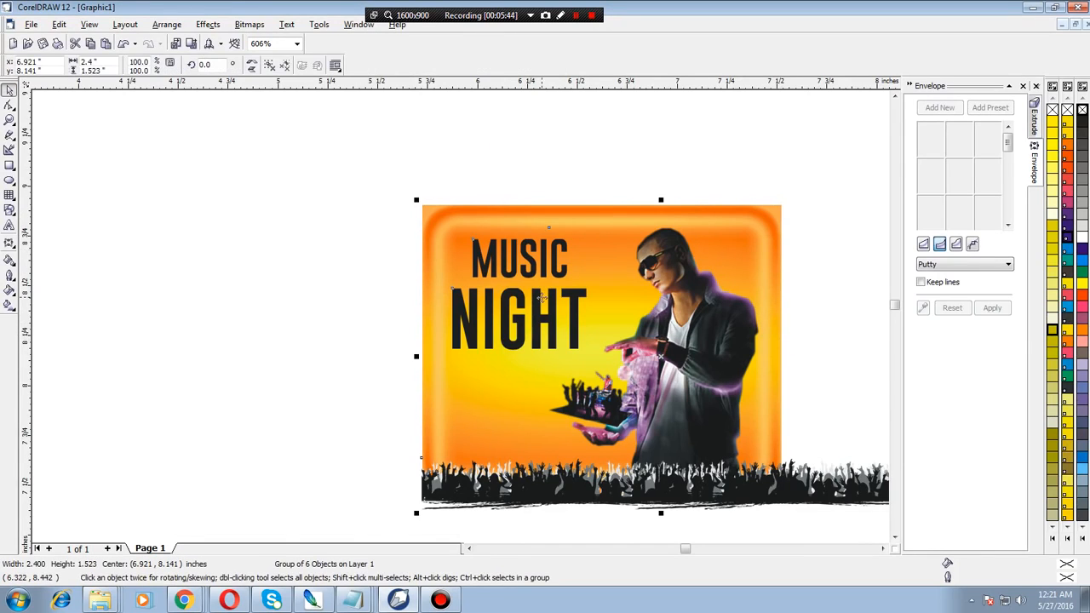
Select the imported psd3 group and move it toward the left half of the page
scroll(539, 296, down, 3)
drag(511, 249, 765, 430)
drag(695, 388, 474, 360)
Select the psd3 group and ungroup all of its objects
key(z)
drag(307, 224, 539, 397)
click(10, 91)
click(334, 204)
click(167, 24)
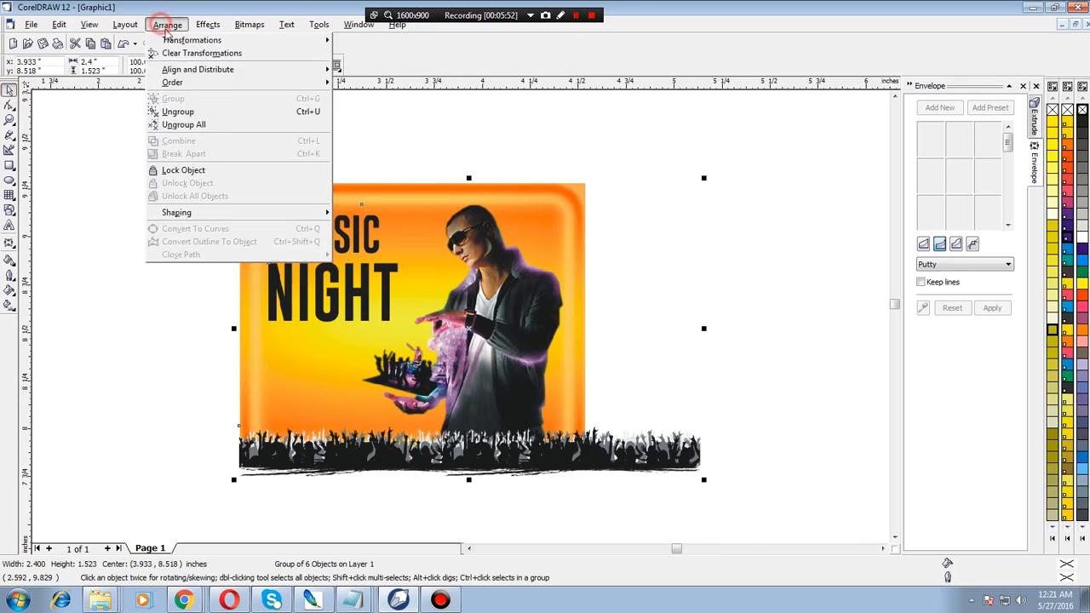
click(183, 125)
Stretch the orange background bitmap horizontally to about 2.4 inches so it spans the full crowd strip
click(627, 157)
click(564, 240)
drag(592, 324, 706, 347)
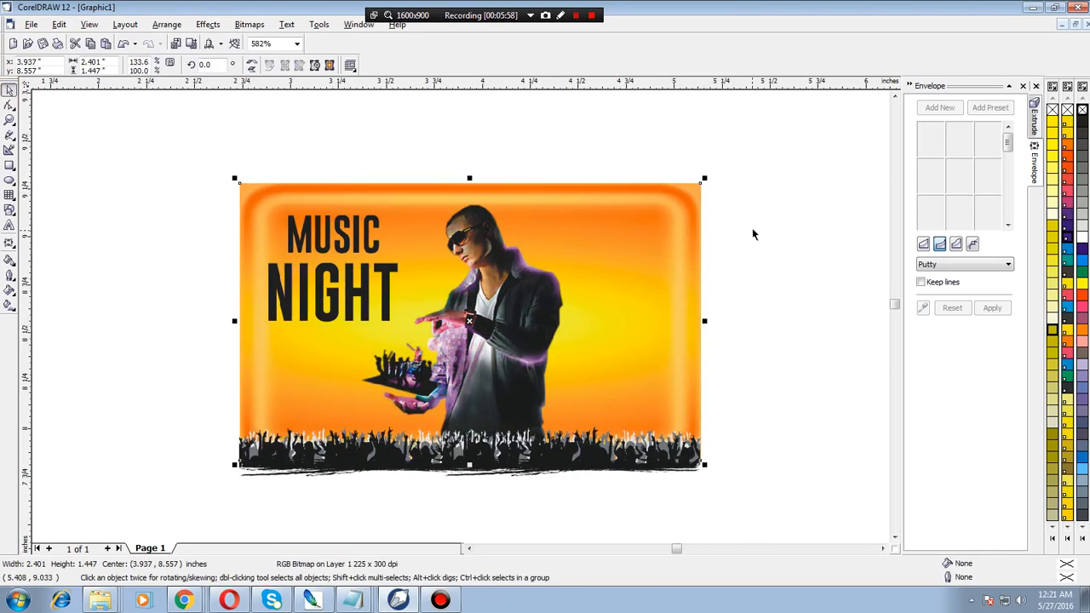
Delete the orange background bitmap and draw a rectangle about 2.41 by 1.63 inches over the poster artwork
click(749, 223)
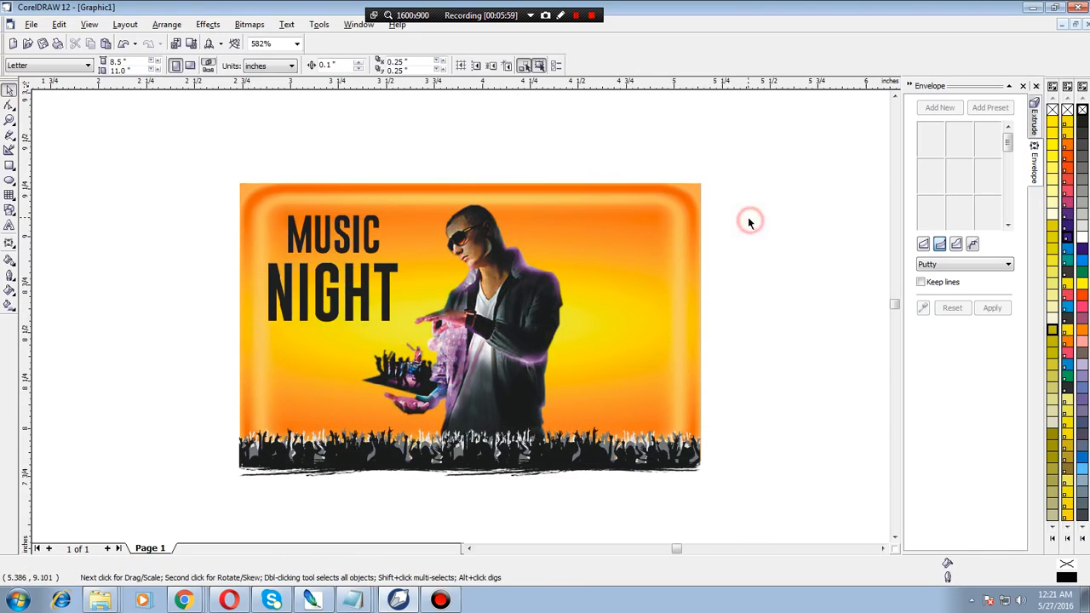
click(593, 242)
key(Delete)
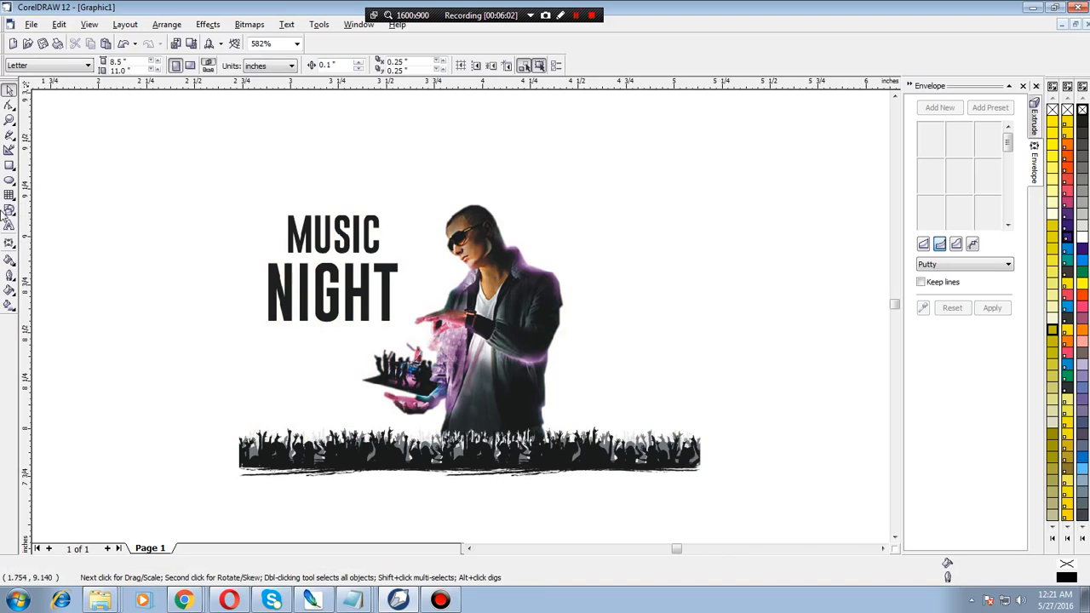
click(9, 166)
drag(239, 470, 700, 157)
Set up a radial fountain fill for the rectangle with 18% horizontal and 11% vertical centre offset, starting from yellow
click(10, 292)
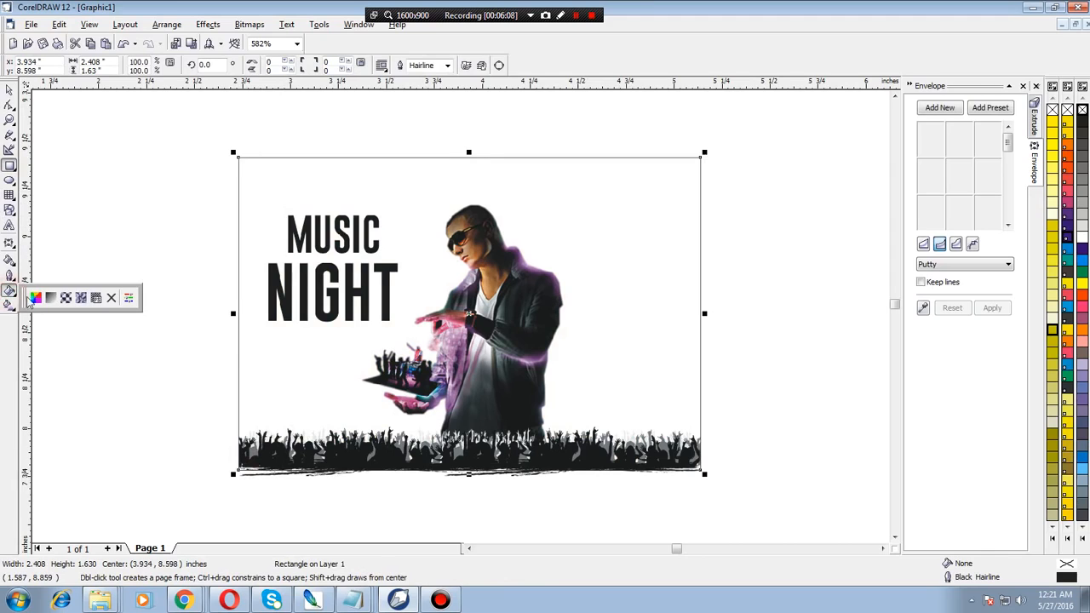
click(53, 302)
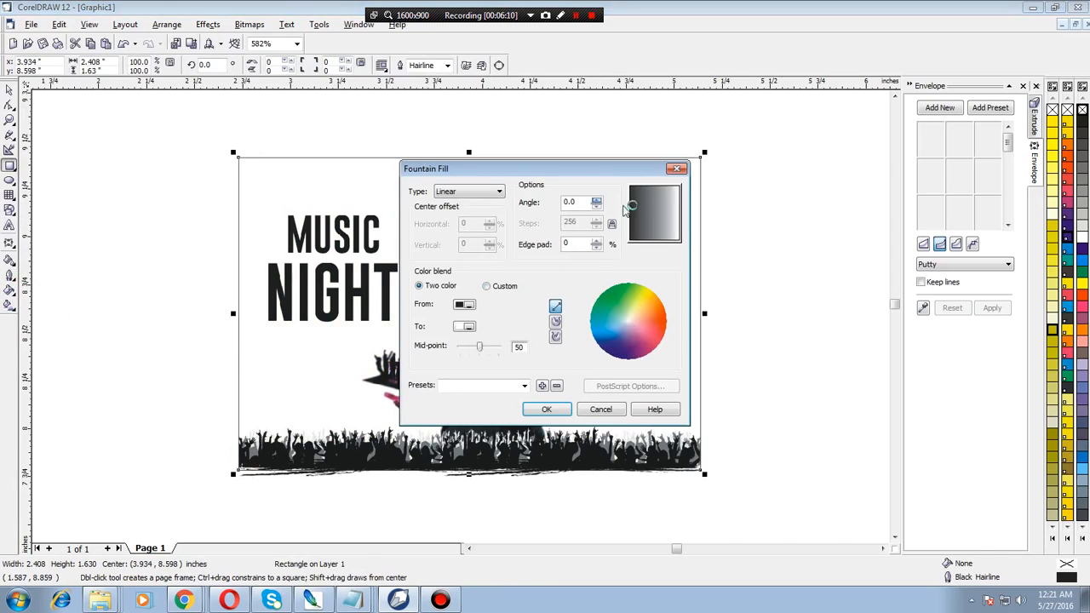
click(500, 192)
click(456, 213)
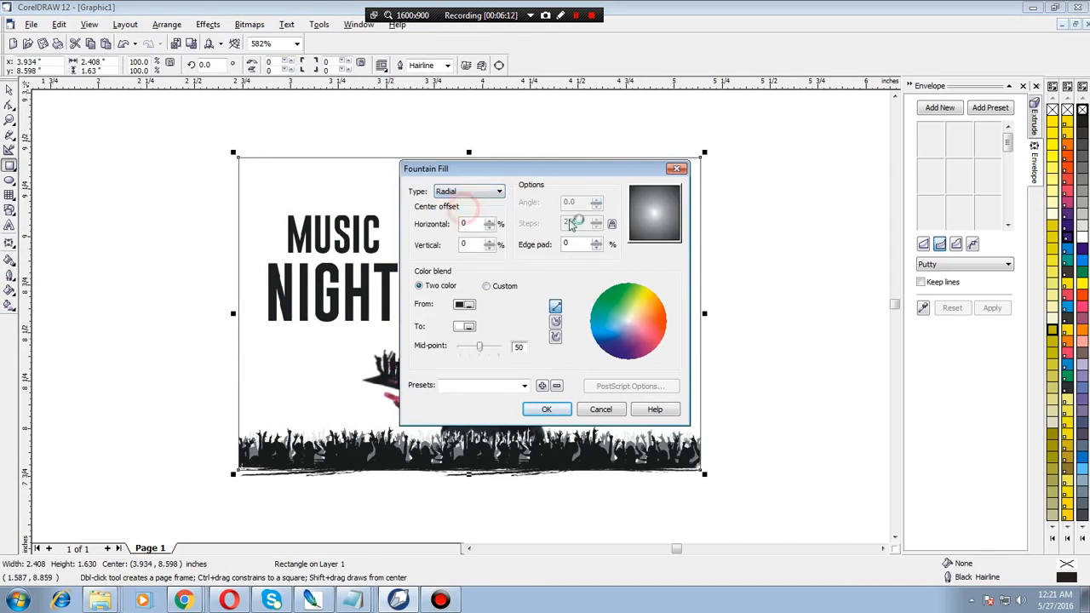
click(669, 200)
click(663, 207)
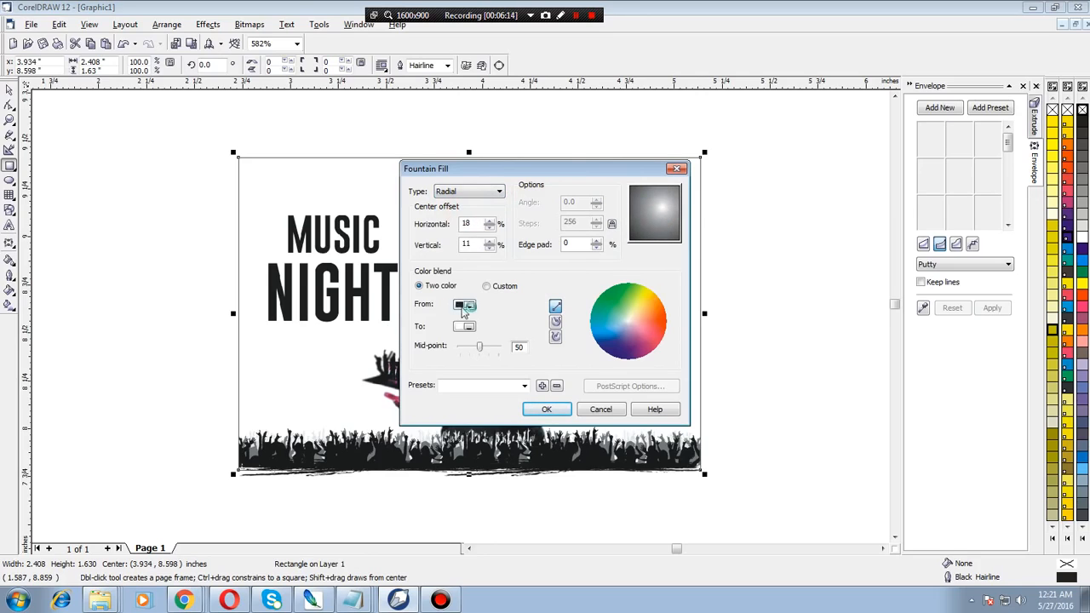
click(464, 304)
click(482, 340)
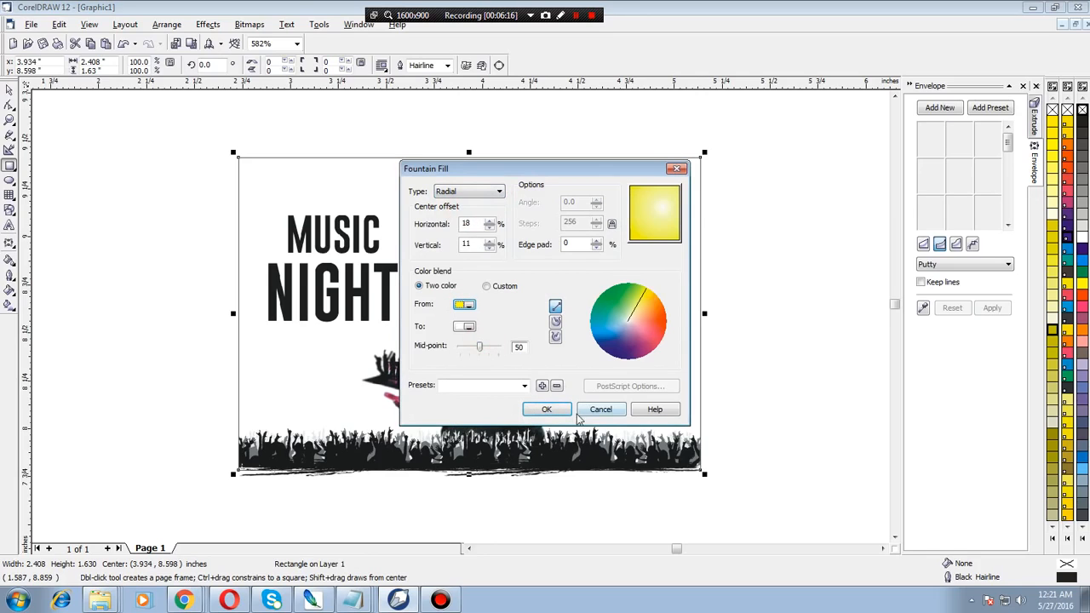
Try orange and yellow as the end colour of the rectangle's radial fountain fill
click(463, 328)
click(460, 360)
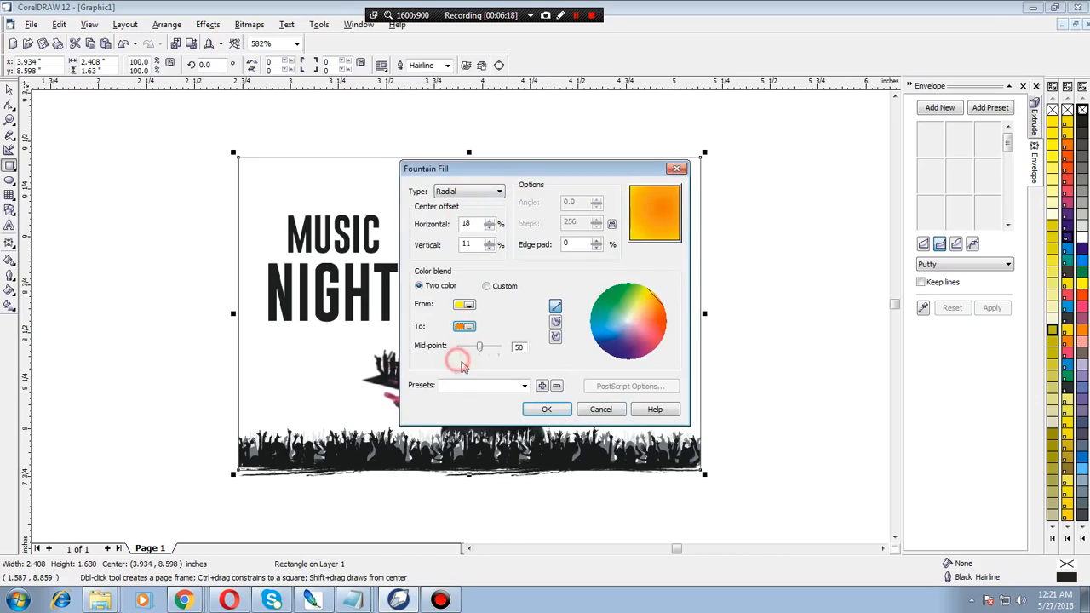
click(460, 330)
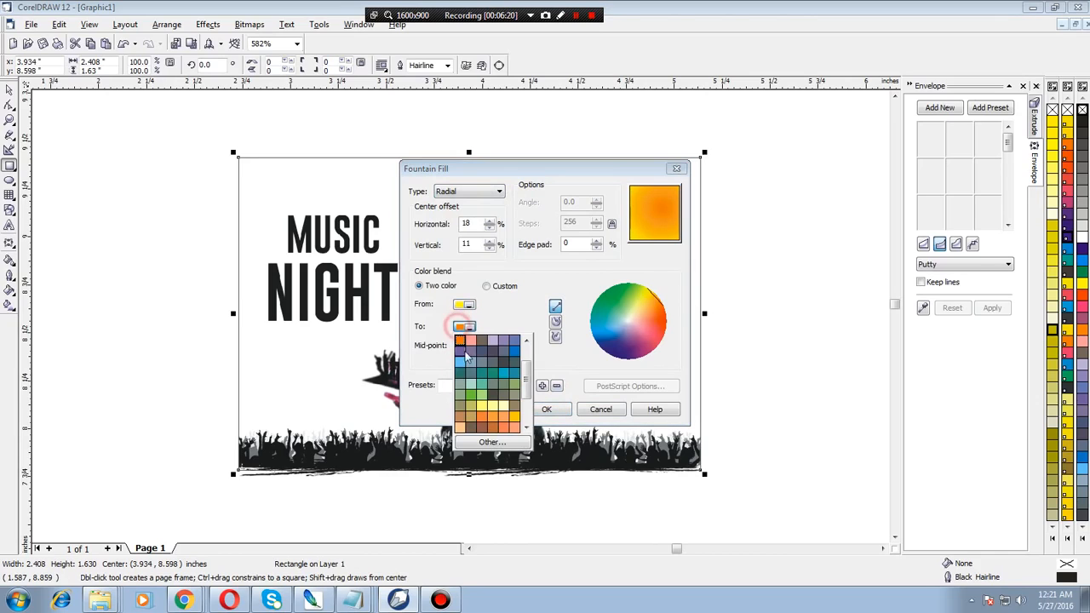
click(483, 408)
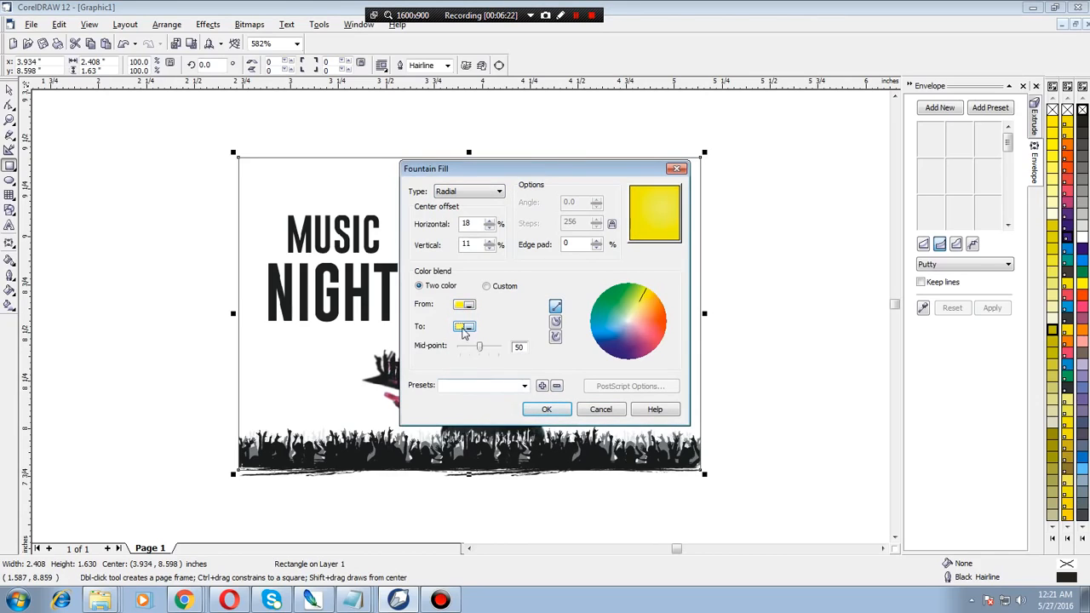
Set the fountain fill's end colour to white and apply the fill to the rectangle
click(464, 329)
drag(528, 392, 528, 356)
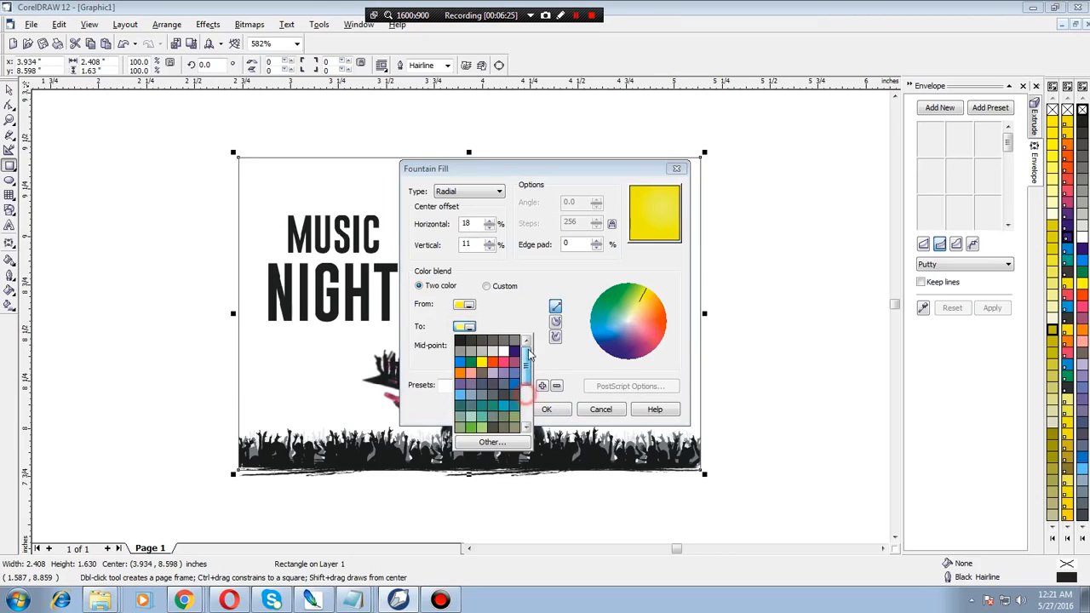
click(503, 352)
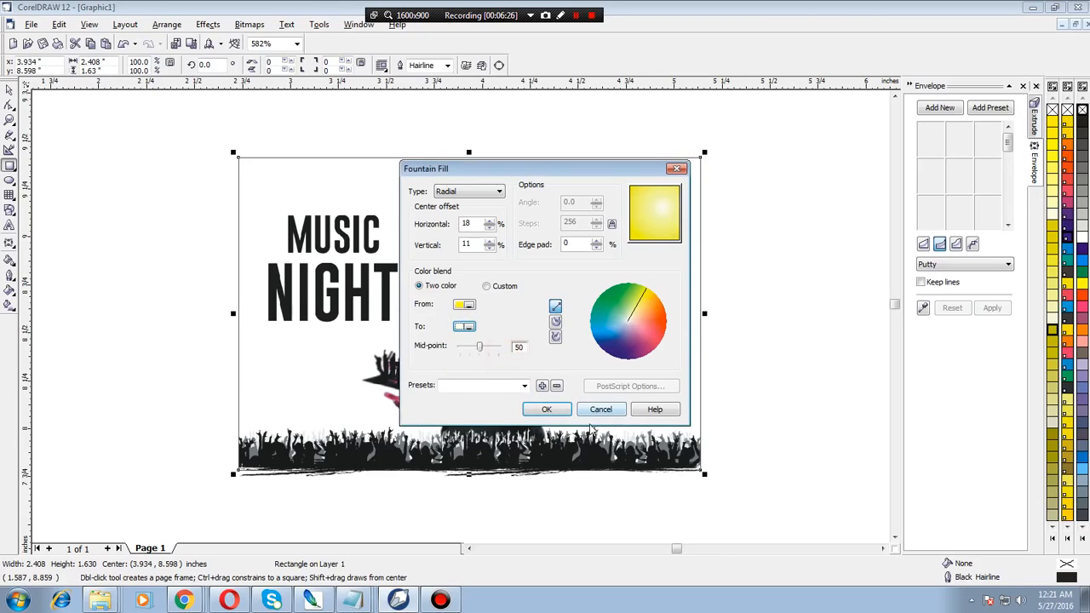
click(543, 410)
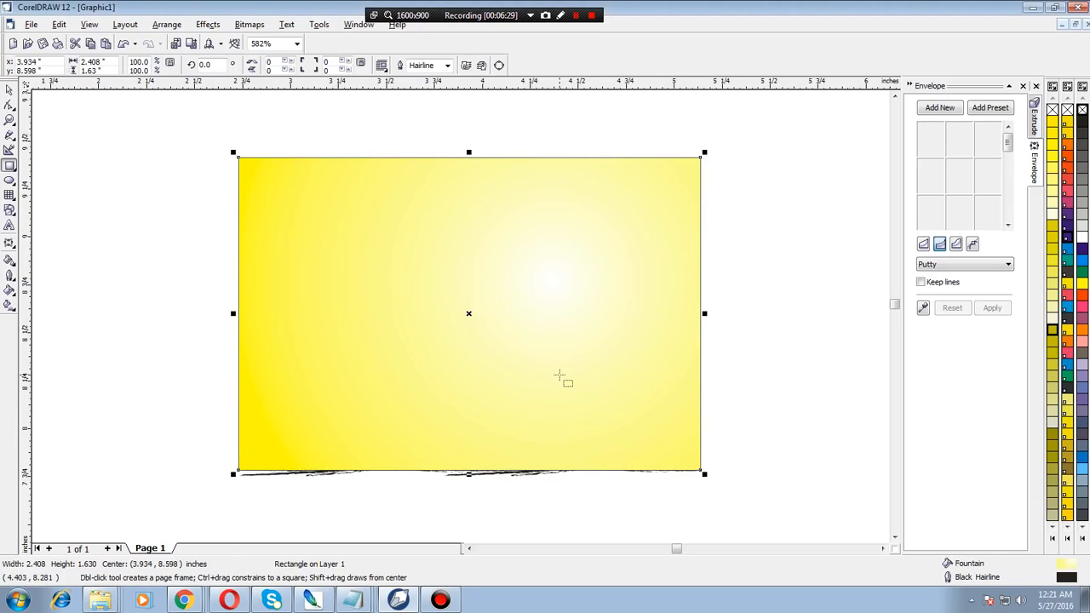
Send the gradient-filled rectangle to the back, behind all the poster objects
click(167, 24)
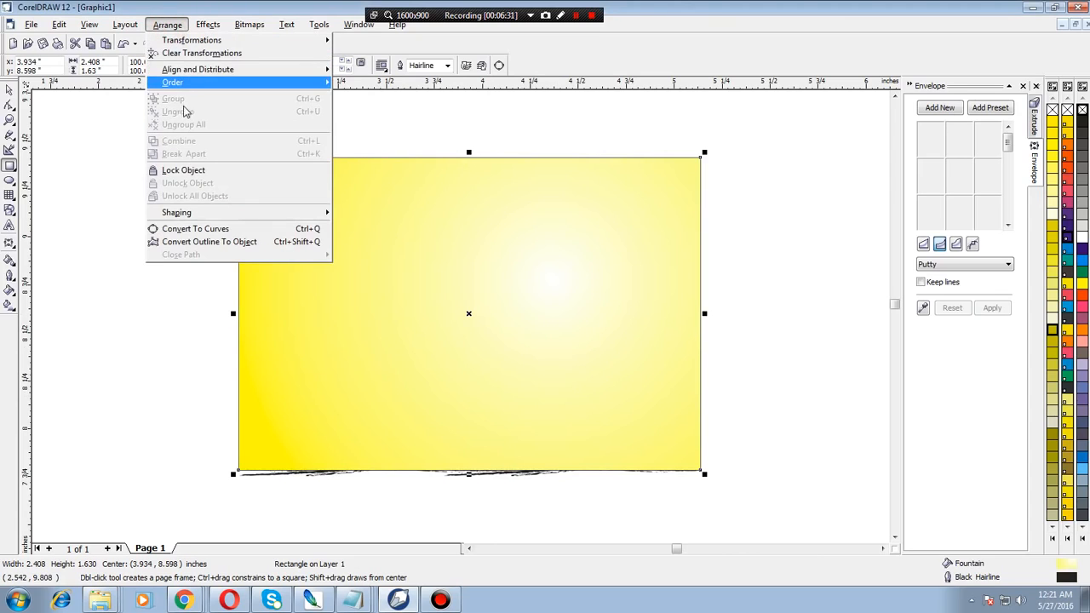
mouse_move(191, 83)
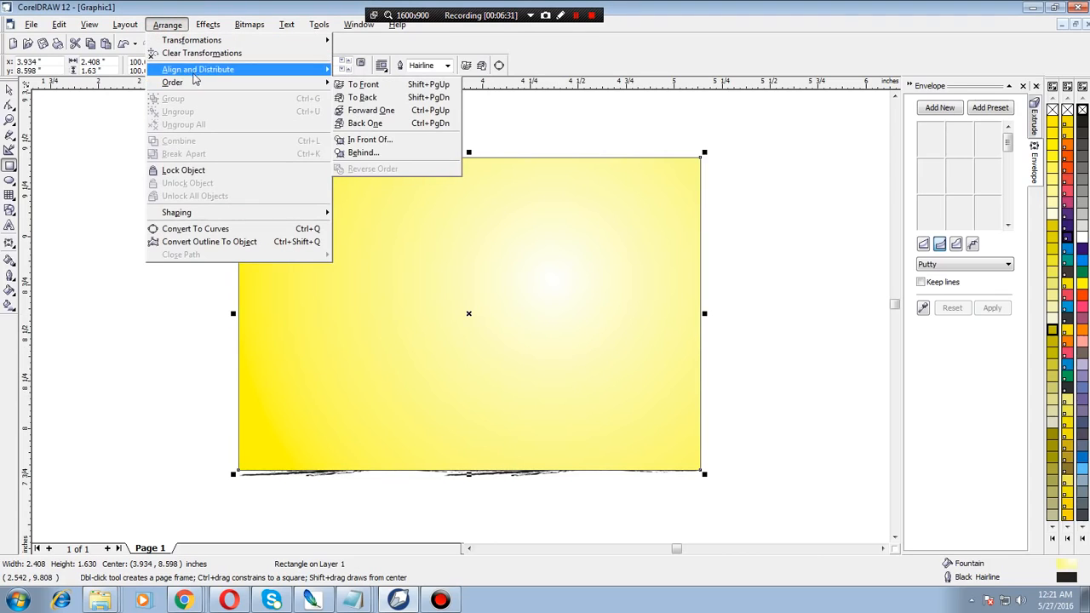
click(368, 122)
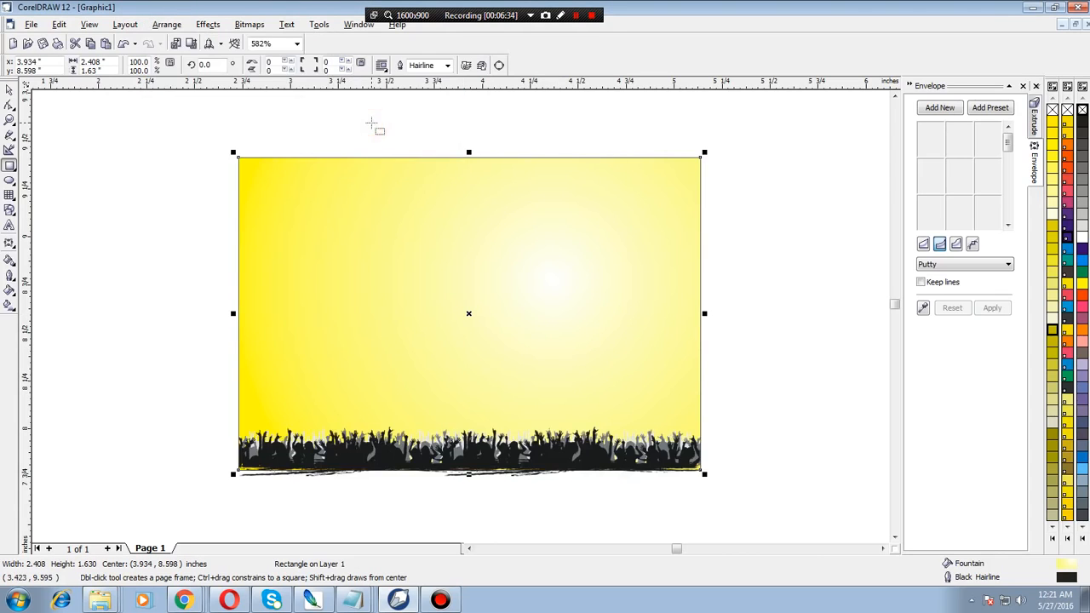
click(167, 24)
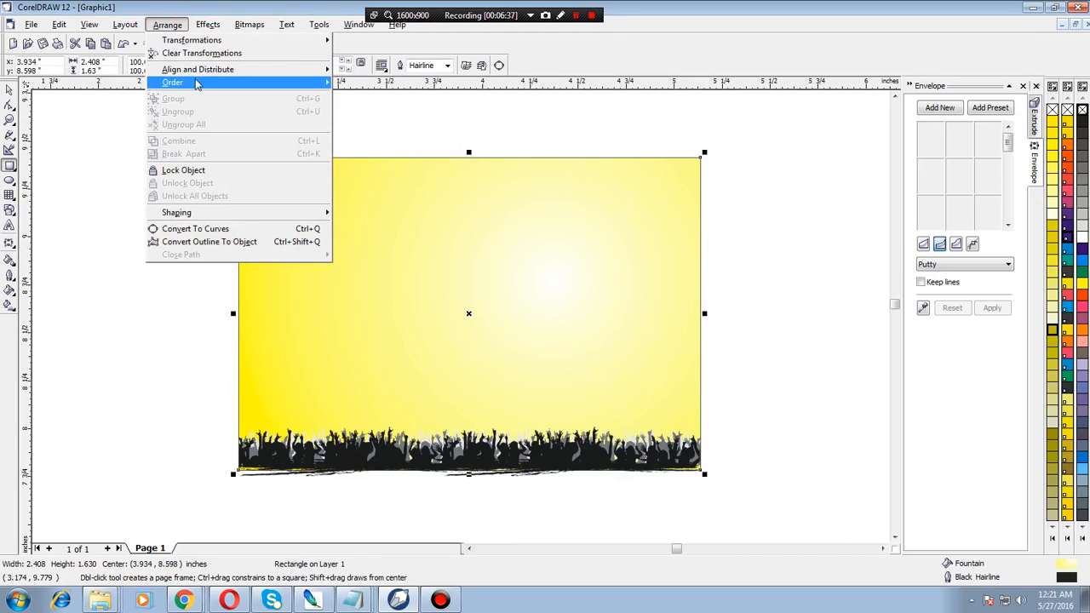
mouse_move(192, 83)
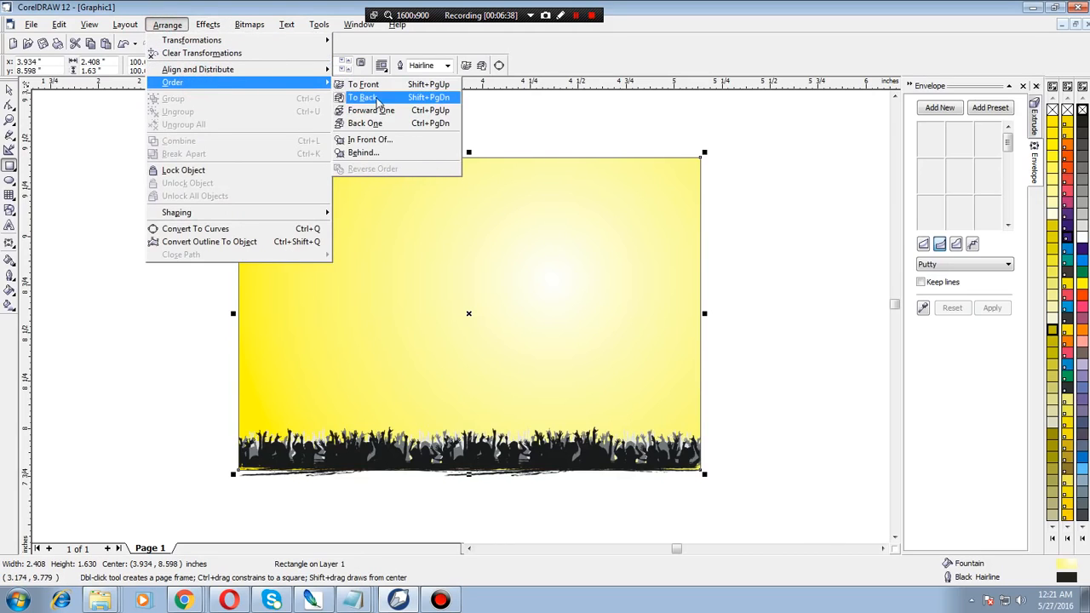
click(372, 97)
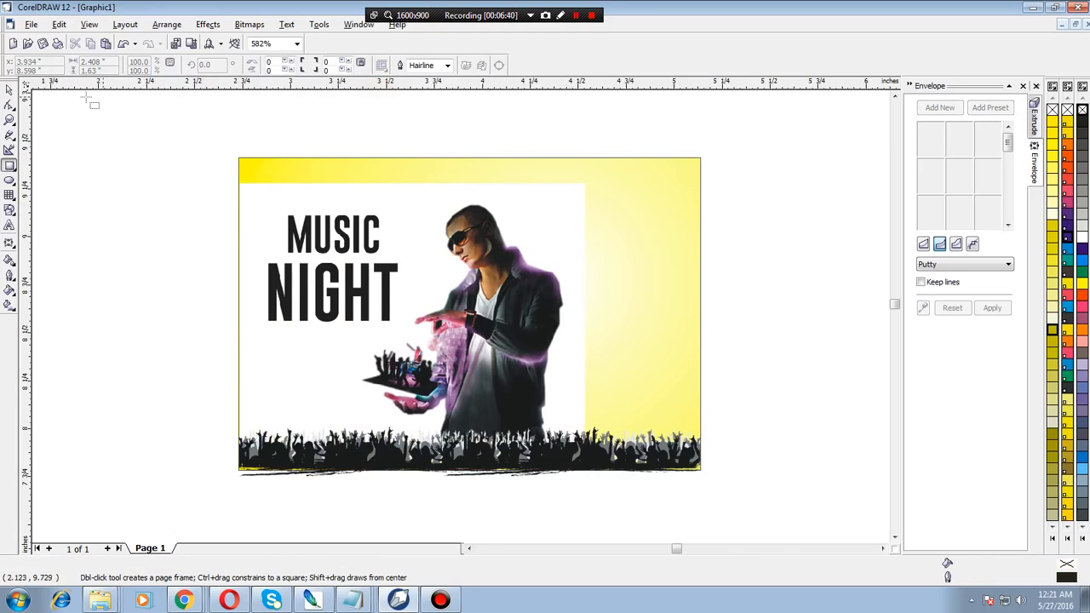
Delete the white background bitmap that covers the gradient rectangle
click(8, 91)
click(391, 198)
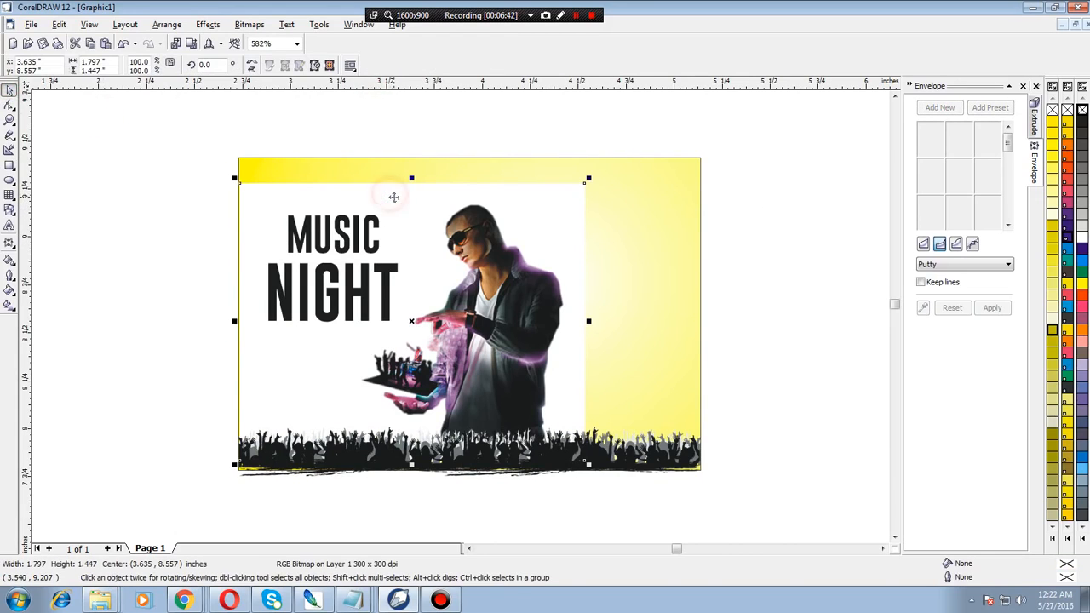
click(393, 198)
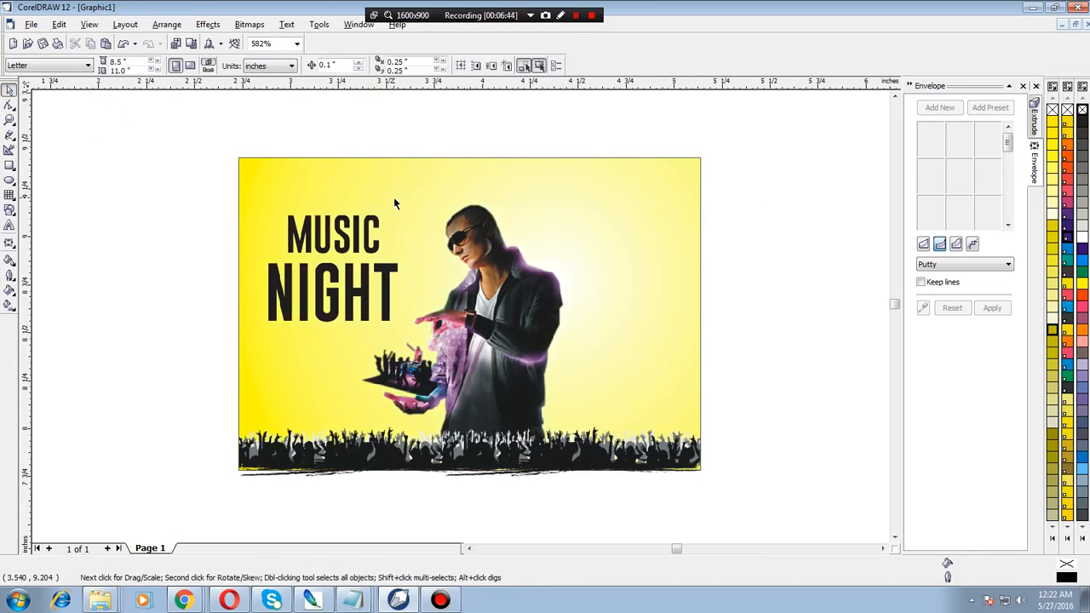
Move the bitmap of the man with sunglasses to the right, away from the MUSIC NIGHT text
drag(504, 310, 572, 319)
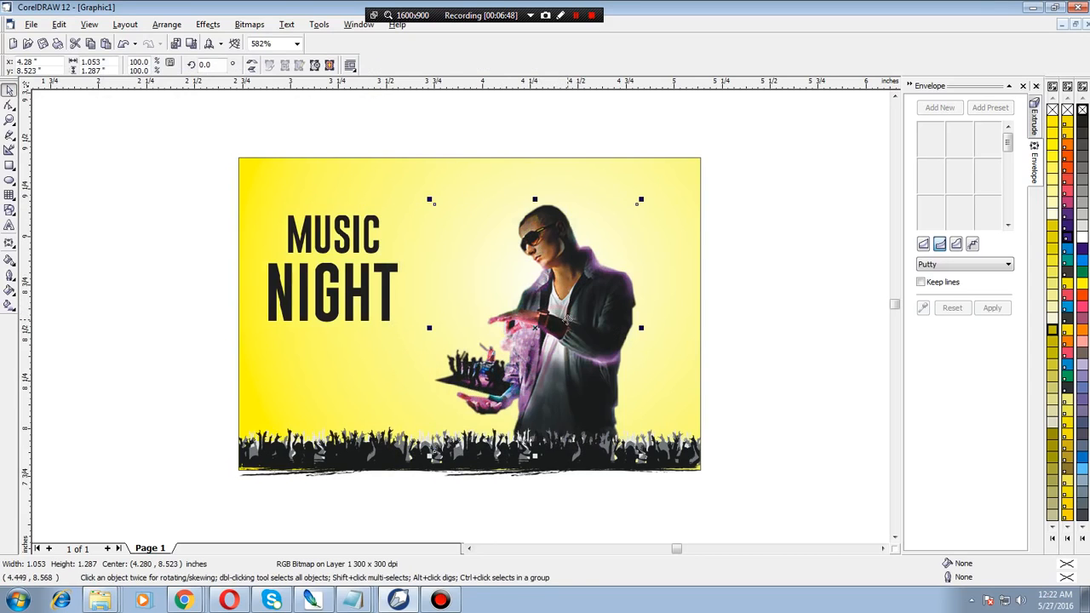
click(791, 272)
click(689, 246)
Select all the poster objects on the page and delete them
drag(189, 135, 749, 488)
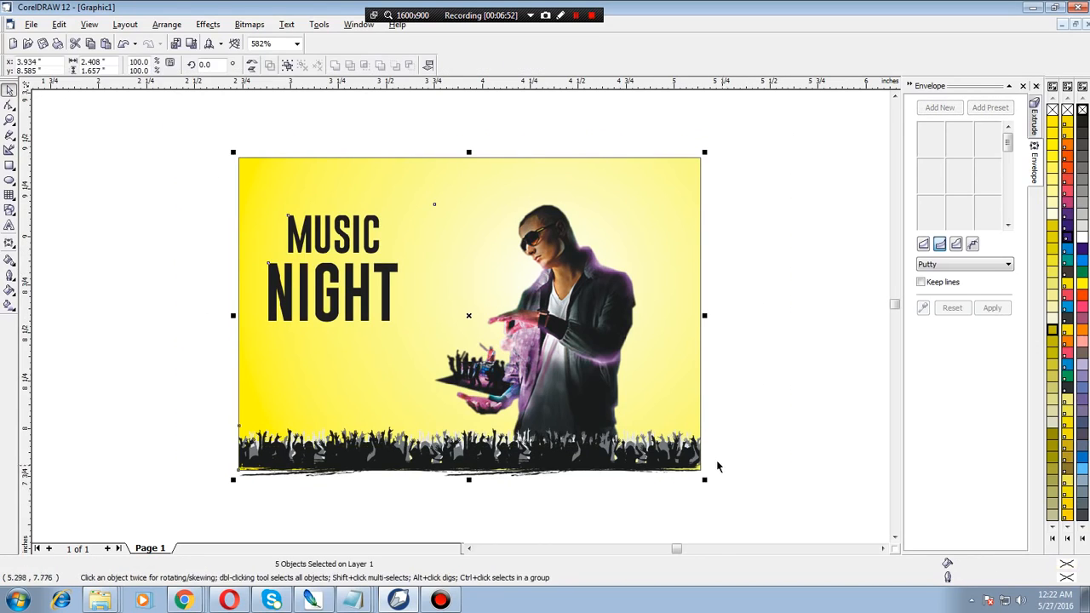
key(Delete)
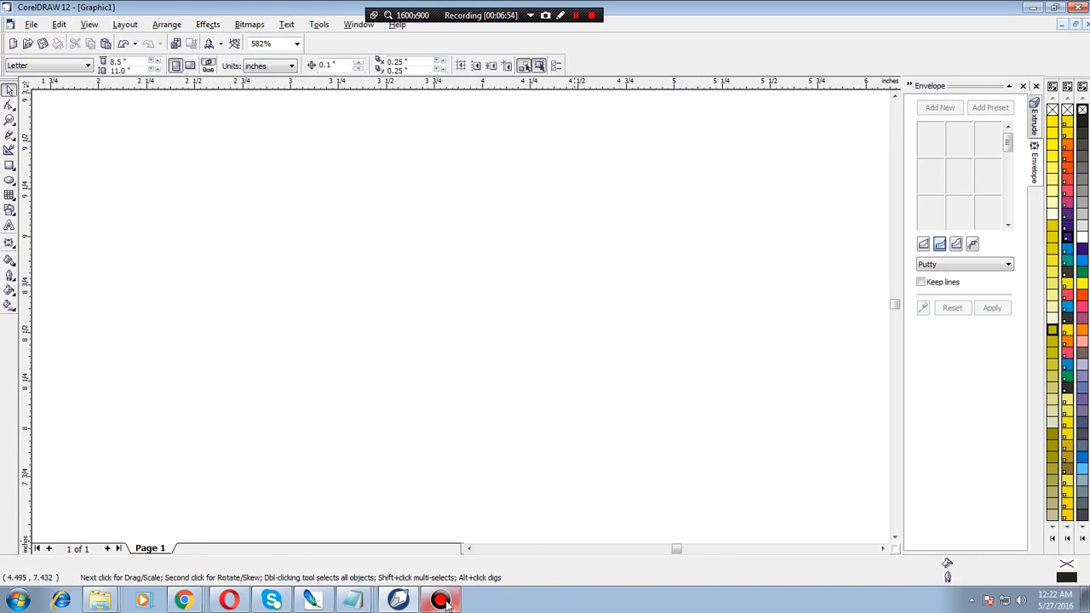
Switch to Photoshop and delete the merged orange gradient layer, Layer 2 copy 2, from the poster
click(308, 600)
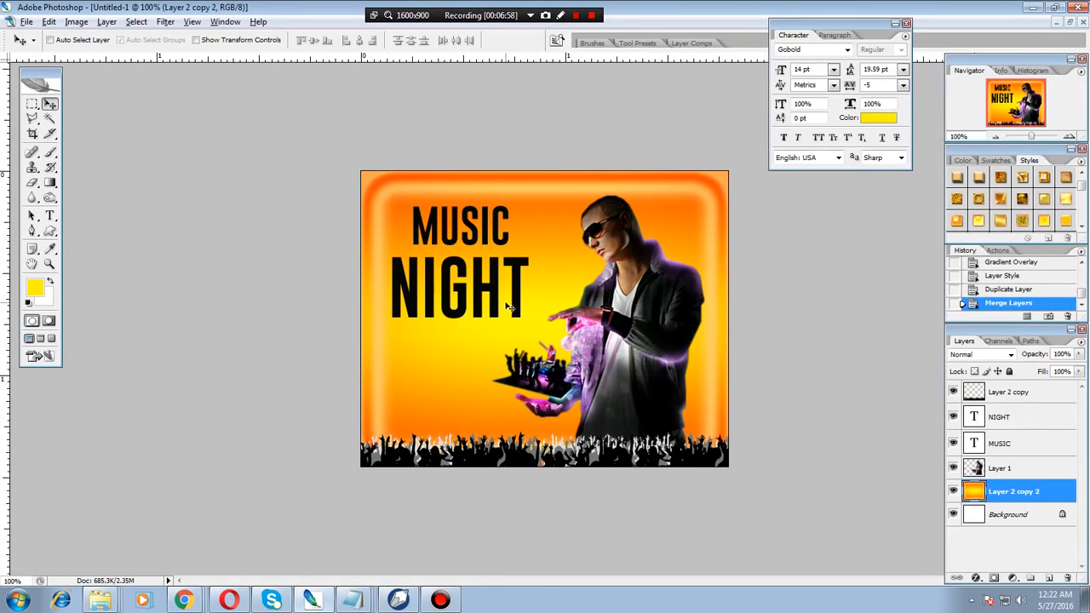
click(953, 491)
click(954, 492)
key(Delete)
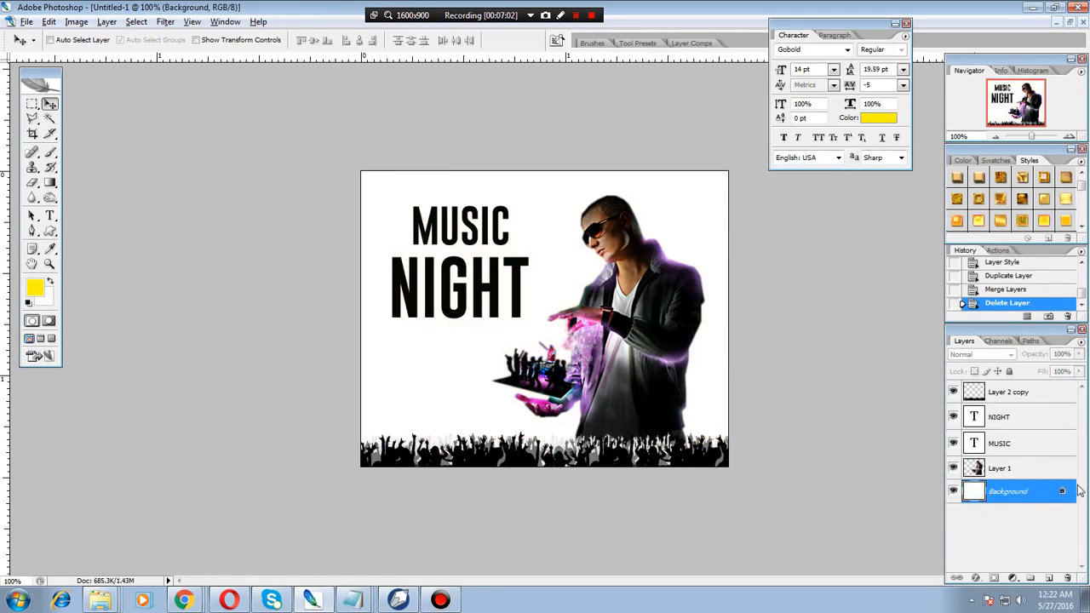
click(575, 16)
click(576, 17)
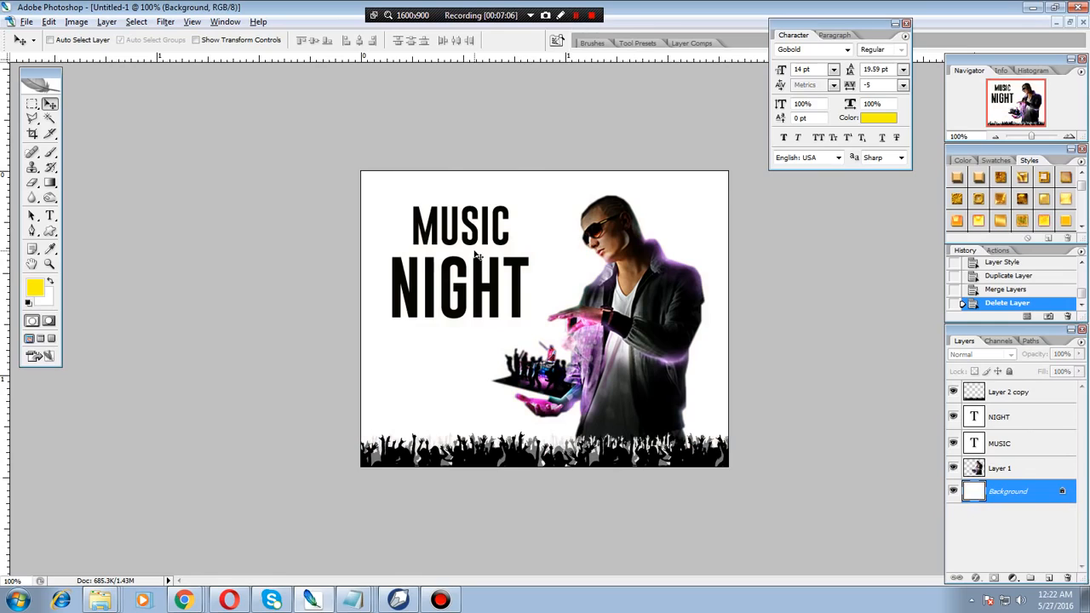